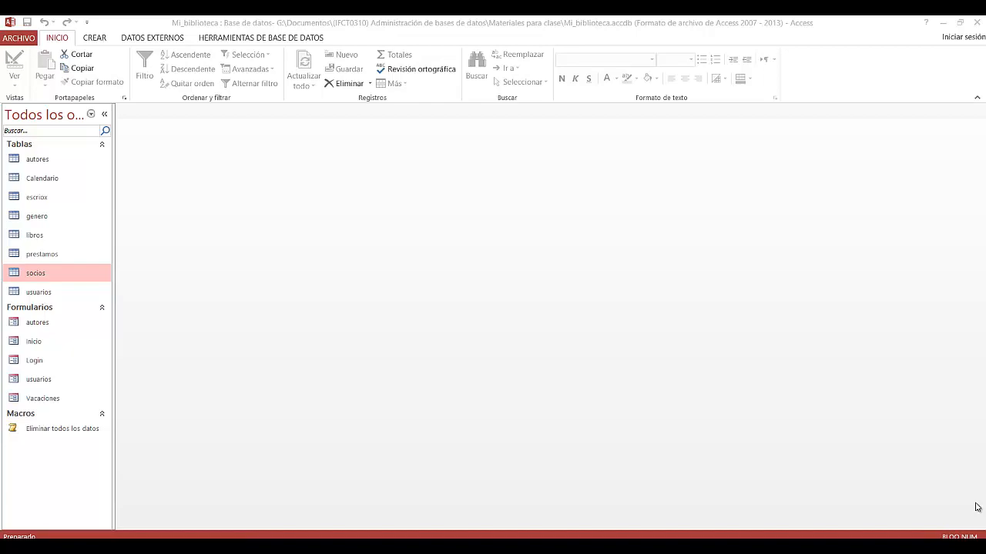
Step: Open the usuarios table and examine its fields and data types in Design view
{"action": "left_click", "coordinate": [67, 295]}
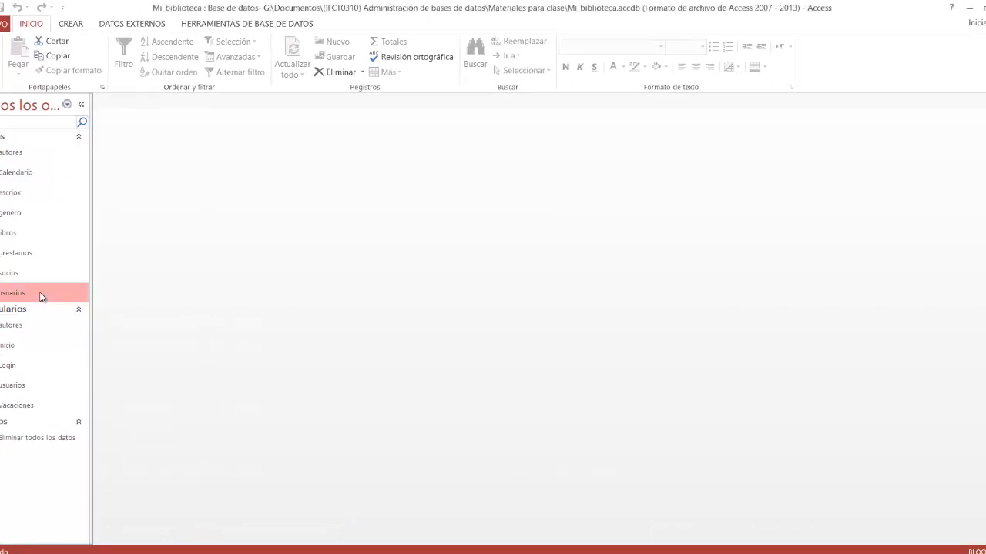
{"action": "double_click", "coordinate": [41, 295]}
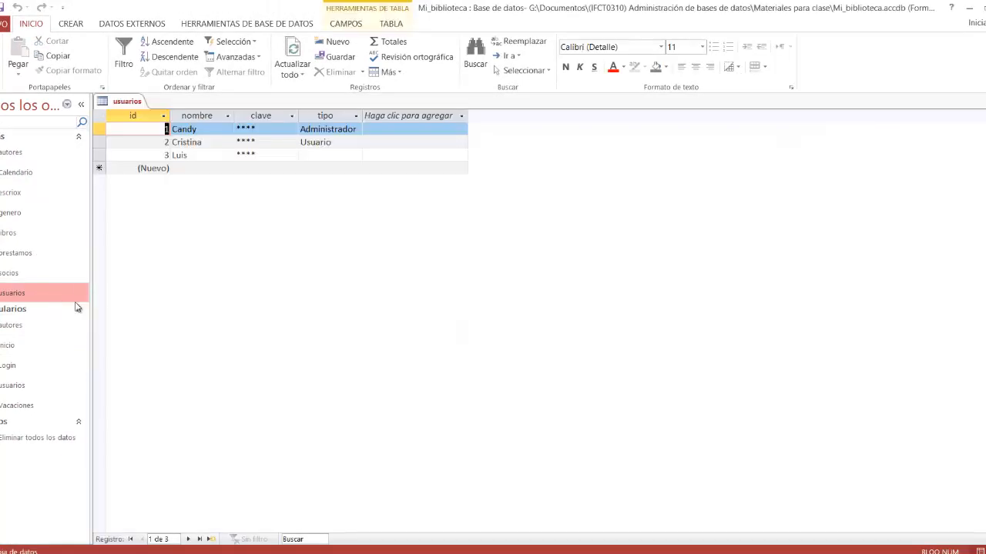
{"action": "right_click", "coordinate": [800, 273]}
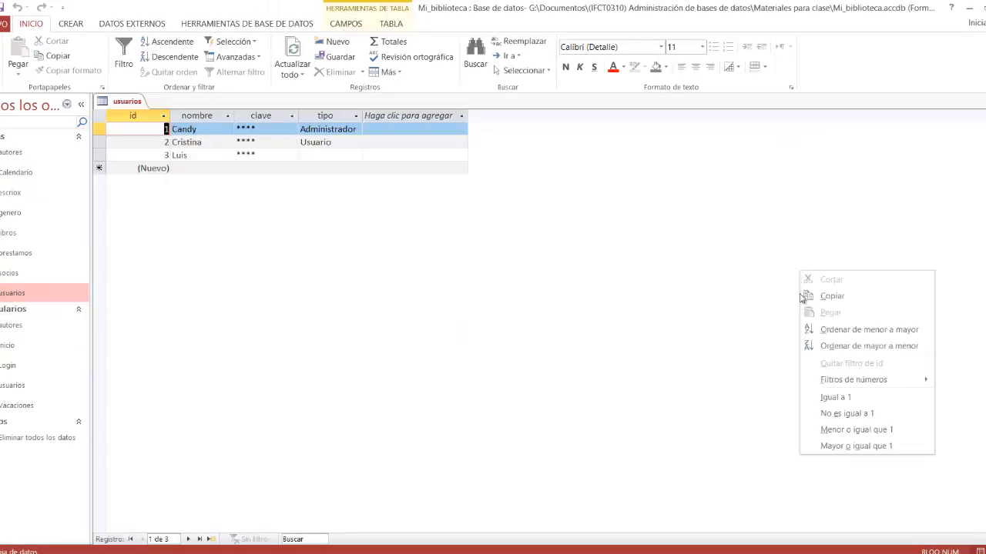
{"action": "right_click", "coordinate": [105, 103]}
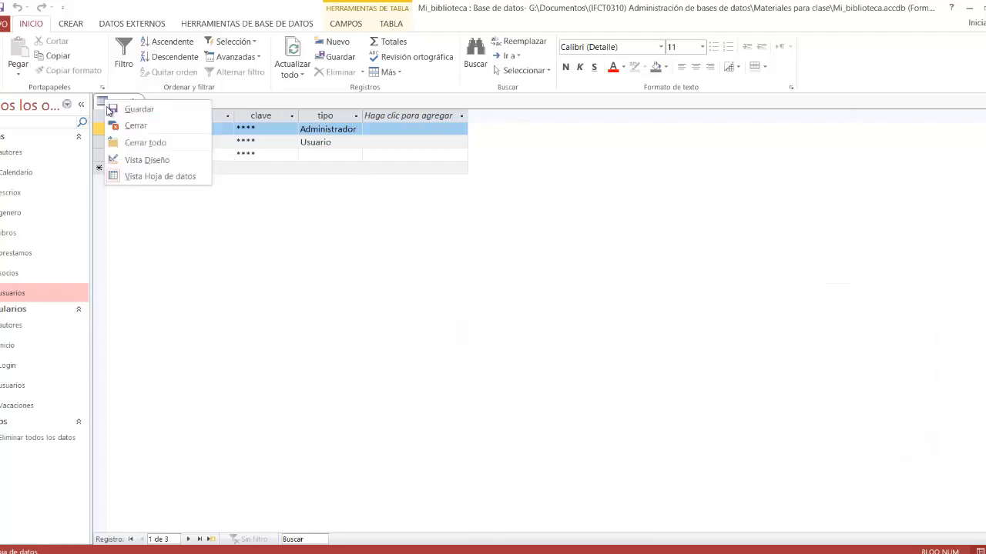
{"action": "left_click", "coordinate": [127, 159]}
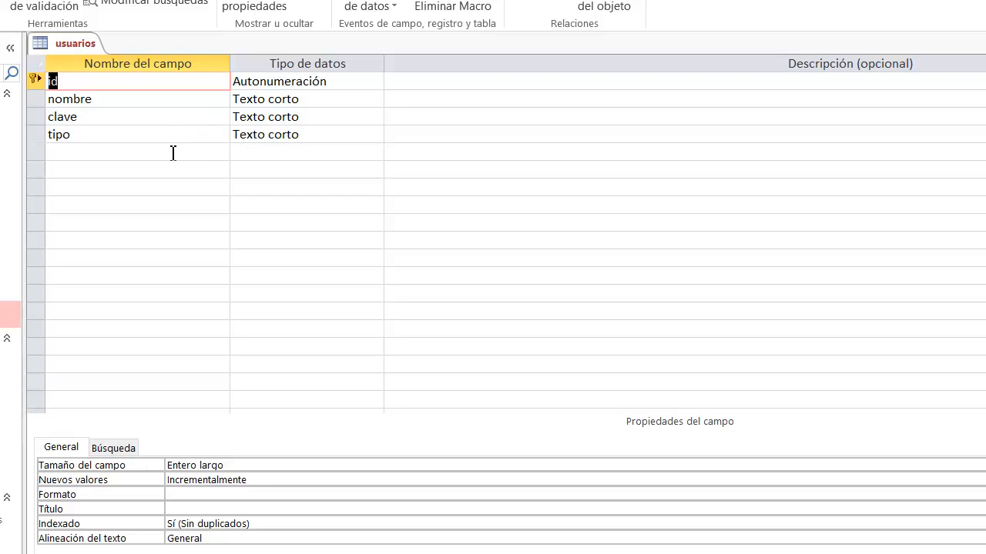
{"action": "left_click", "coordinate": [128, 121]}
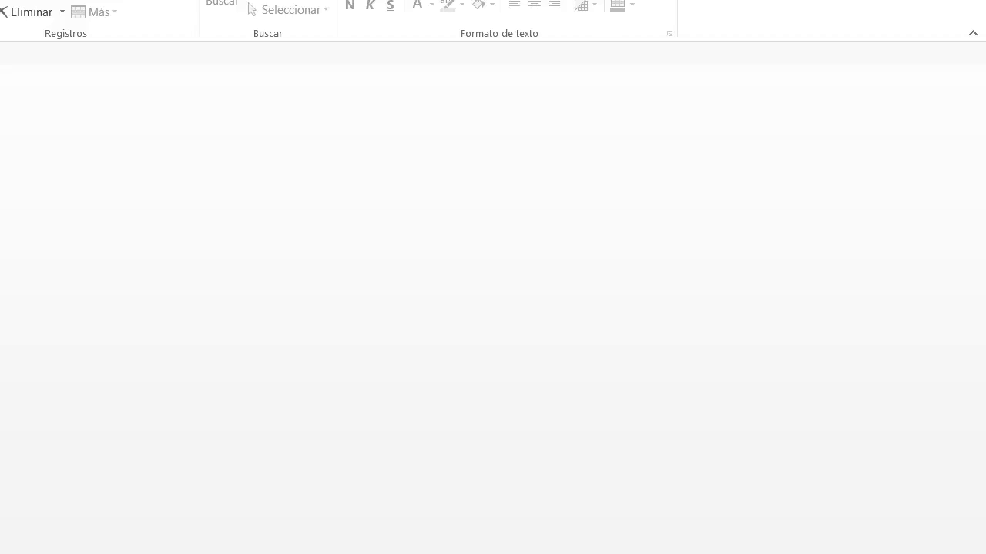
Step: Create a form based on the usuarios table and switch it to Design view
{"action": "left_click", "coordinate": [75, 32]}
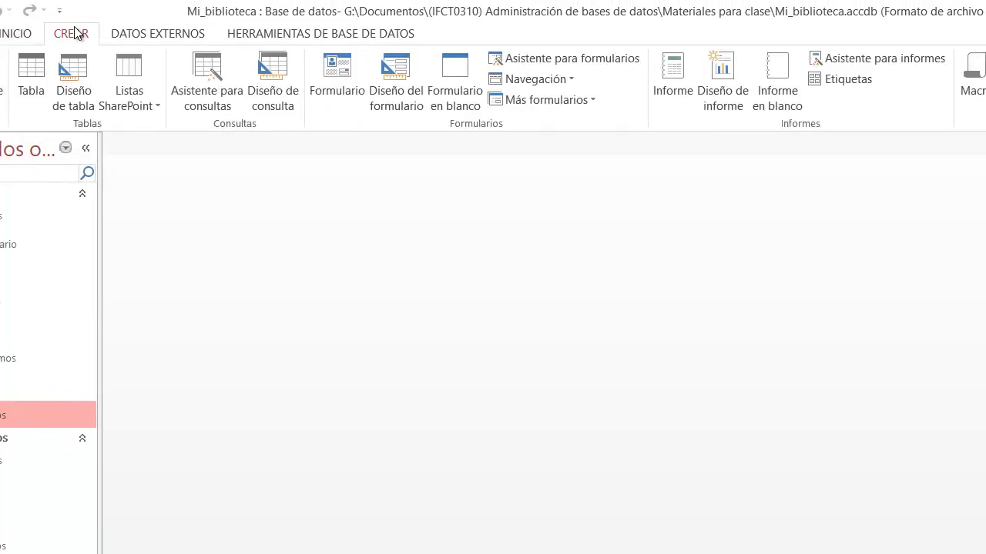
{"action": "left_click", "coordinate": [334, 84]}
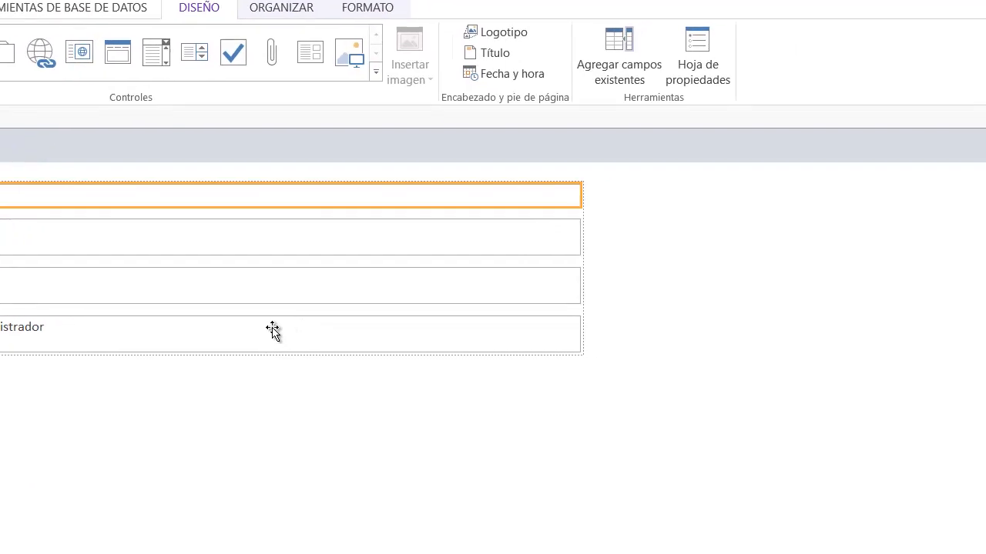
{"action": "right_click", "coordinate": [686, 211]}
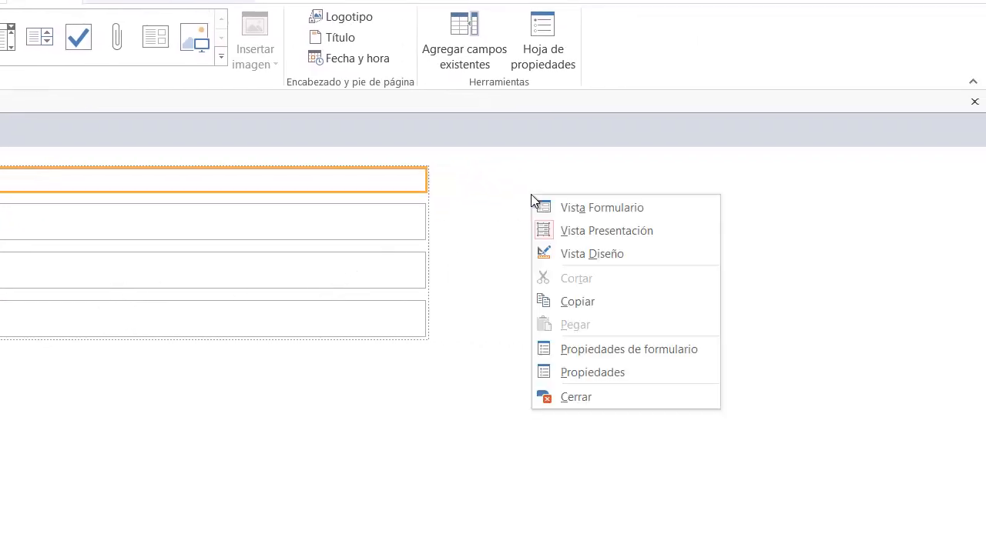
{"action": "left_click", "coordinate": [565, 254]}
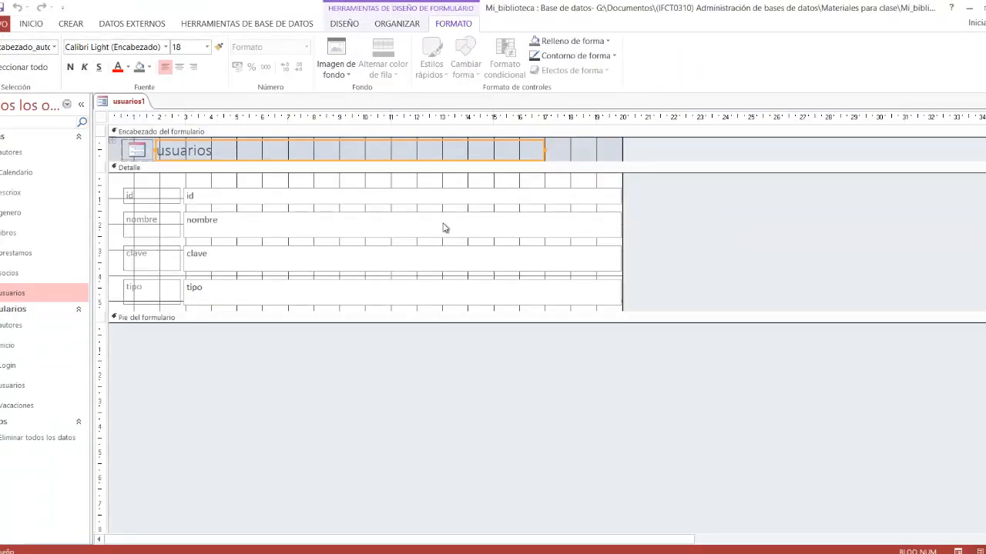
Step: Delete the logo from the form header and change the title text to "Biblioteca"
{"action": "left_click", "coordinate": [131, 150]}
{"action": "key", "text": "Delete"}
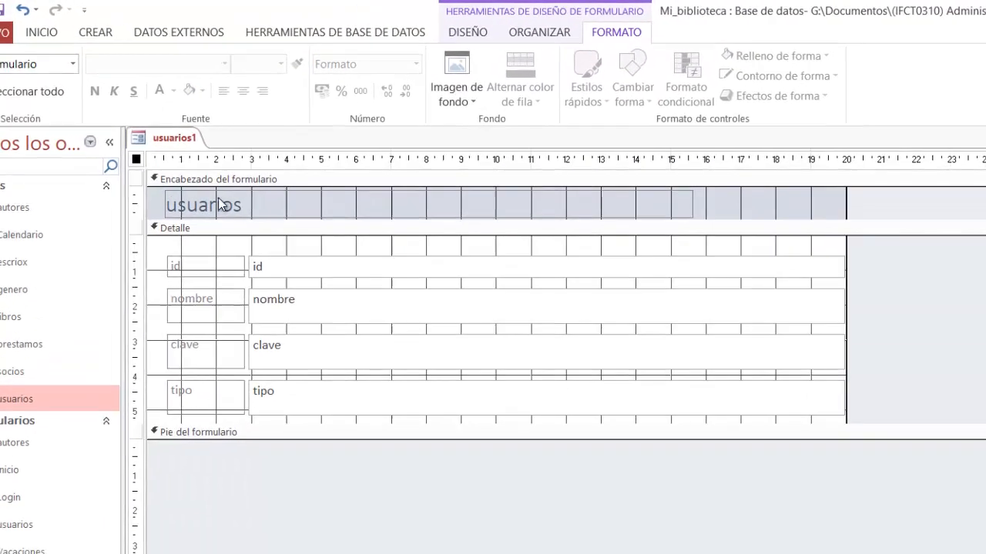
{"action": "left_click", "coordinate": [263, 205]}
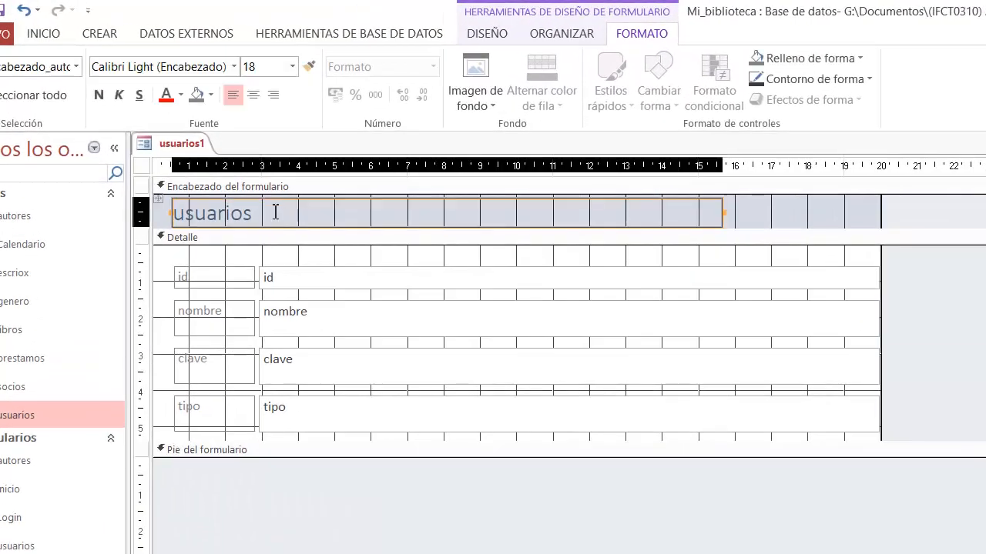
{"action": "left_click", "coordinate": [254, 205]}
{"action": "left_click_drag", "start_coordinate": [256, 206], "coordinate": [171, 214]}
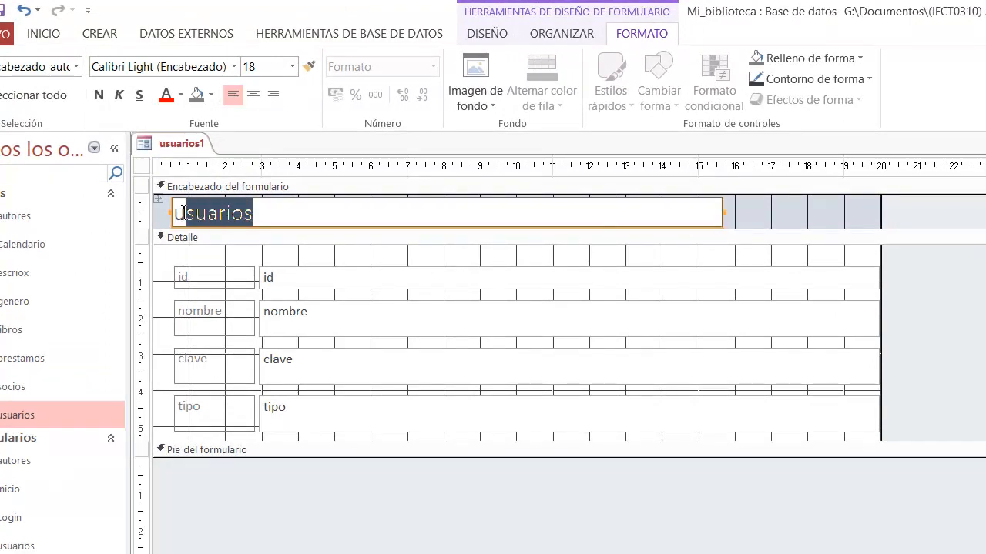
{"action": "type", "text": "Bi"}
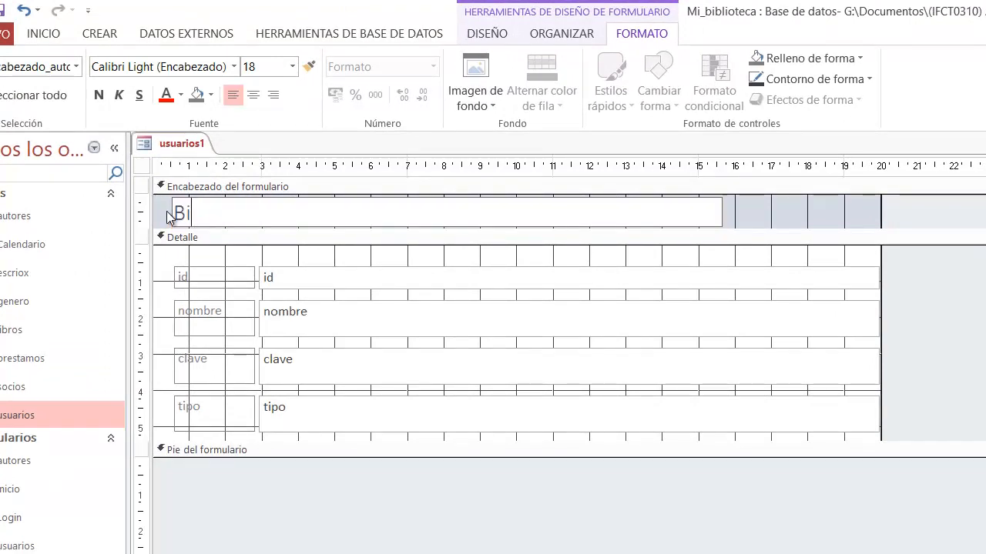
{"action": "type", "text": "blioteca"}
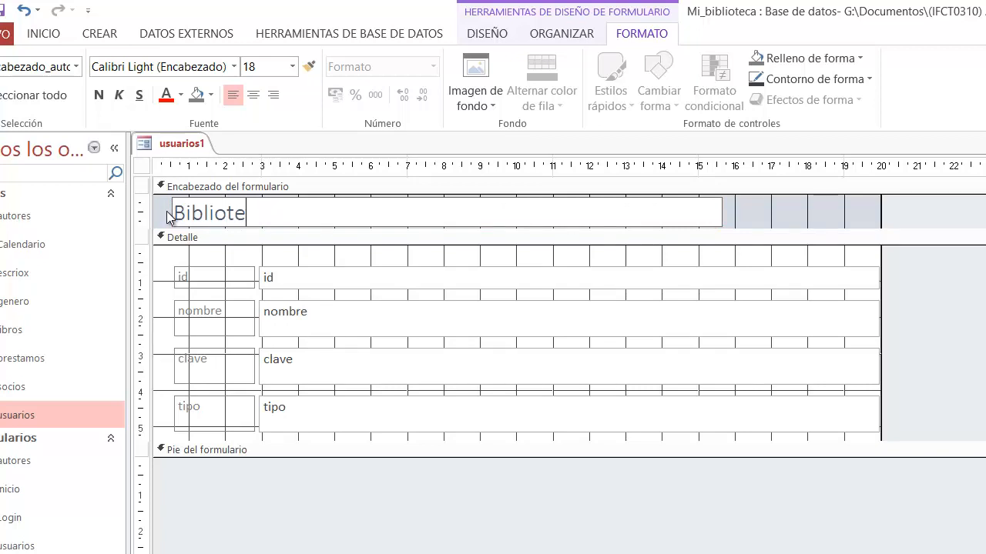
{"action": "left_click", "coordinate": [315, 260]}
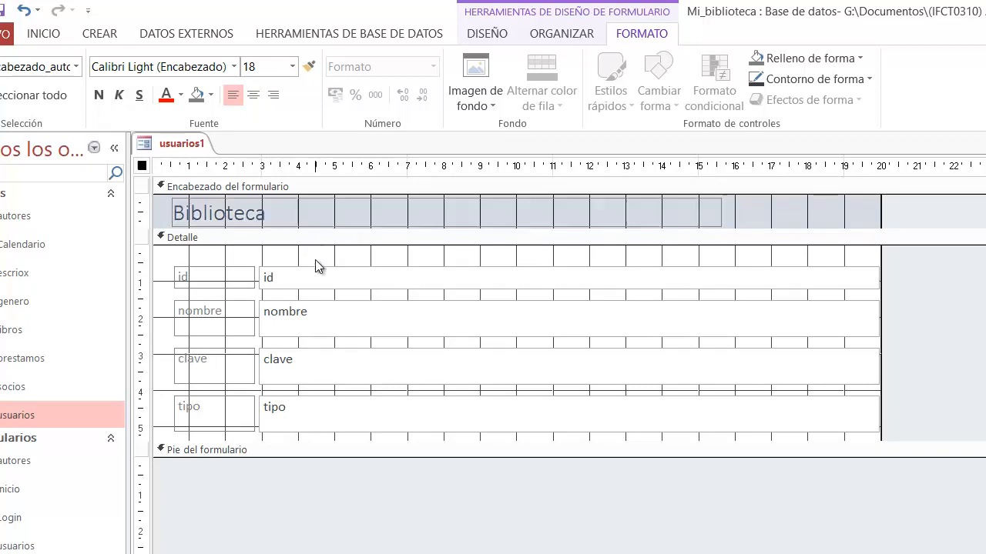
Step: Delete the id field with its label and remove the empty row from the detail section
{"action": "left_click", "coordinate": [301, 278]}
{"action": "key", "text": "Delete"}
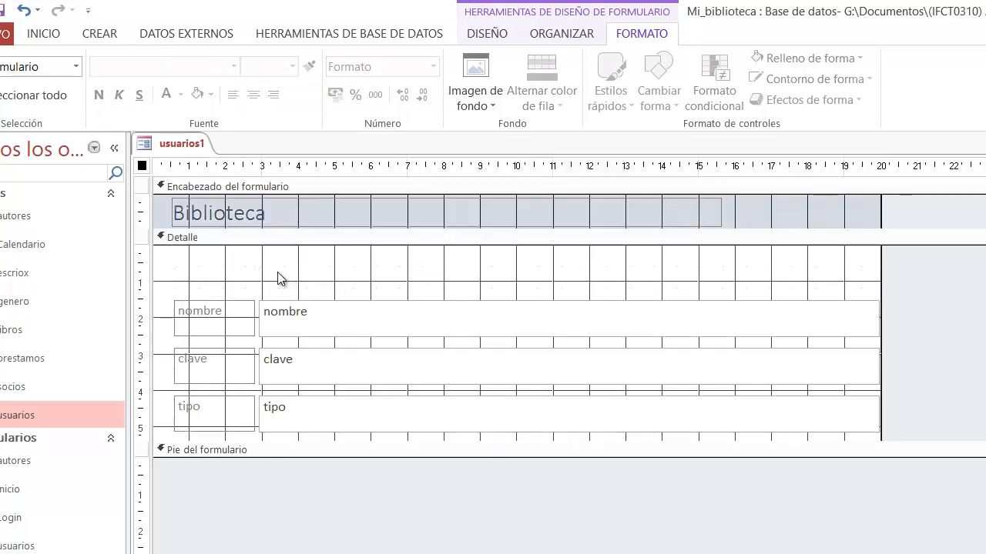
{"action": "left_click", "coordinate": [280, 283]}
{"action": "key", "text": "Delete"}
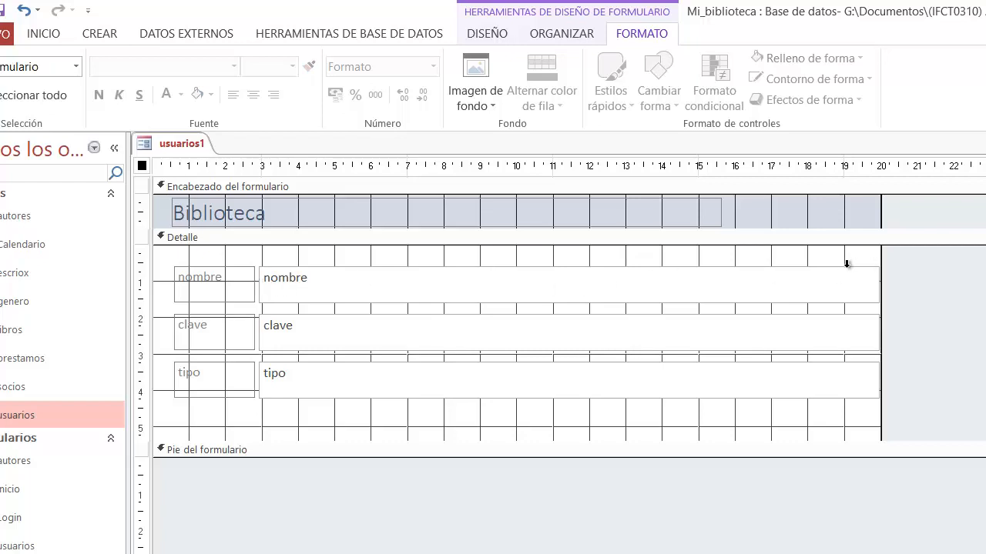
Step: Narrow the field boxes and title to about the 15 cm mark, and shrink the form to about 15.3 cm wide with a 4.6 cm detail section
{"action": "left_click", "coordinate": [830, 286]}
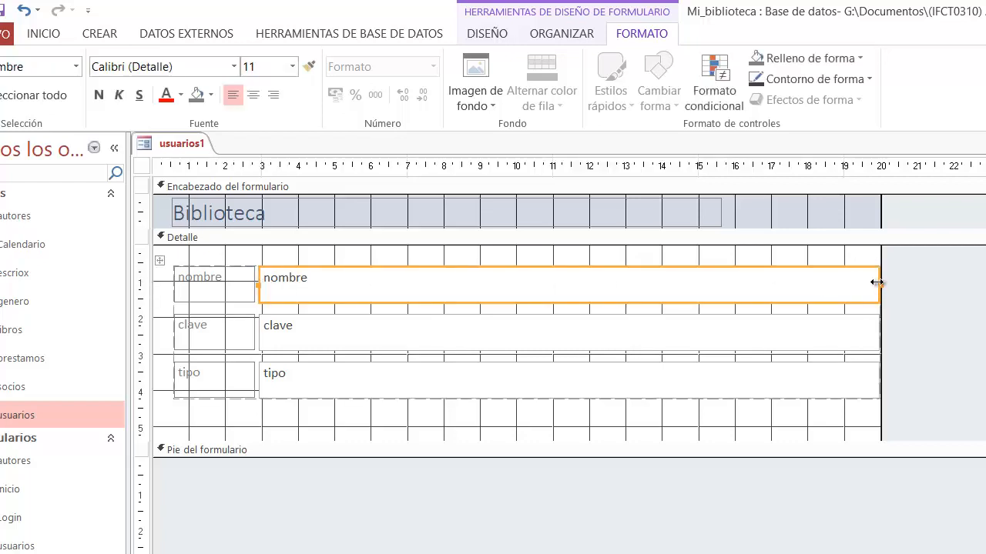
{"action": "left_click_drag", "start_coordinate": [878, 284], "coordinate": [699, 298]}
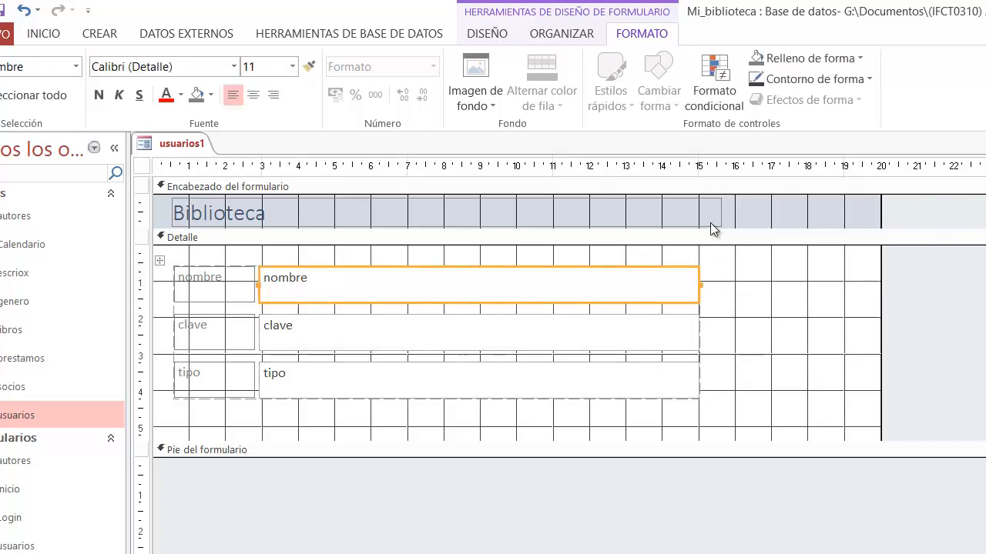
{"action": "left_click", "coordinate": [716, 211]}
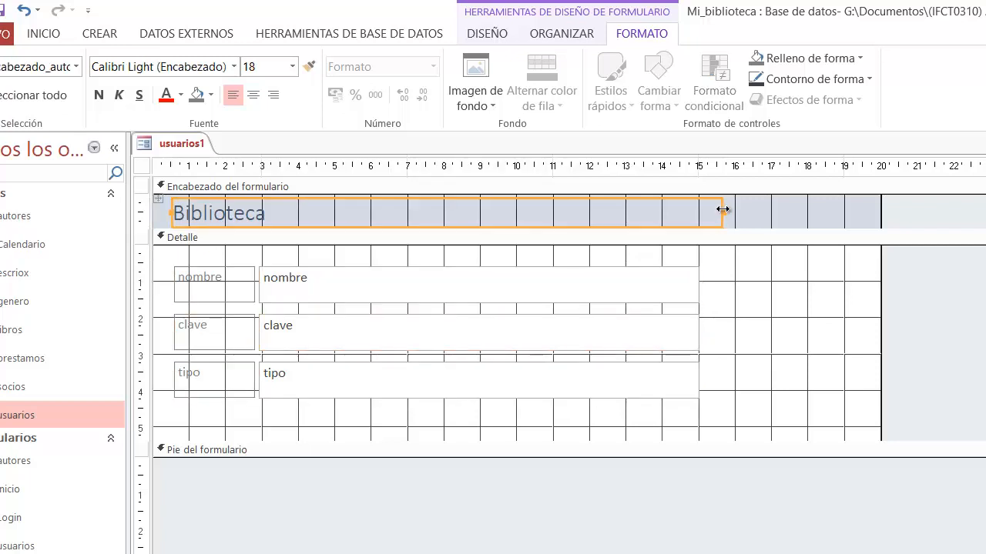
{"action": "left_click_drag", "start_coordinate": [720, 211], "coordinate": [696, 211]}
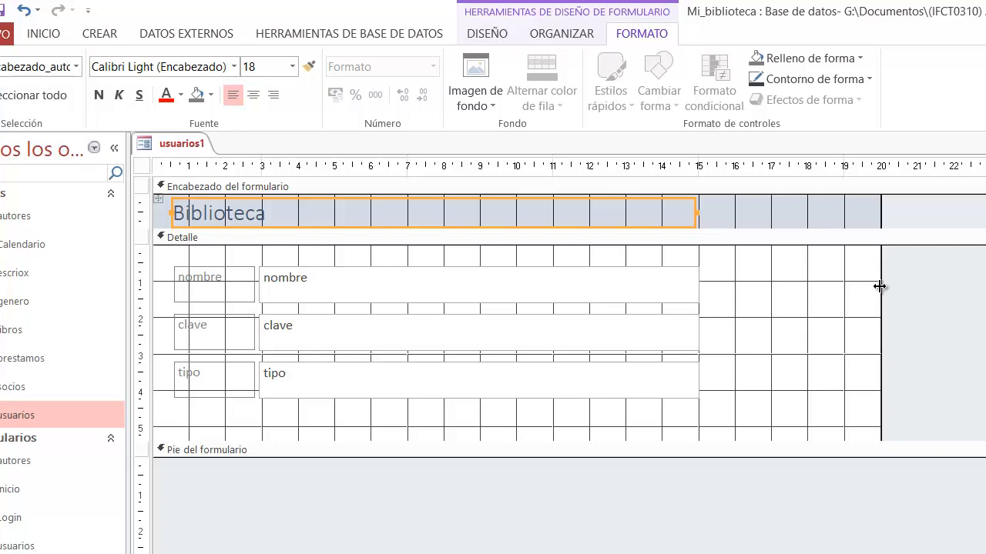
{"action": "left_click_drag", "start_coordinate": [880, 287], "coordinate": [734, 292]}
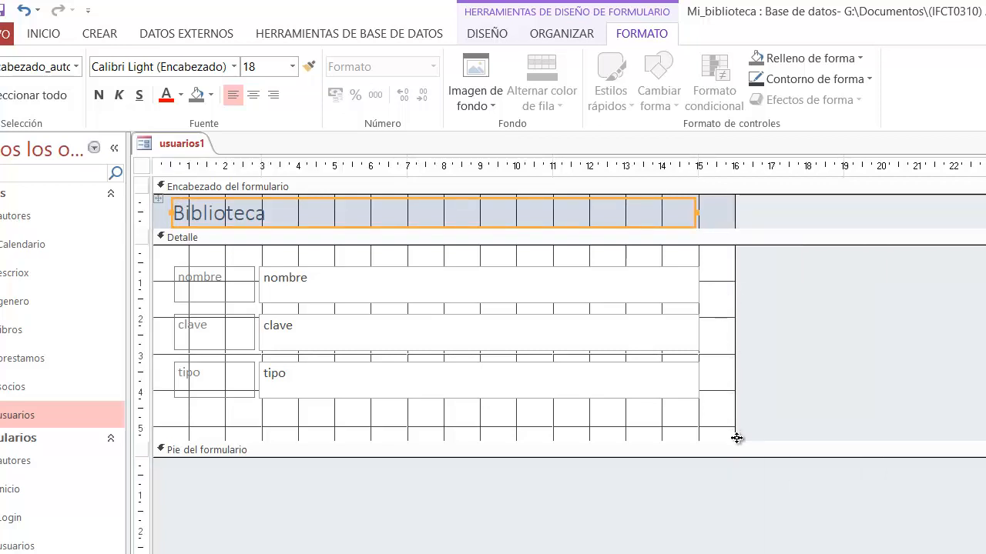
{"action": "left_click_drag", "start_coordinate": [737, 438], "coordinate": [710, 414]}
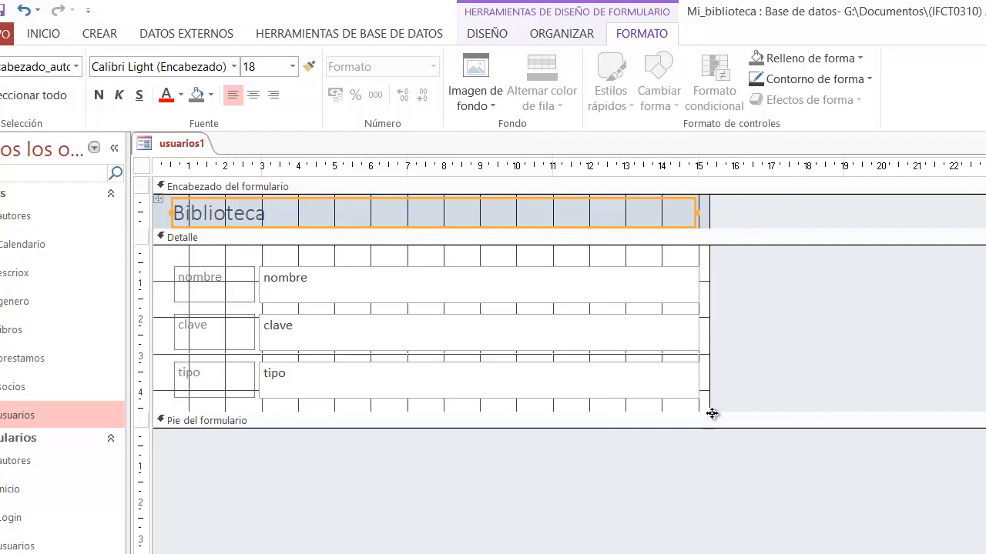
Step: Delete the tipo field with its label and remove its empty row, keeping only nombre and clave
{"action": "left_click", "coordinate": [416, 393]}
{"action": "key", "text": "Delete"}
{"action": "left_click", "coordinate": [406, 378]}
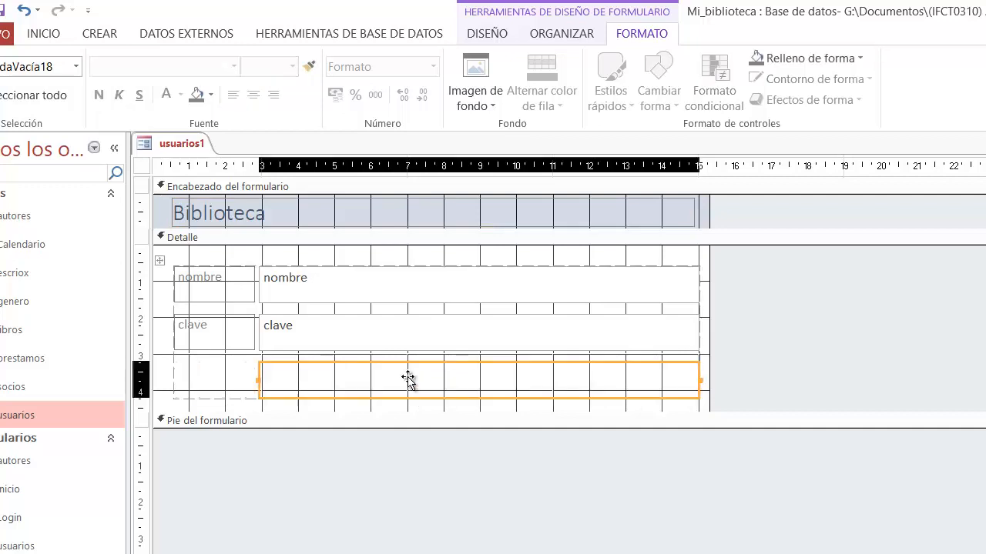
{"action": "key", "text": "Delete"}
{"action": "left_click", "coordinate": [220, 324]}
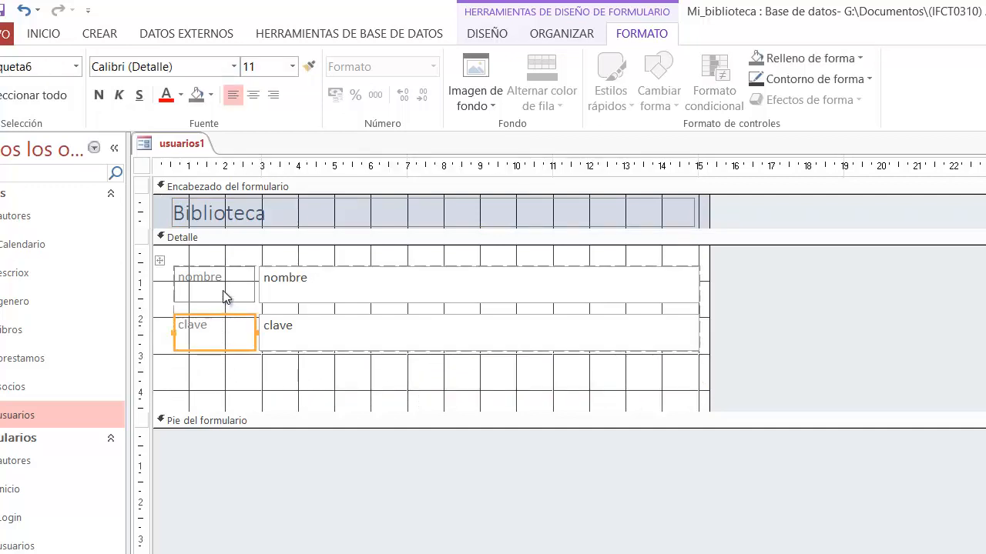
{"action": "left_click", "coordinate": [407, 382]}
{"action": "left_click", "coordinate": [405, 377]}
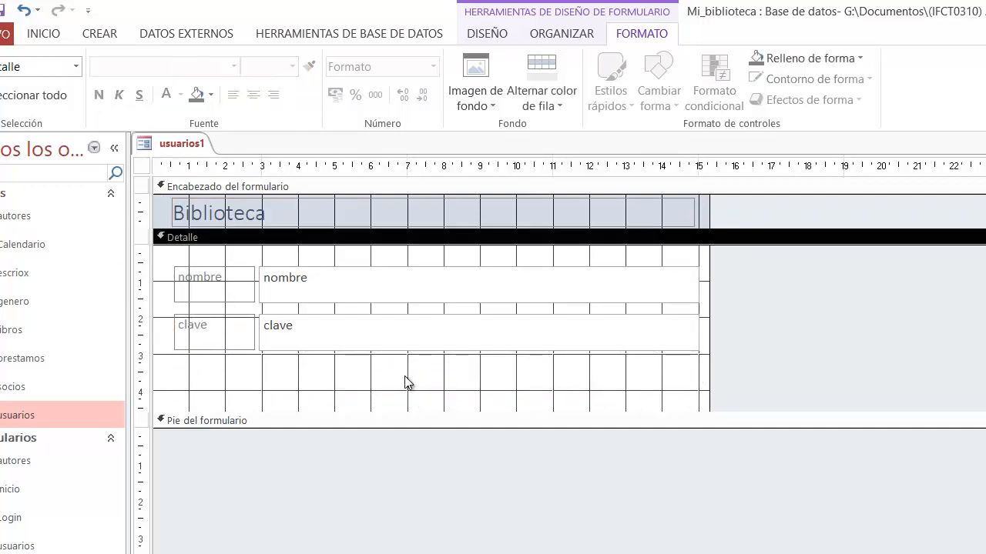
Step: Make the Biblioteca header title bold and set its font size to 24
{"action": "left_click", "coordinate": [383, 214]}
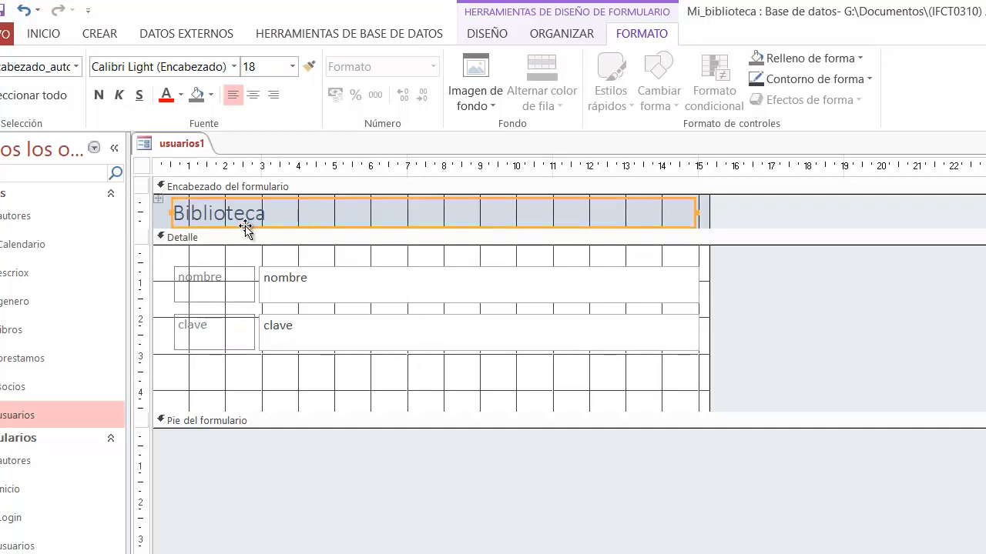
{"action": "left_click", "coordinate": [282, 213]}
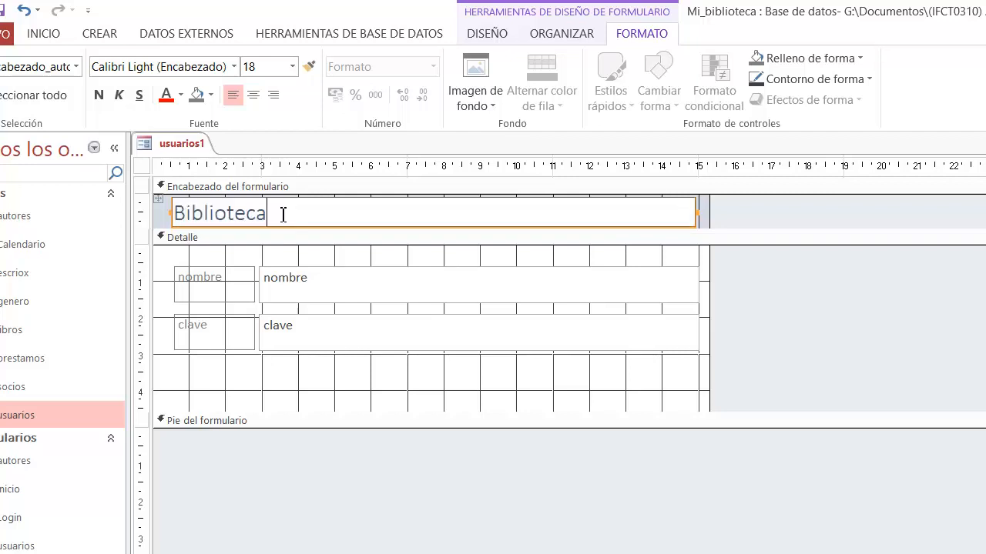
{"action": "left_click_drag", "start_coordinate": [282, 213], "coordinate": [168, 217]}
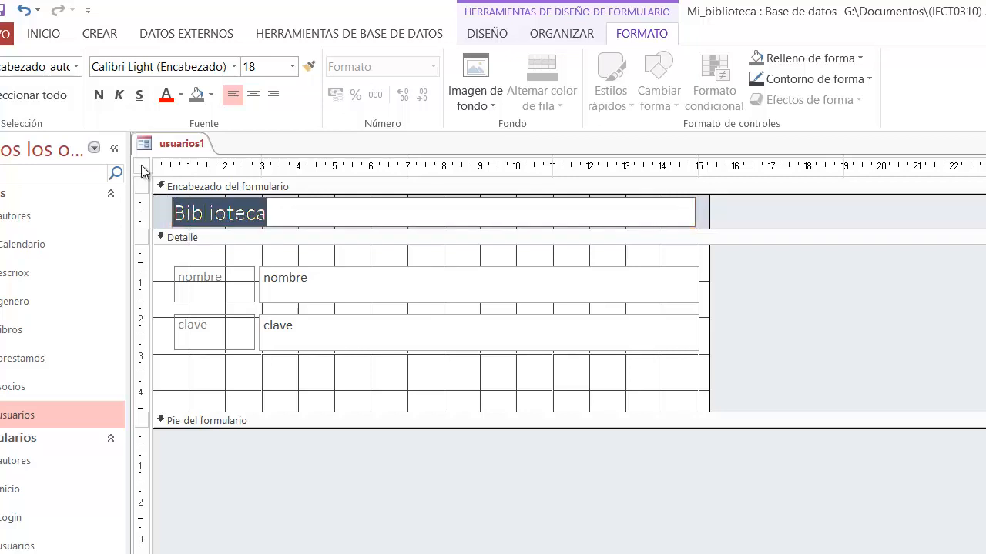
{"action": "left_click", "coordinate": [100, 95]}
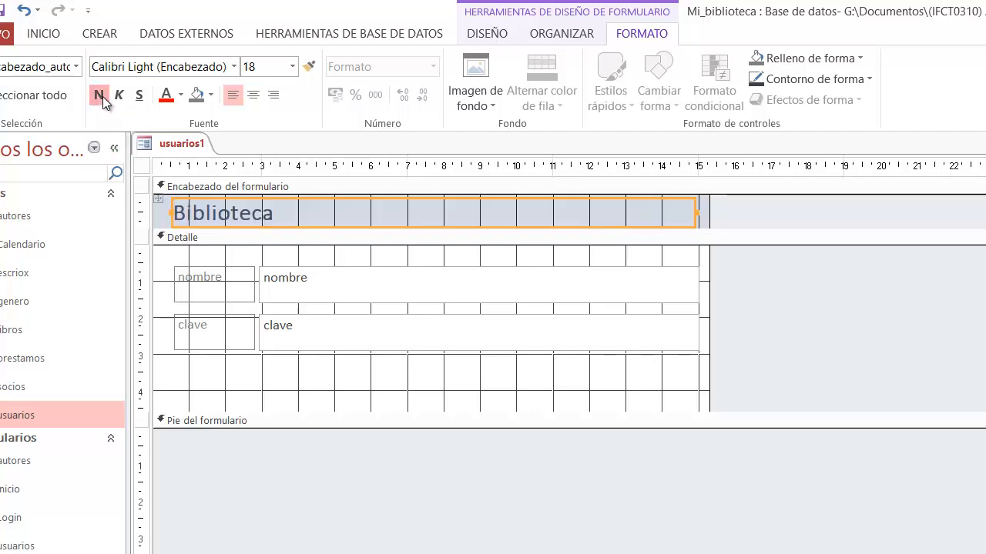
{"action": "left_click", "coordinate": [292, 66]}
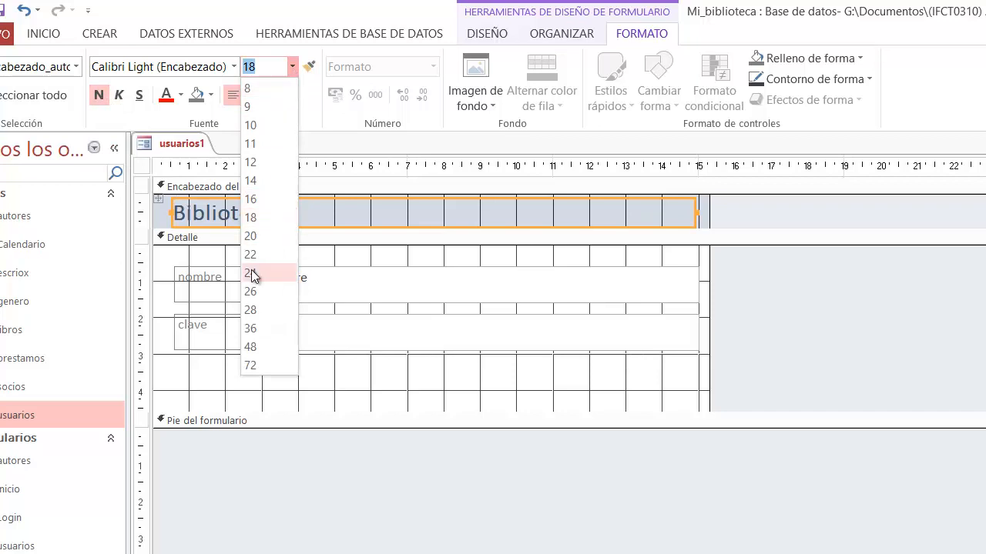
{"action": "left_click", "coordinate": [253, 276]}
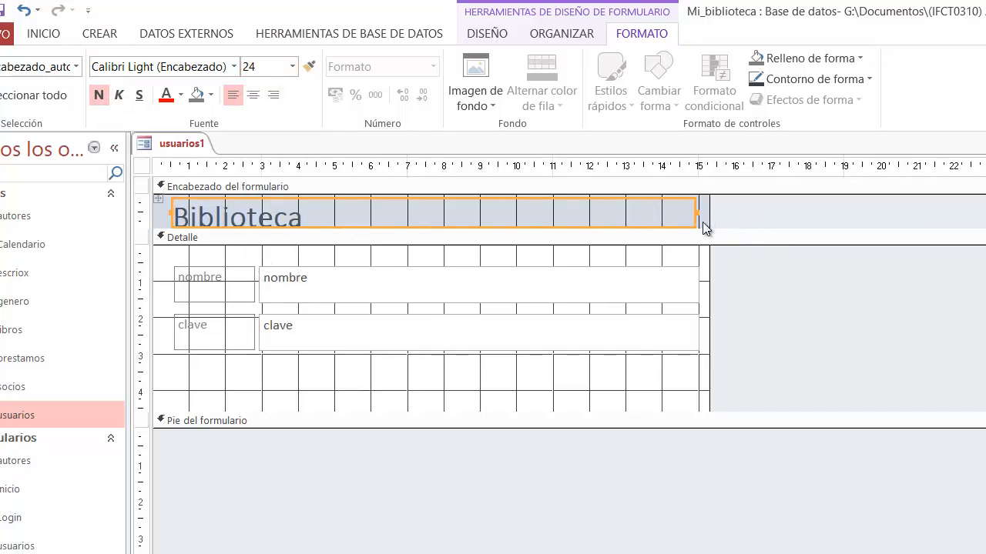
Step: Increase the form header section's height to about 1.5 cm and select the Biblioteca title box
{"action": "left_click", "coordinate": [655, 377]}
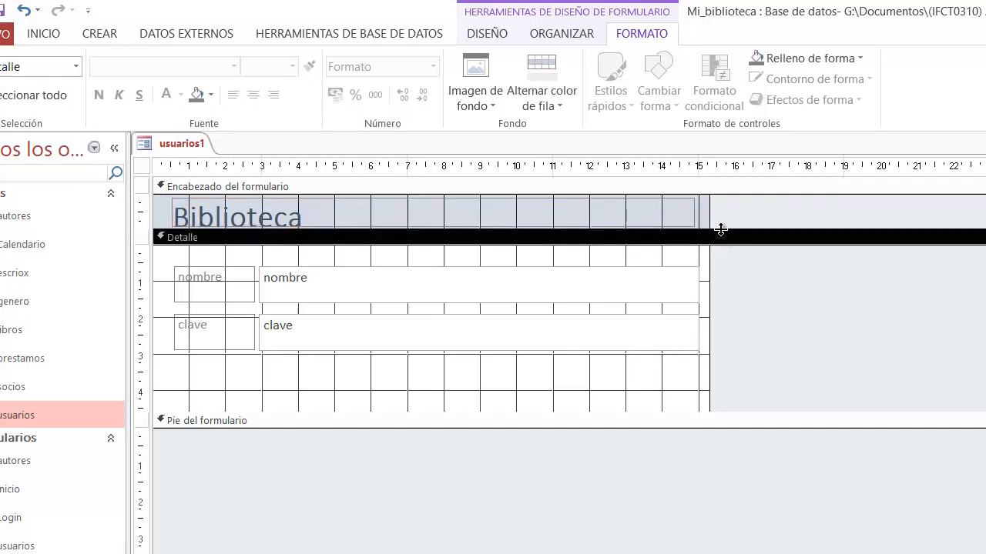
{"action": "mouse_move", "coordinate": [721, 229]}
{"action": "left_mouse_down"}
{"action": "mouse_move", "coordinate": [722, 265]}
{"action": "mouse_move", "coordinate": [700, 255]}
{"action": "mouse_move", "coordinate": [702, 234]}
{"action": "left_mouse_up"}
{"action": "left_click", "coordinate": [623, 218]}
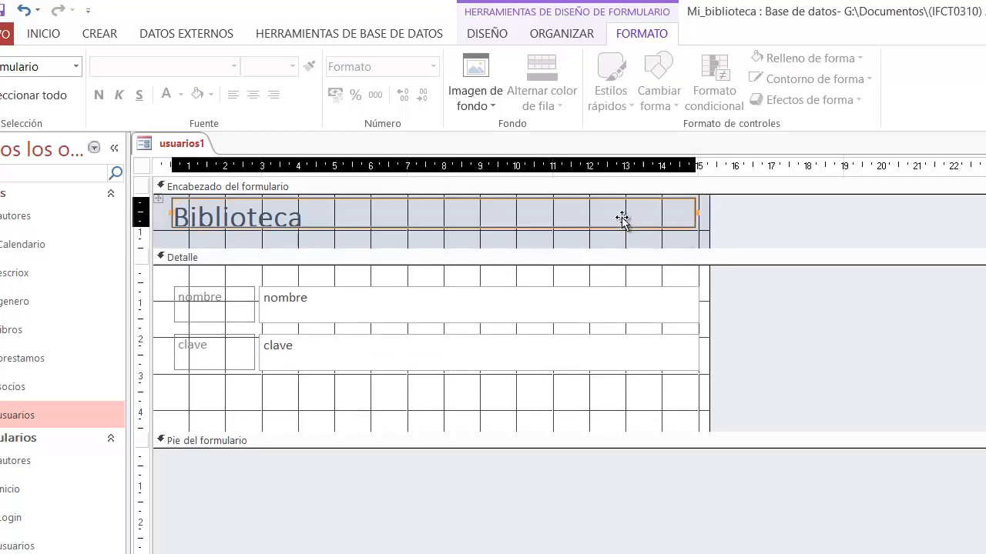
Step: Resize the Biblioteca title box to end at about the 13.5 cm mark with more height, and center its text
{"action": "left_click", "coordinate": [693, 226]}
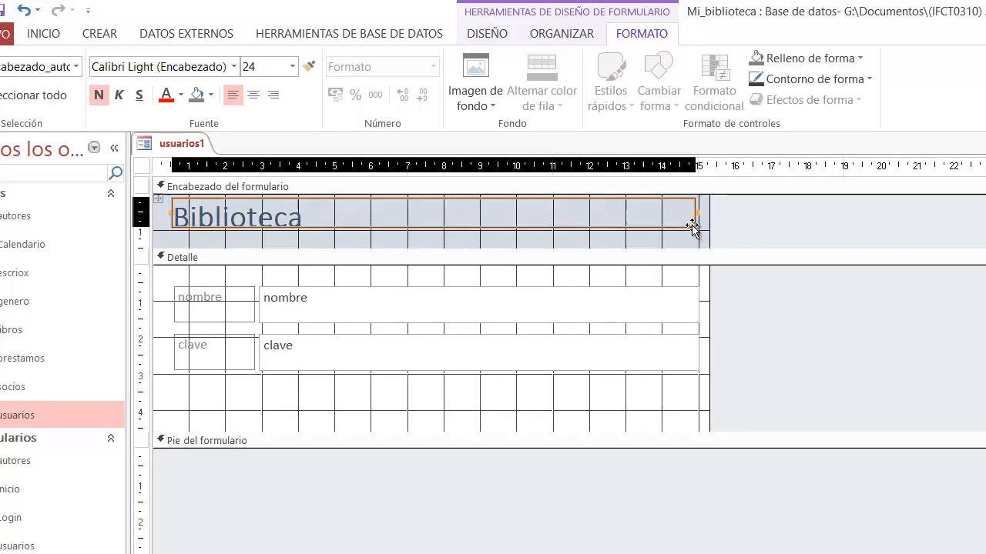
{"action": "left_click_drag", "start_coordinate": [693, 226], "coordinate": [645, 245]}
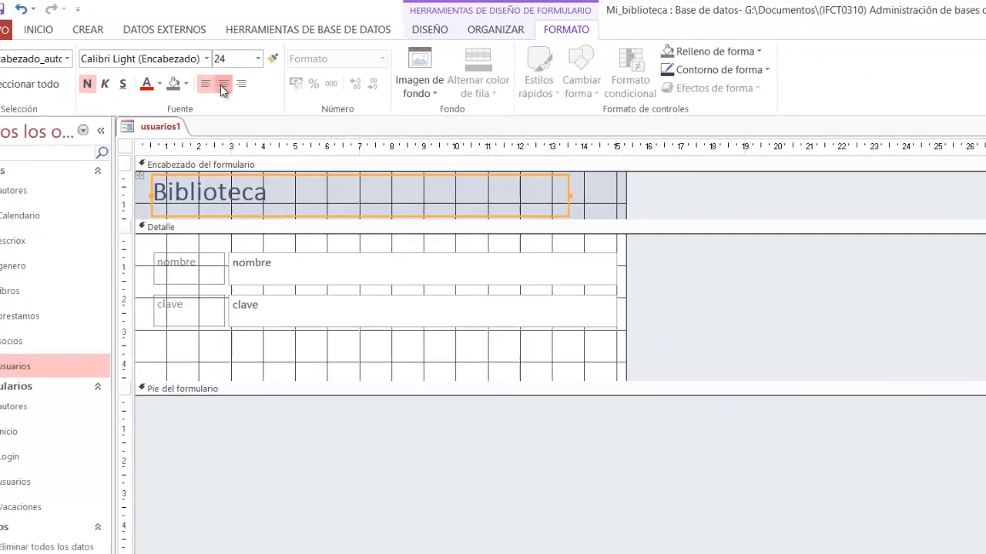
{"action": "left_click", "coordinate": [253, 94]}
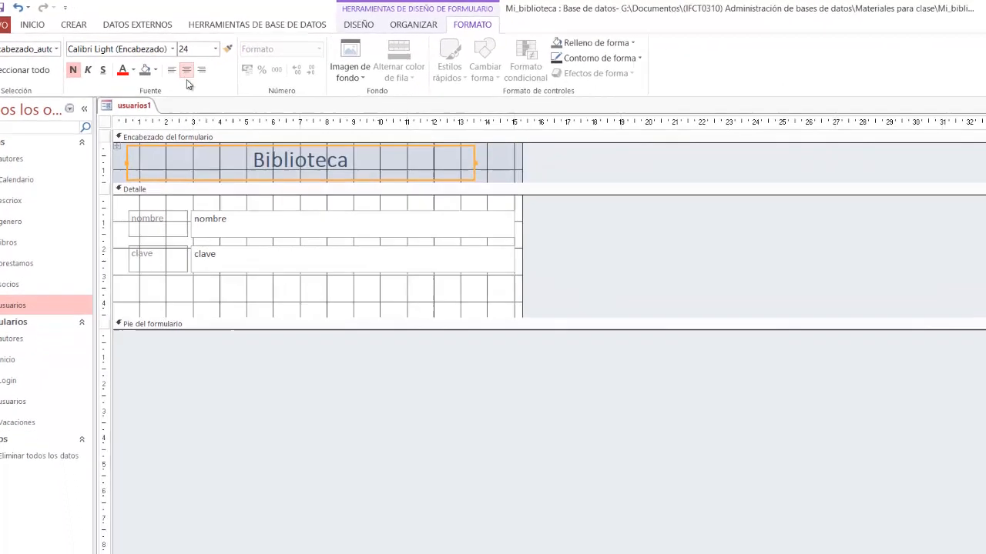
Step: Set the Biblioteca title's font to {¡Estoy Bueno!}
{"action": "left_click", "coordinate": [167, 47]}
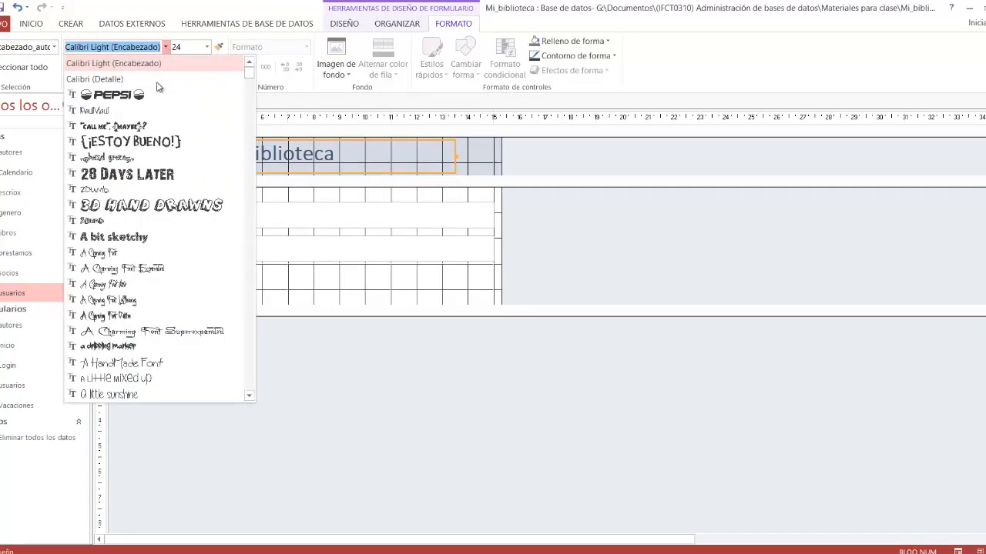
{"action": "left_click", "coordinate": [127, 142]}
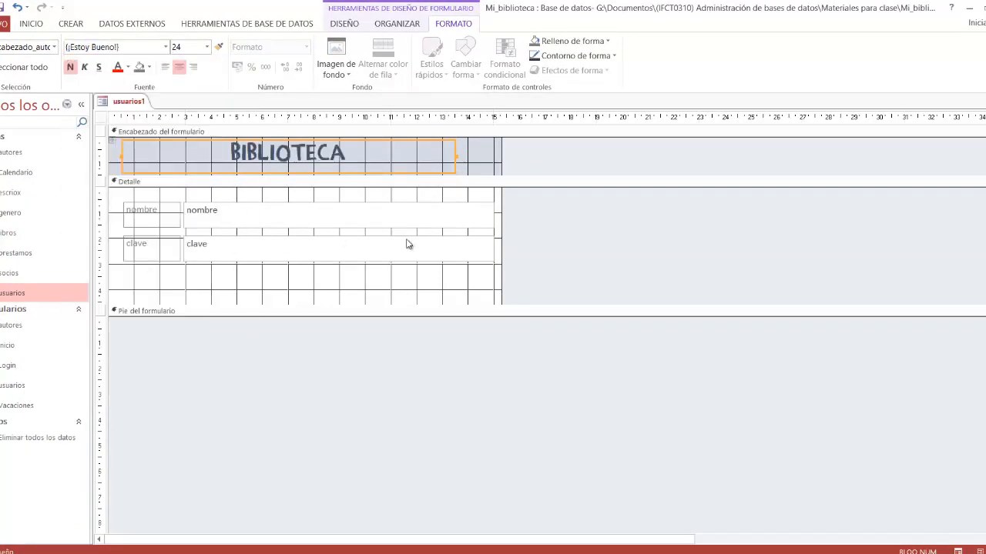
Step: Open the property sheet for the whole form from the Detalle section
{"action": "left_click", "coordinate": [380, 291]}
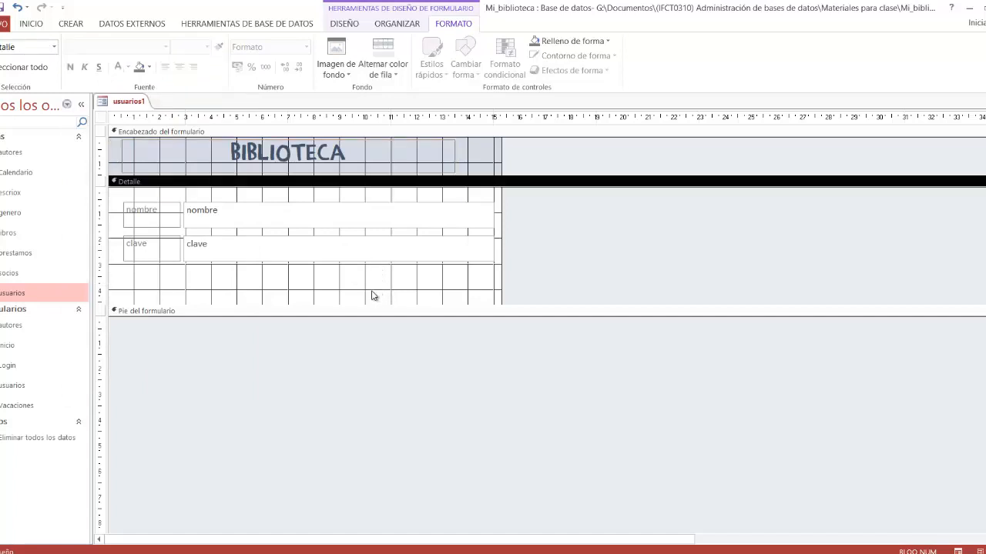
{"action": "left_click", "coordinate": [475, 158]}
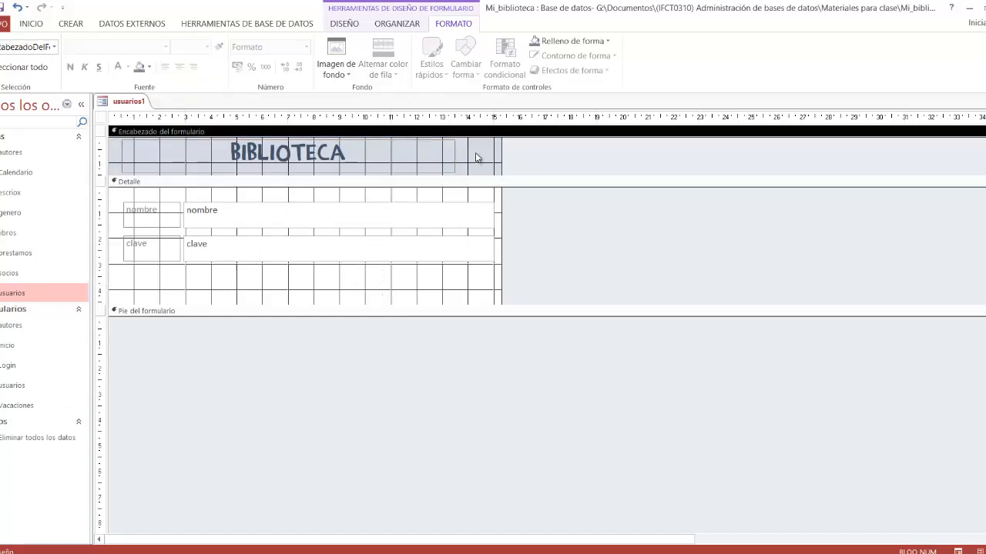
{"action": "right_click", "coordinate": [393, 290]}
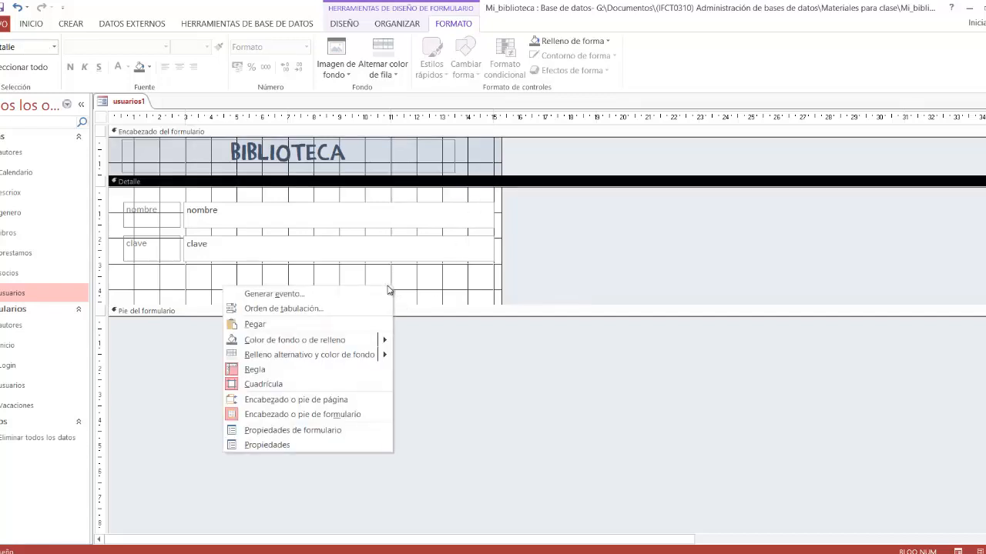
{"action": "left_click", "coordinate": [355, 434]}
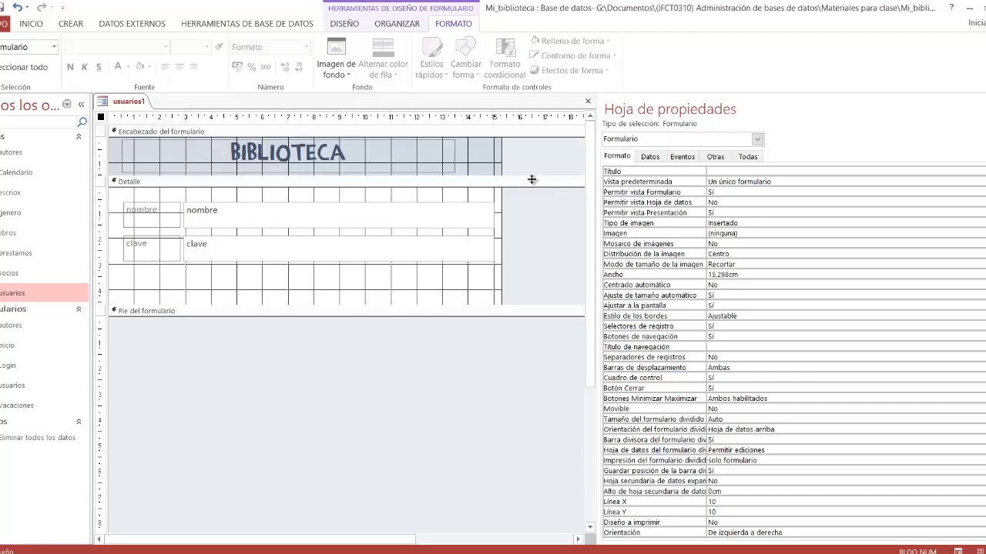
Step: Show the form header section's format properties and switch the property sheet back to Formulario
{"action": "left_click", "coordinate": [477, 158]}
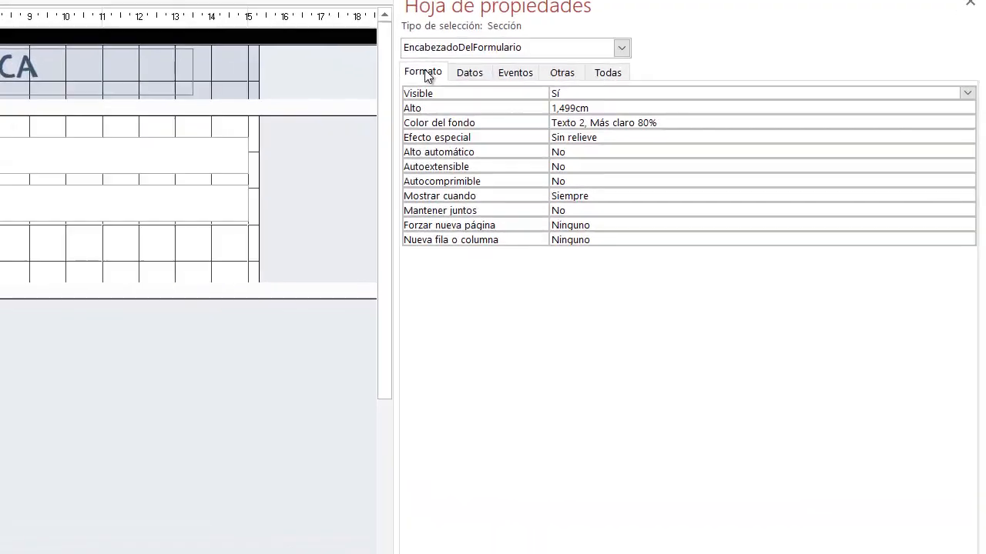
{"action": "left_click", "coordinate": [424, 73]}
{"action": "left_click", "coordinate": [622, 48]}
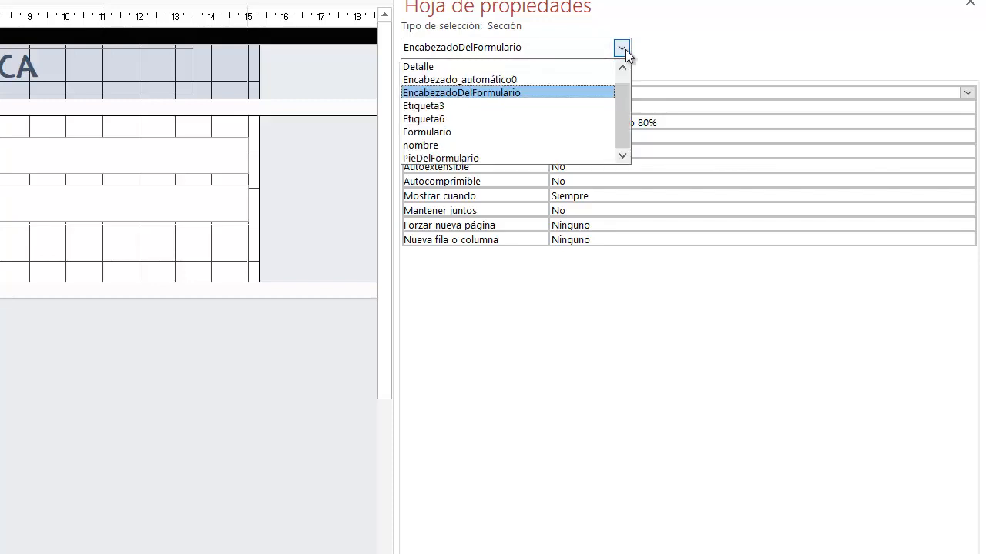
{"action": "left_click", "coordinate": [580, 132]}
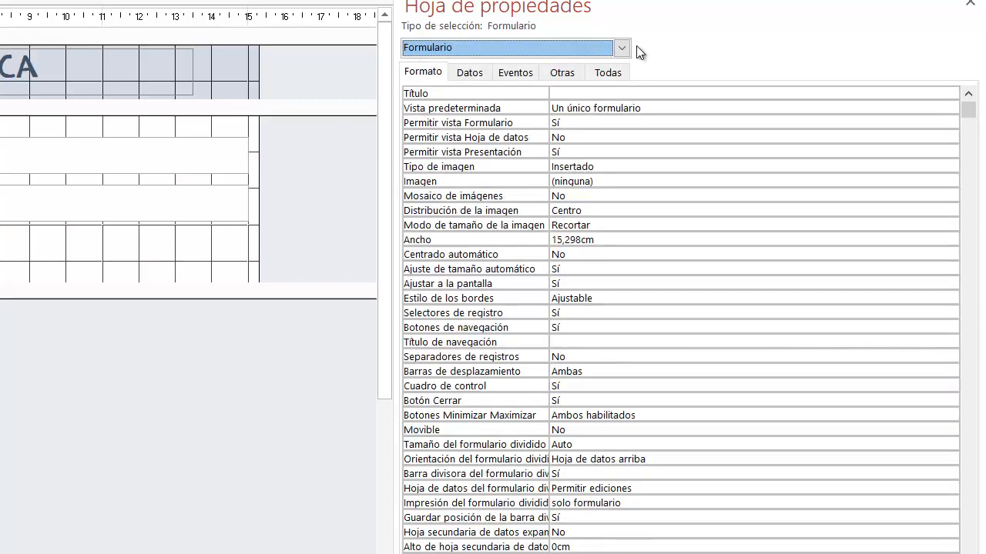
Step: Compare the properties of the Detalle section, form header and nombre field, and return the property sheet to Formulario
{"action": "left_click", "coordinate": [176, 256]}
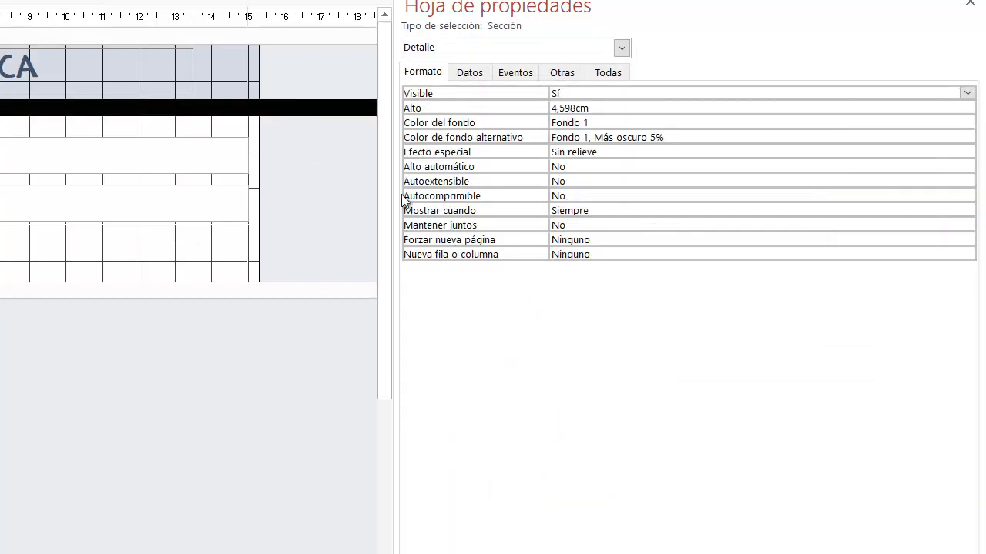
{"action": "left_click", "coordinate": [236, 74]}
{"action": "left_click", "coordinate": [234, 70]}
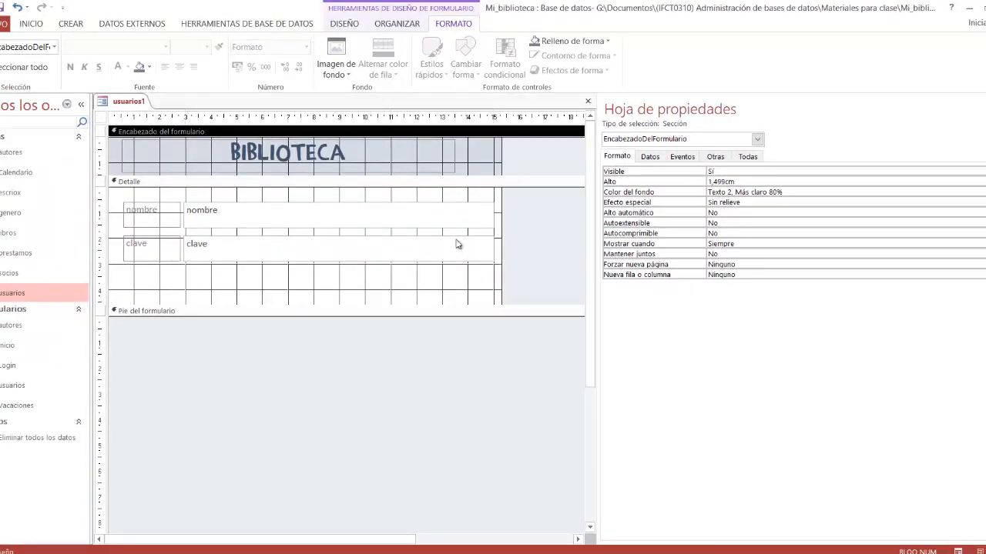
{"action": "left_click", "coordinate": [285, 190]}
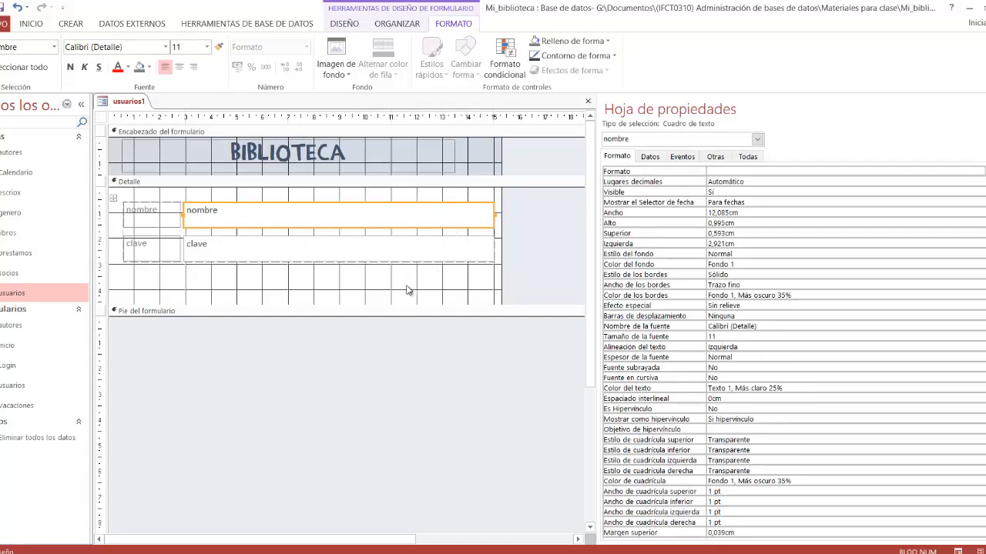
{"action": "left_click", "coordinate": [758, 139]}
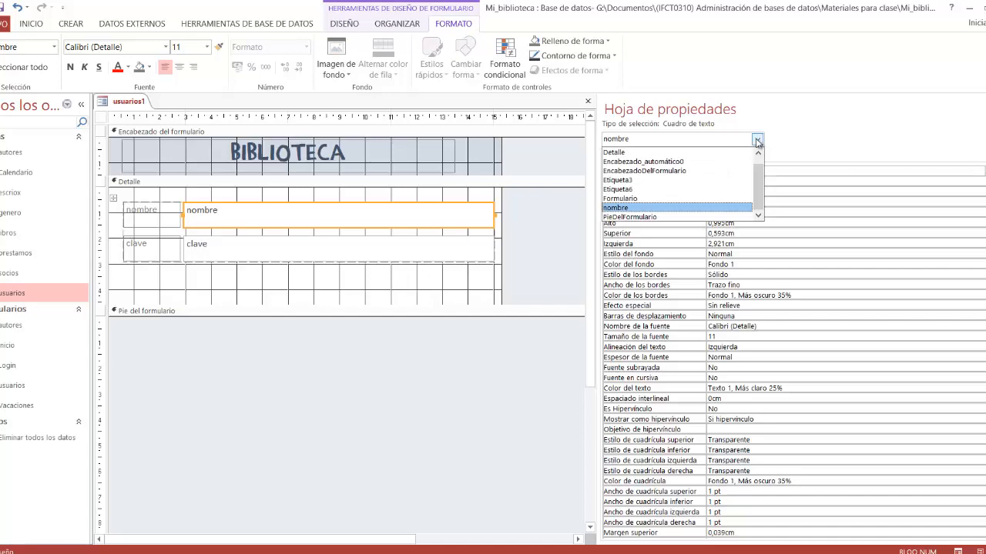
{"action": "left_click", "coordinate": [707, 198]}
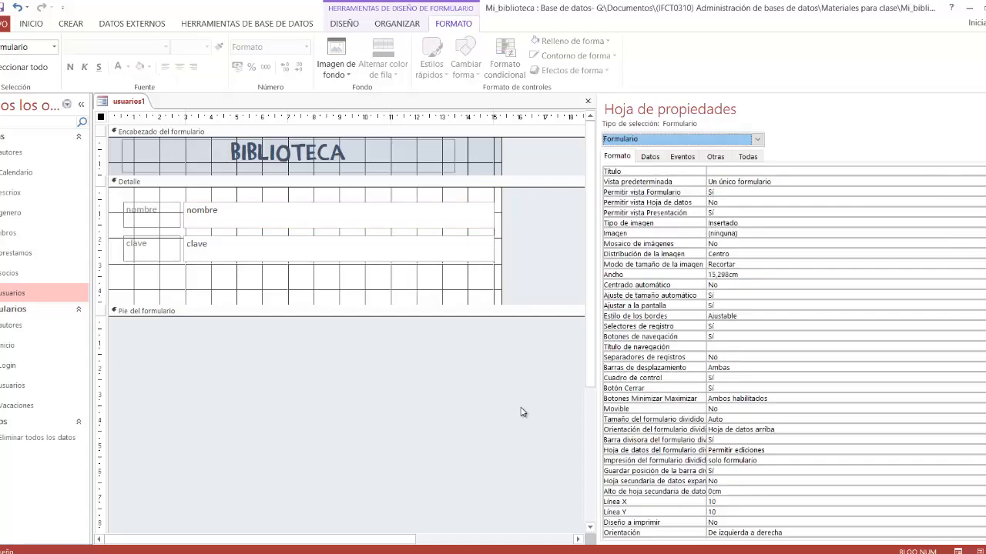
Step: Reopen the form's properties from the Detalle section, and preview the form in Form view before returning to Design view
{"action": "left_click", "coordinate": [378, 286]}
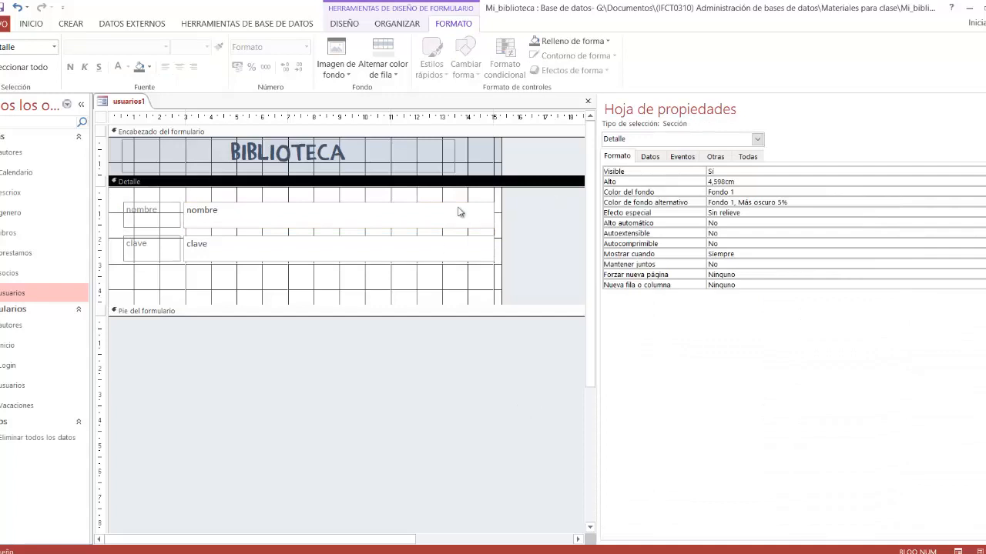
{"action": "right_click", "coordinate": [388, 283]}
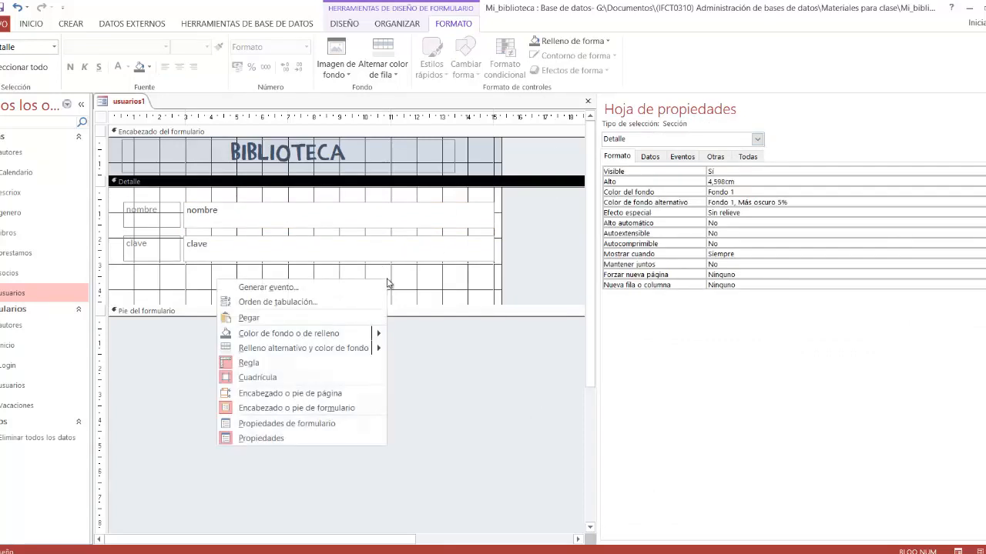
{"action": "left_click", "coordinate": [332, 425]}
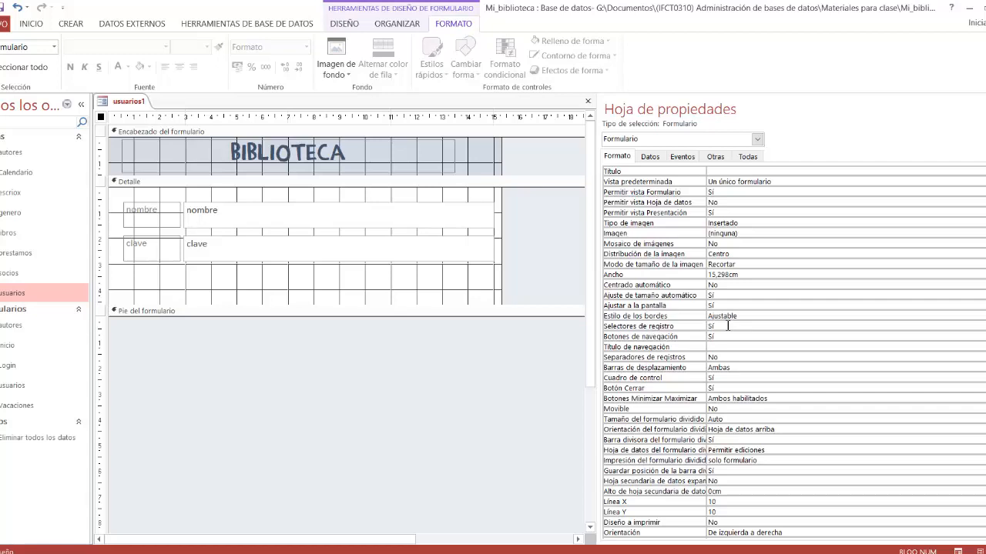
{"action": "left_click", "coordinate": [958, 551]}
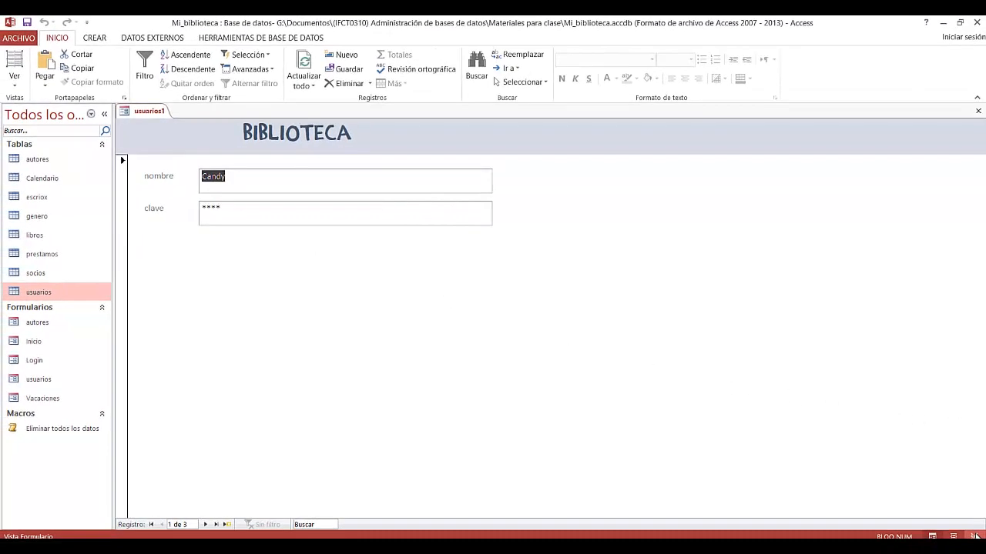
{"action": "left_click", "coordinate": [975, 537]}
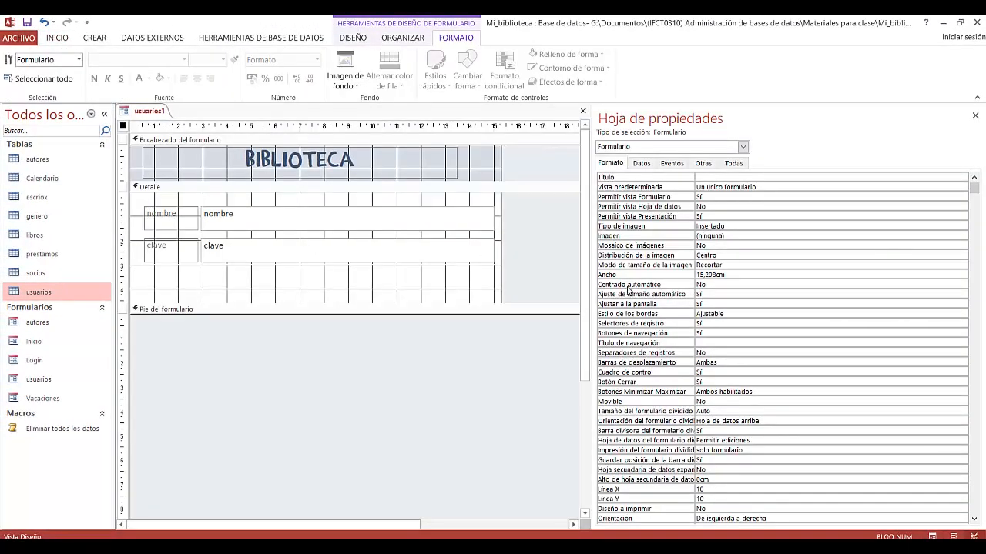
Step: Set the form's Selectores de registro property to No and check the result in Form view before returning to Design view
{"action": "left_click", "coordinate": [724, 325]}
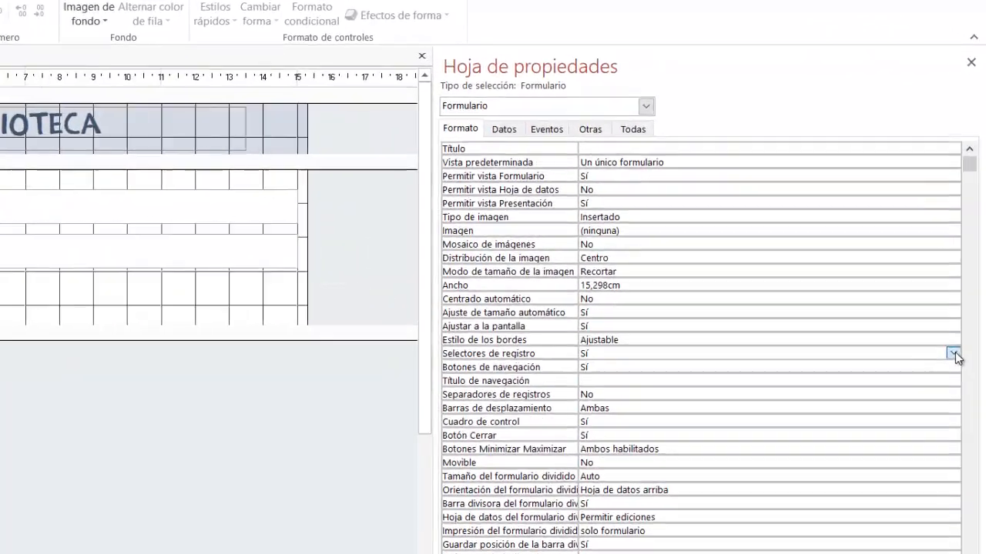
{"action": "left_click", "coordinate": [954, 354]}
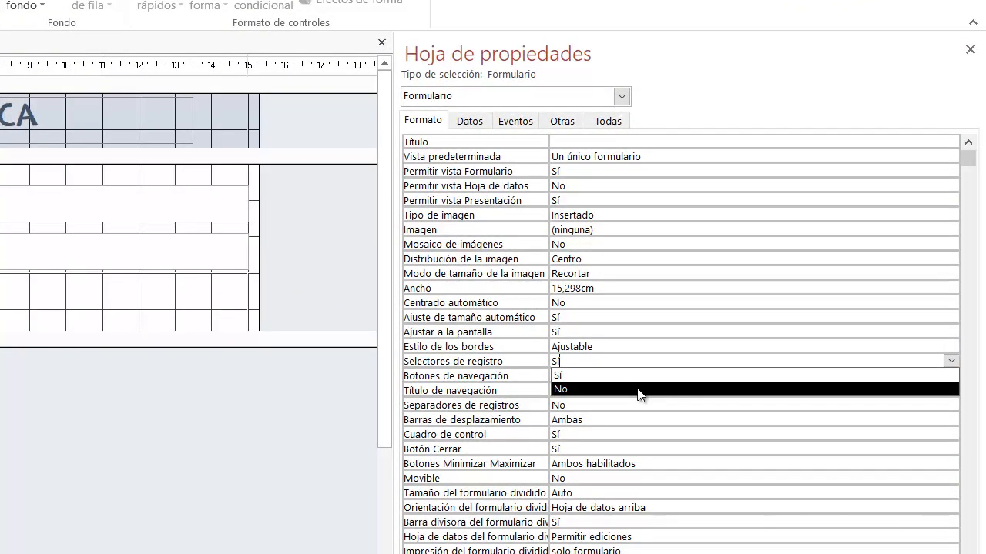
{"action": "left_click", "coordinate": [637, 390]}
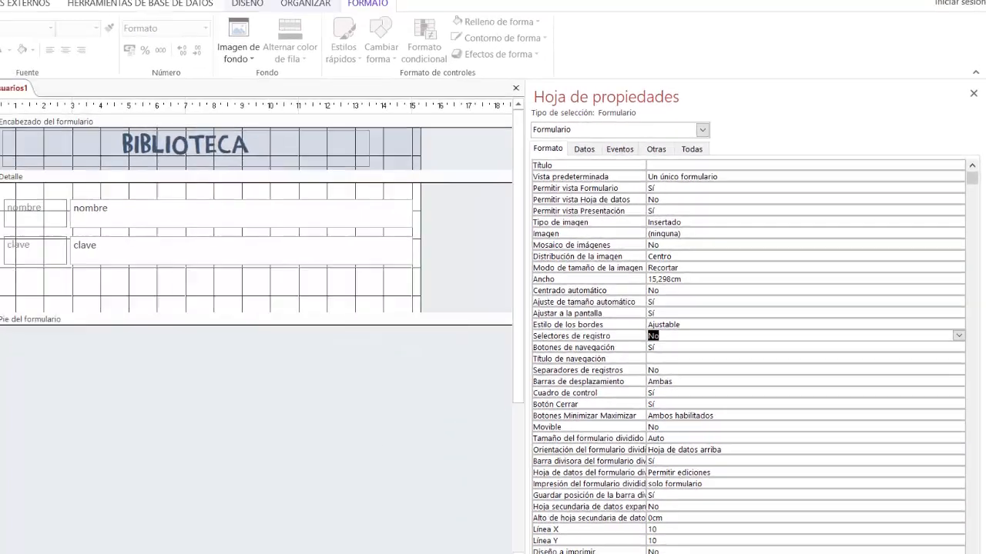
{"action": "left_click", "coordinate": [931, 537]}
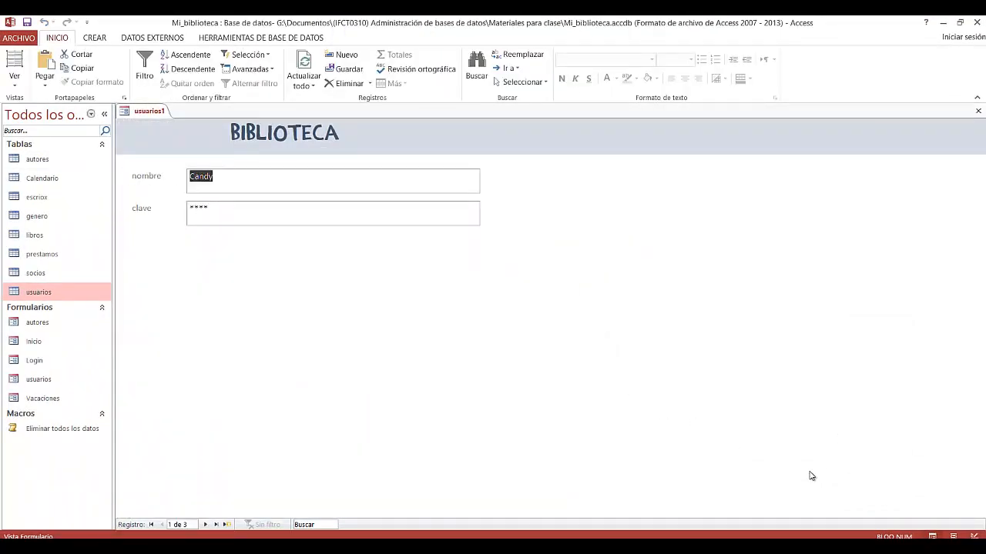
{"action": "left_click", "coordinate": [976, 535]}
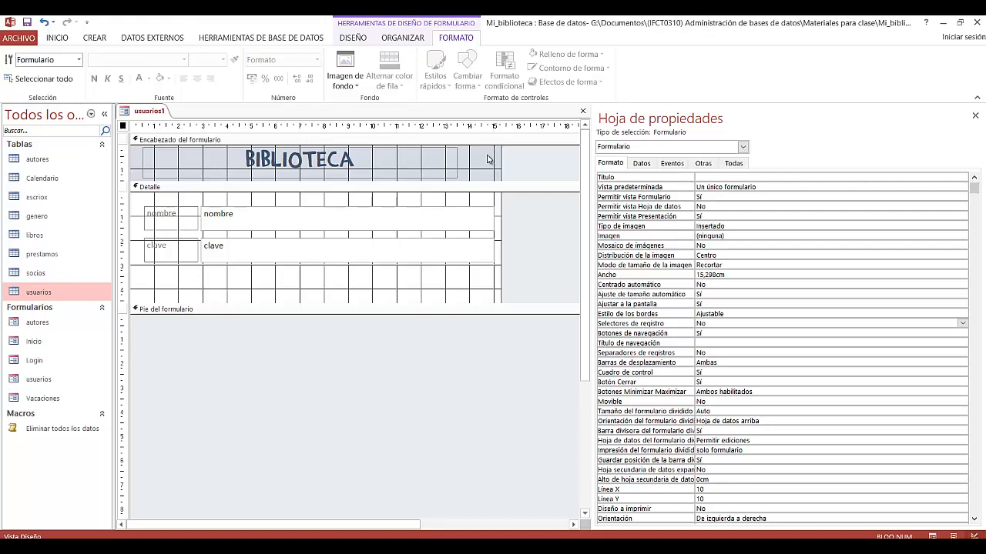
Step: Set the form's Botón Cerrar property to No and Botones Minimizar Maximizar to Ninguno
{"action": "left_click", "coordinate": [718, 382]}
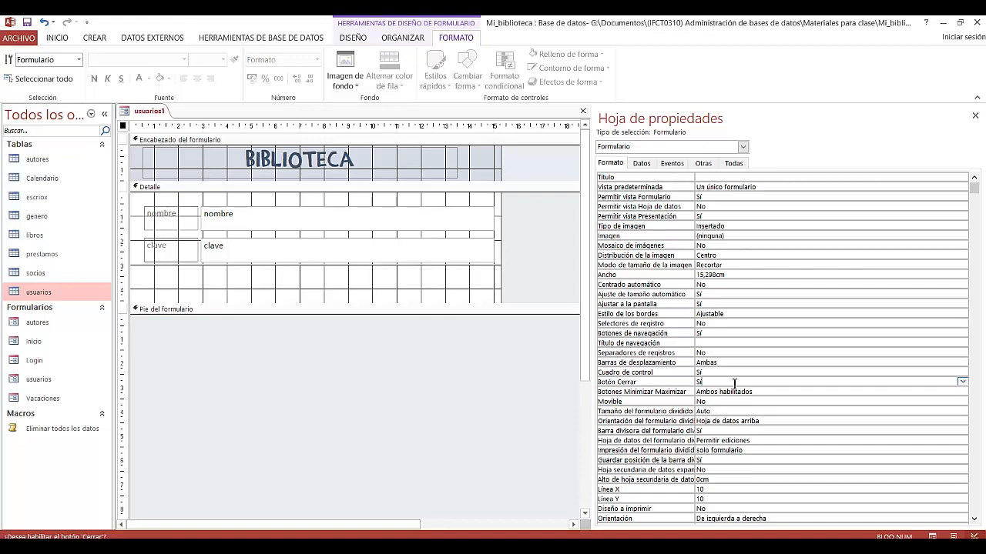
{"action": "left_click", "coordinate": [963, 383]}
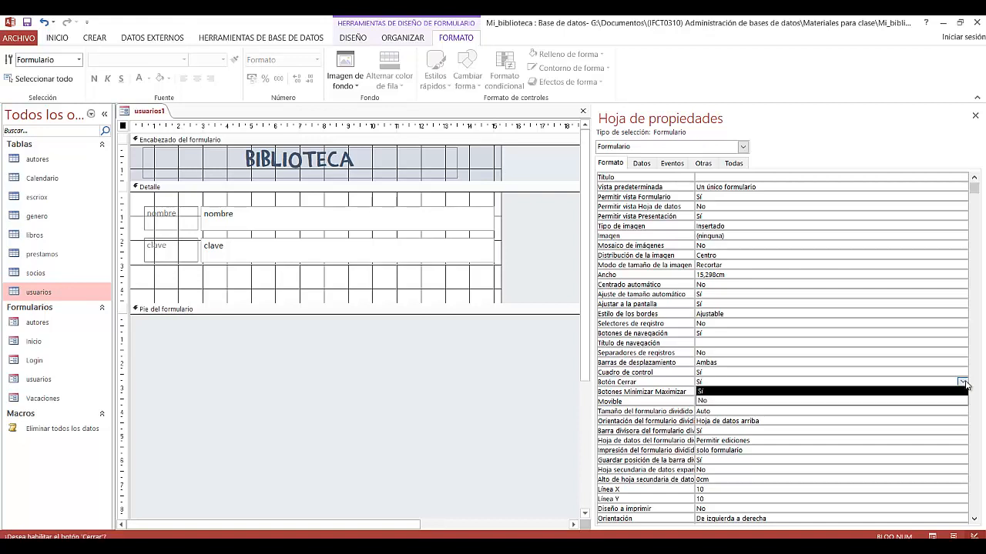
{"action": "left_click", "coordinate": [901, 395]}
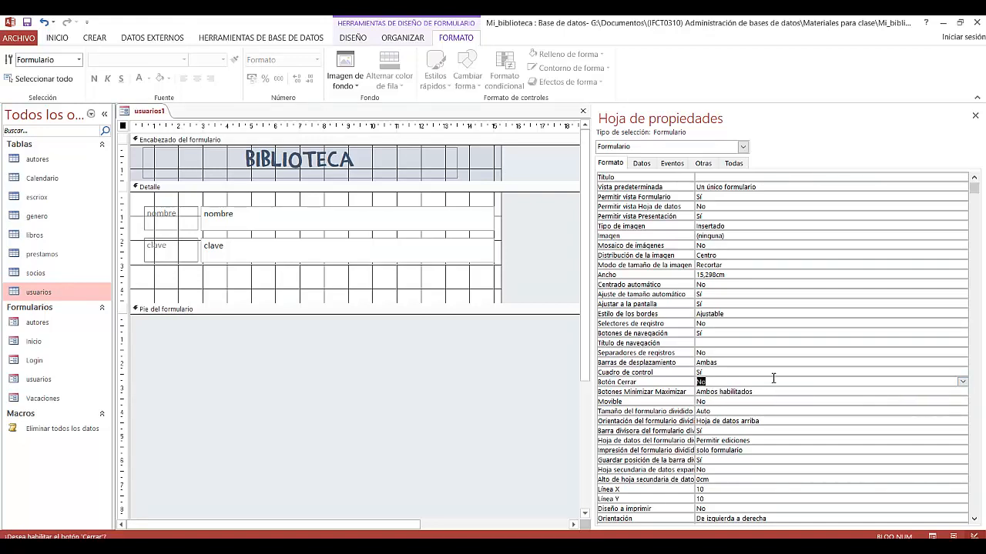
{"action": "left_click", "coordinate": [814, 392]}
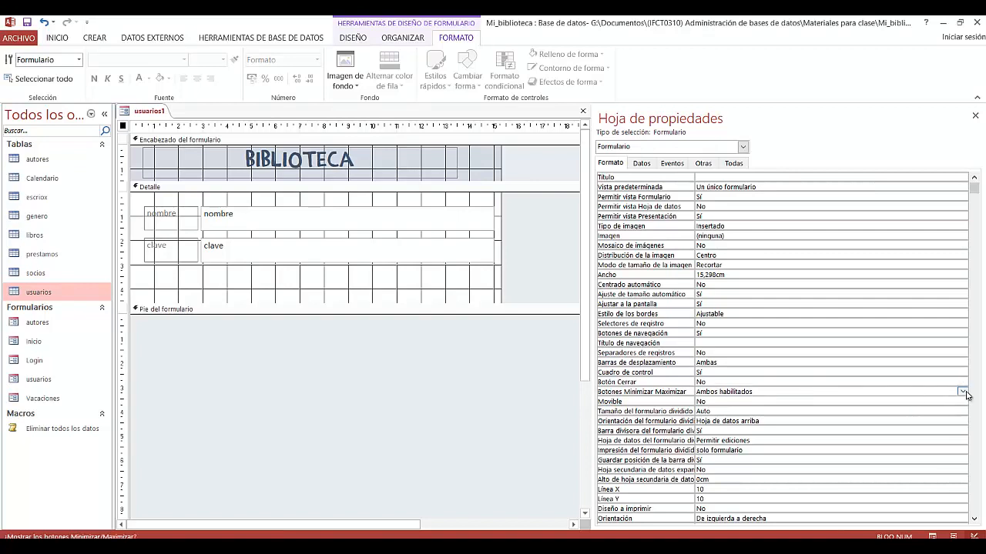
{"action": "left_click", "coordinate": [962, 392]}
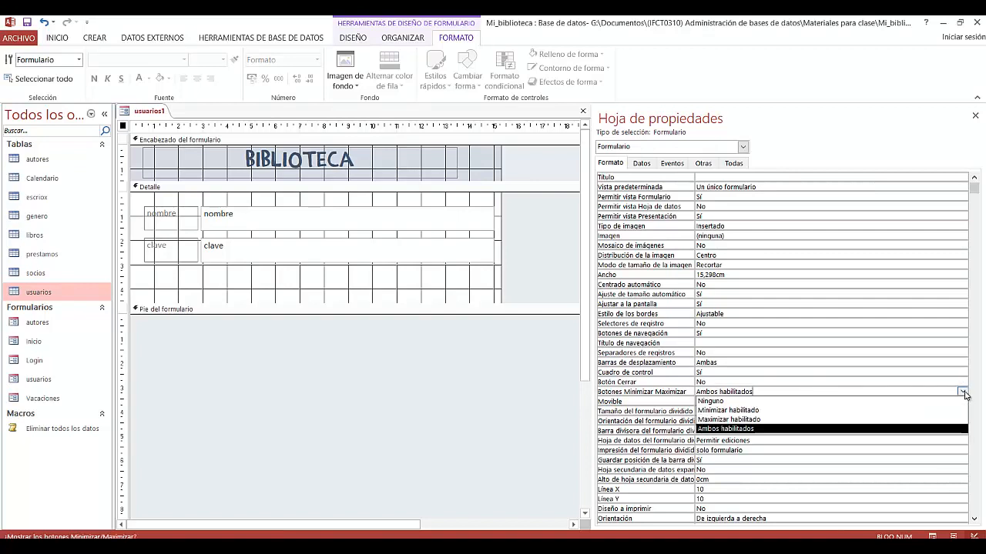
{"action": "left_click", "coordinate": [924, 402]}
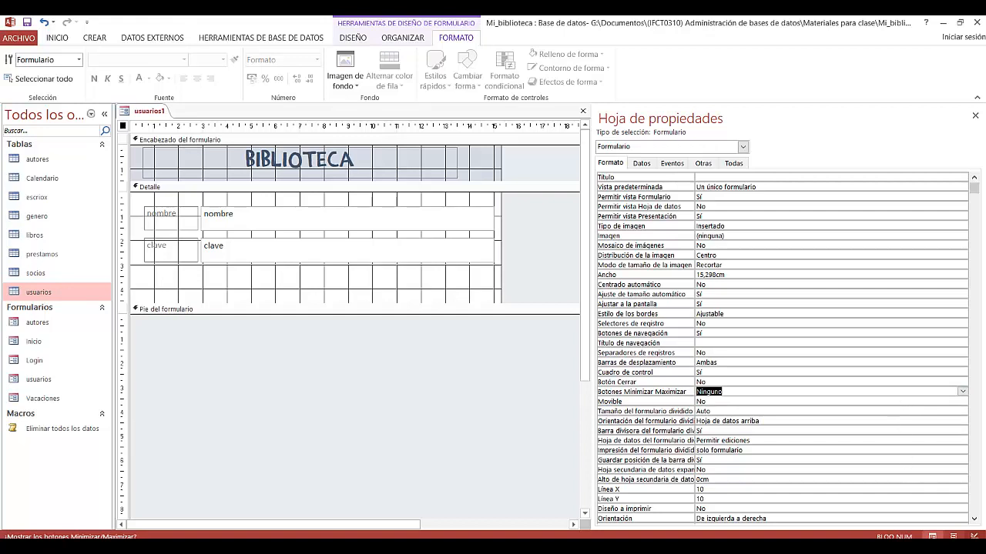
Step: Preview the form in Form view to check the window buttons, and return to Design view
{"action": "left_click", "coordinate": [932, 536]}
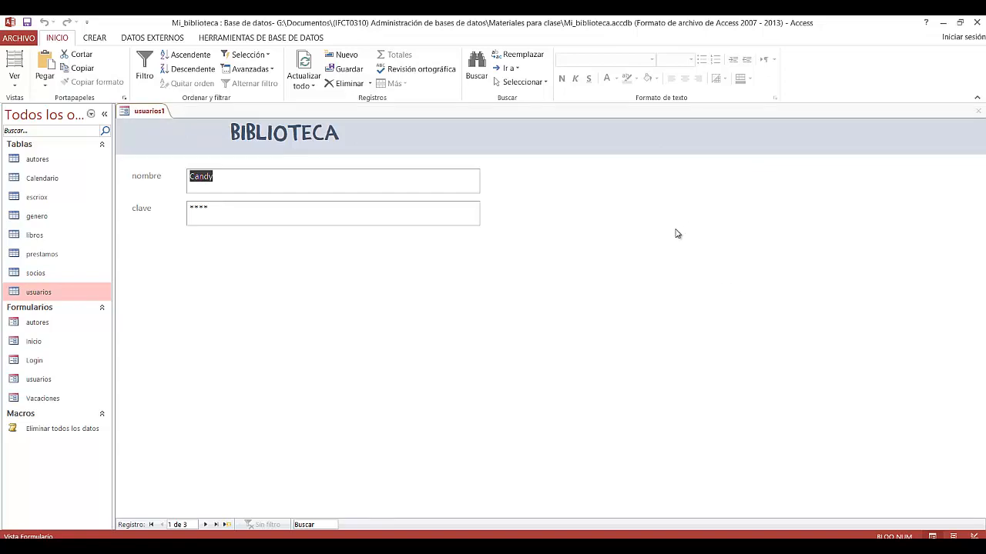
{"action": "right_click", "coordinate": [598, 144]}
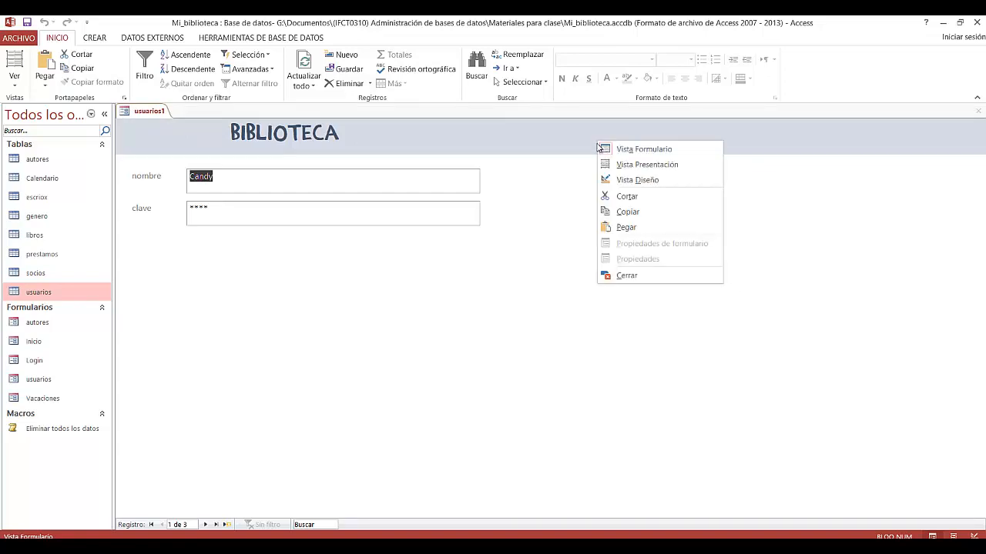
{"action": "left_click", "coordinate": [608, 178]}
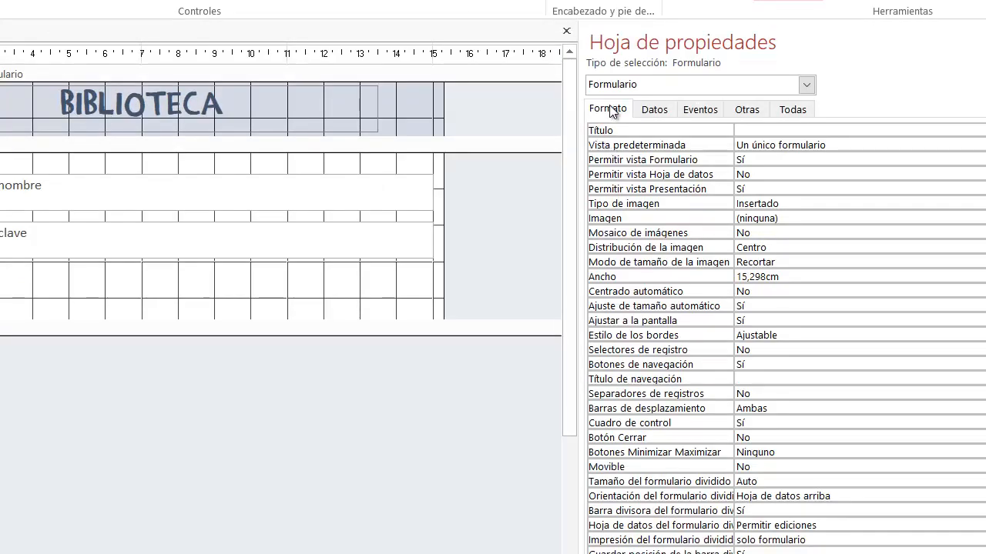
Step: Set the form's Emergente property to Sí so that it opens as a pop-up window
{"action": "left_click", "coordinate": [741, 112]}
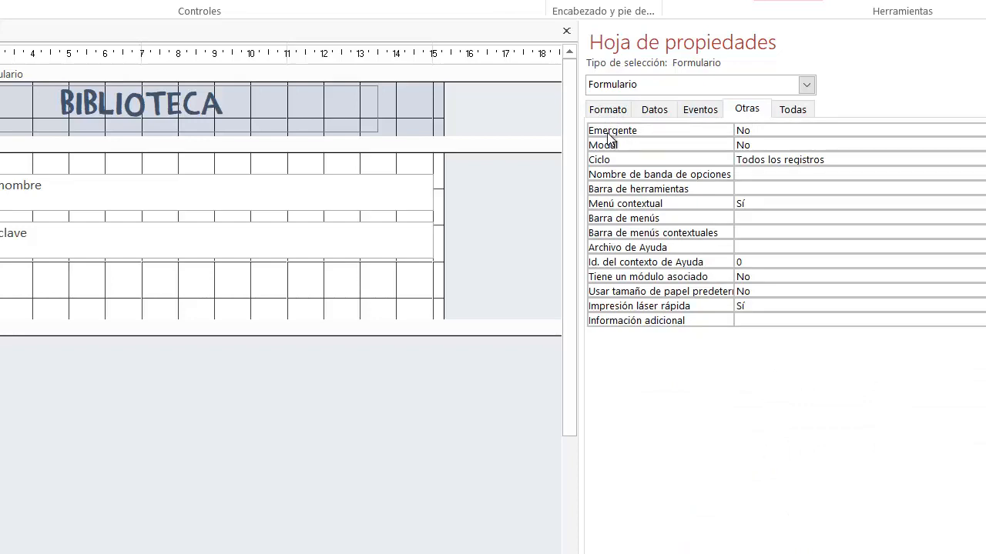
{"action": "left_click", "coordinate": [756, 131]}
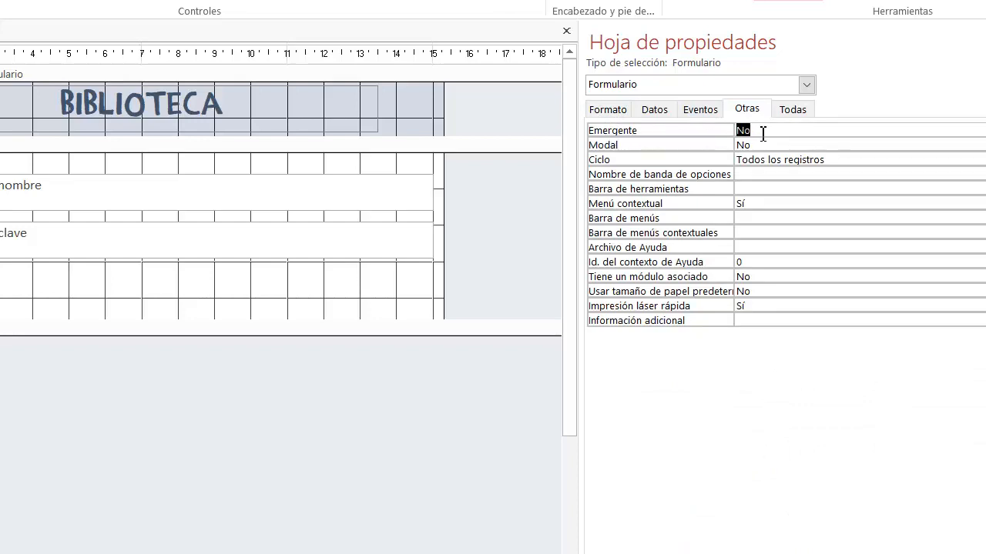
{"action": "left_click", "coordinate": [878, 132]}
{"action": "left_click", "coordinate": [984, 131]}
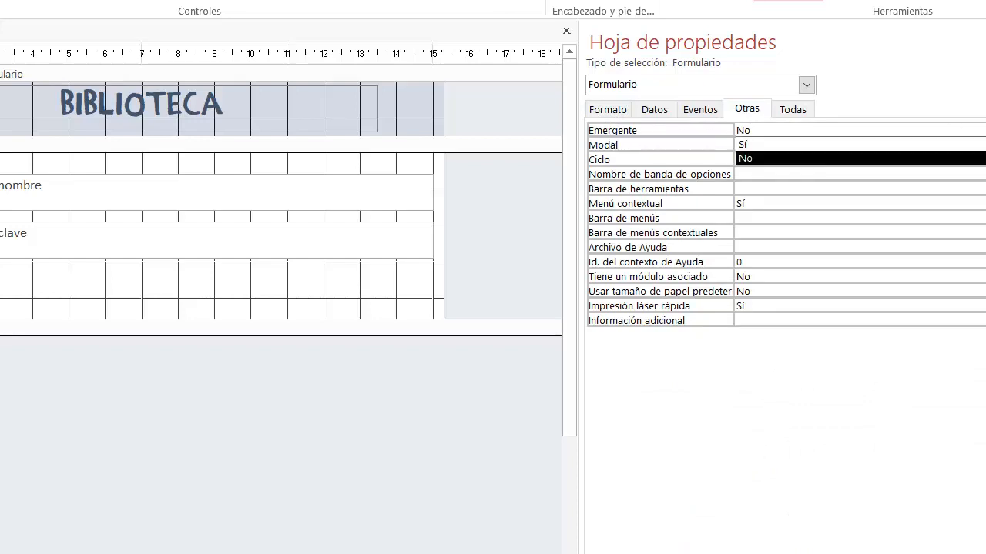
{"action": "left_click", "coordinate": [978, 144]}
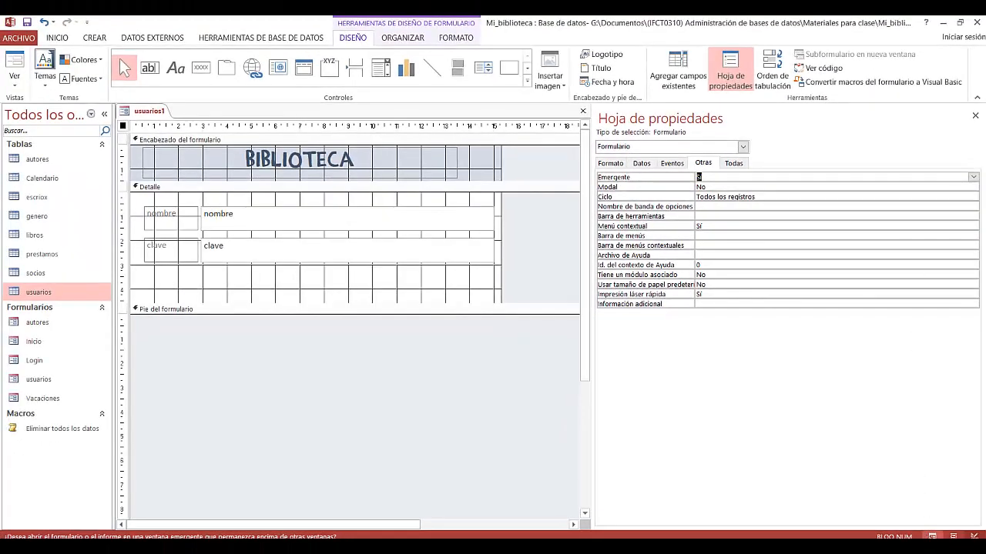
Step: Preview the pop-up form, reposition its window and browse through the usuarios records before returning to Design view
{"action": "left_click", "coordinate": [932, 536]}
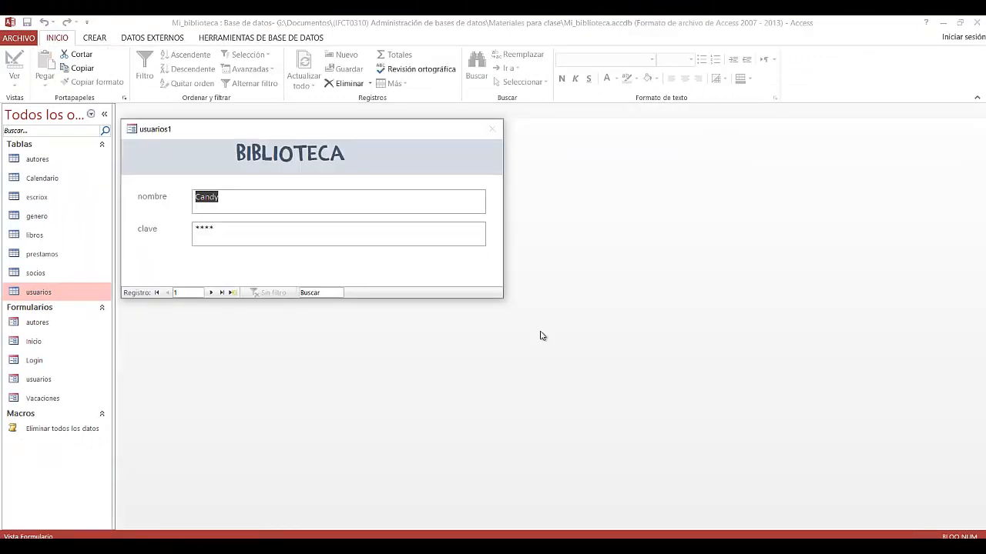
{"action": "left_click_drag", "start_coordinate": [306, 135], "coordinate": [504, 173]}
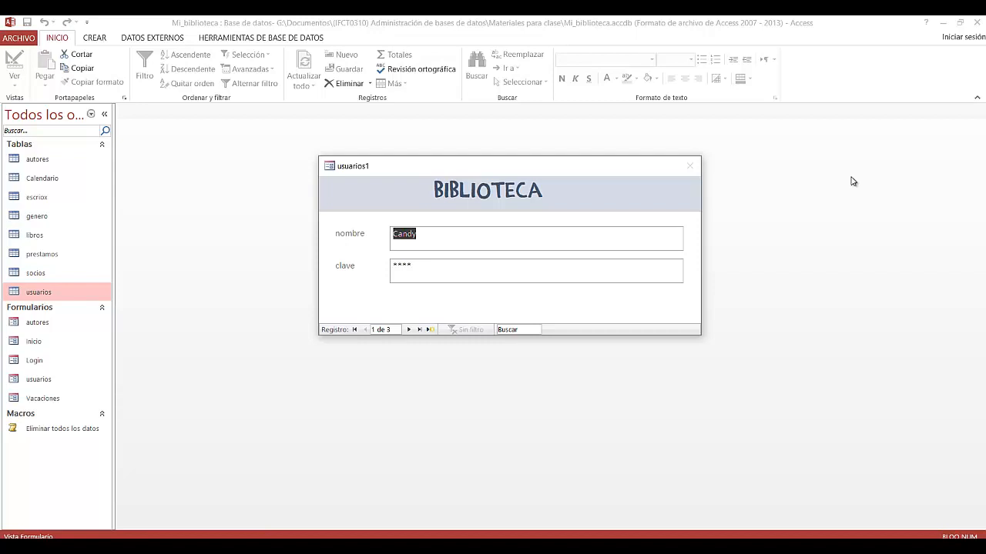
{"action": "left_click", "coordinate": [408, 329]}
{"action": "left_click", "coordinate": [408, 329]}
{"action": "left_click", "coordinate": [408, 330]}
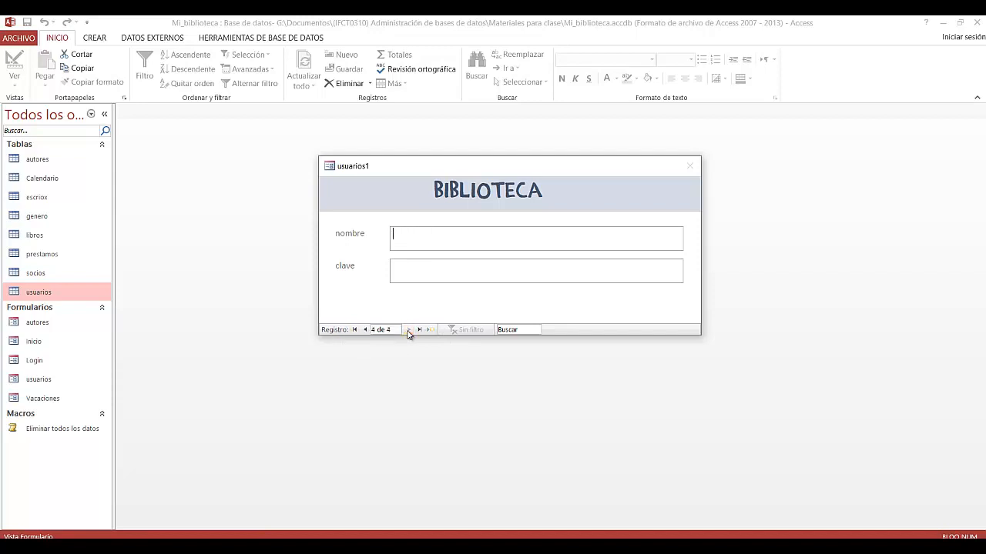
{"action": "left_click", "coordinate": [365, 329]}
{"action": "right_click", "coordinate": [403, 198]}
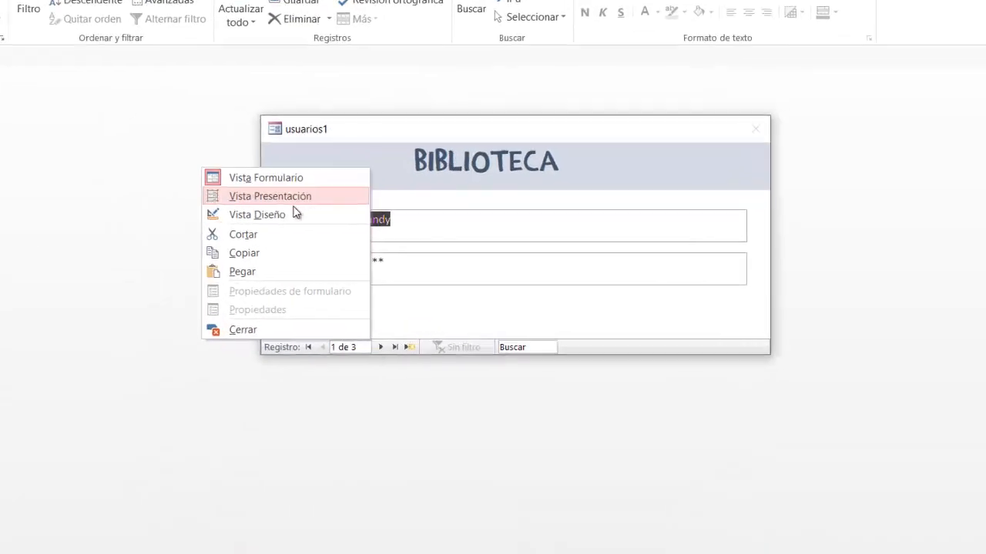
{"action": "left_click", "coordinate": [228, 207]}
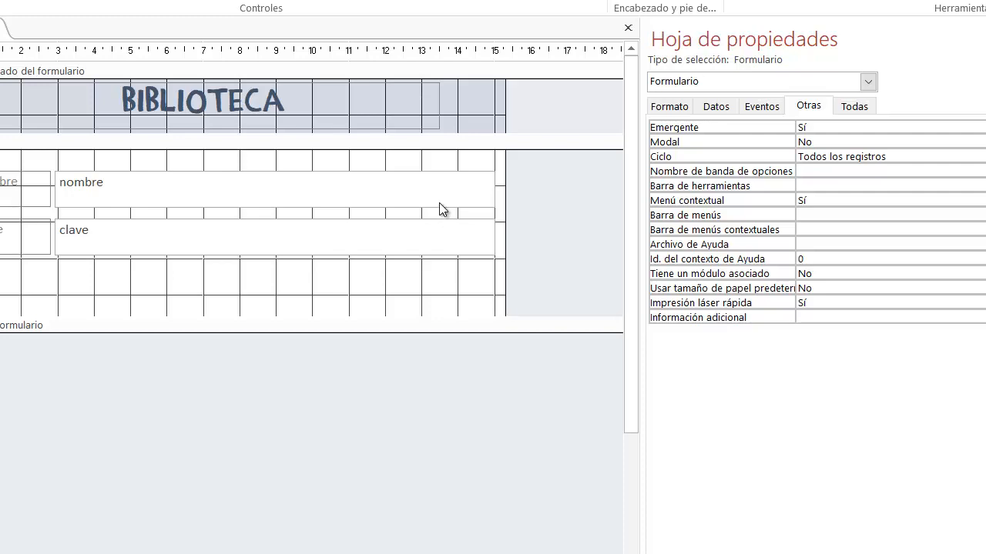
Step: Set the form's Botones de navegación property to No and check the pop-up in Form view before returning to Design view
{"action": "left_click", "coordinate": [684, 105]}
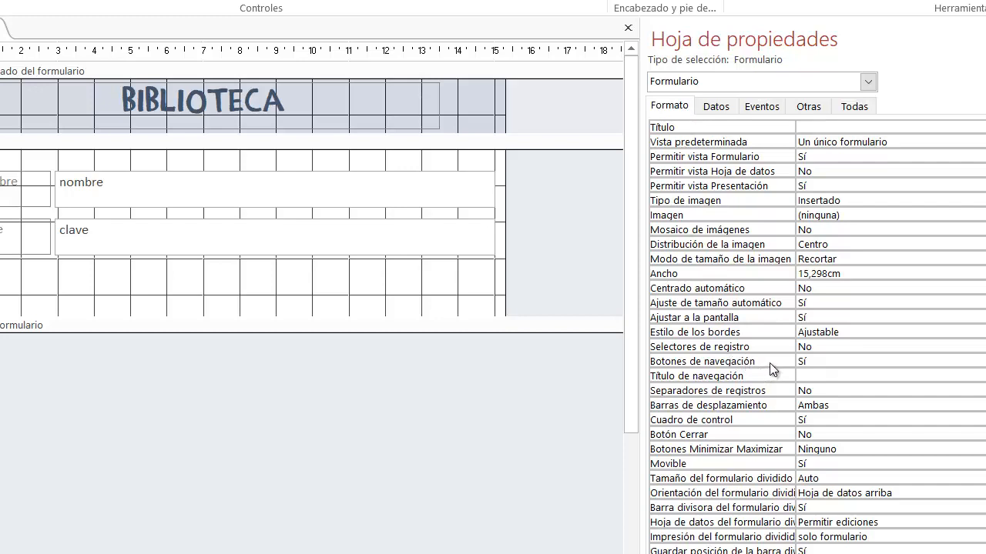
{"action": "left_click", "coordinate": [840, 361]}
{"action": "left_click", "coordinate": [985, 361]}
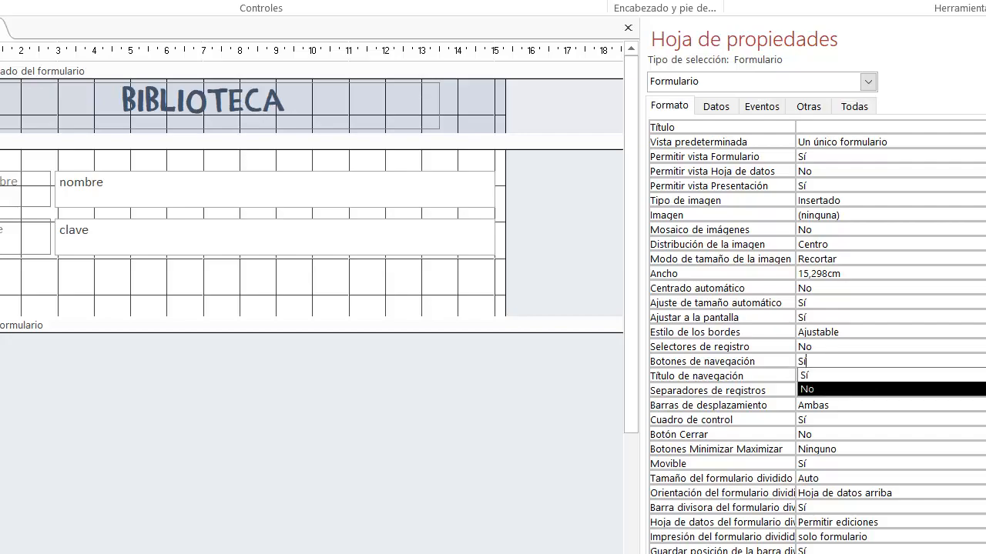
{"action": "left_click", "coordinate": [831, 390]}
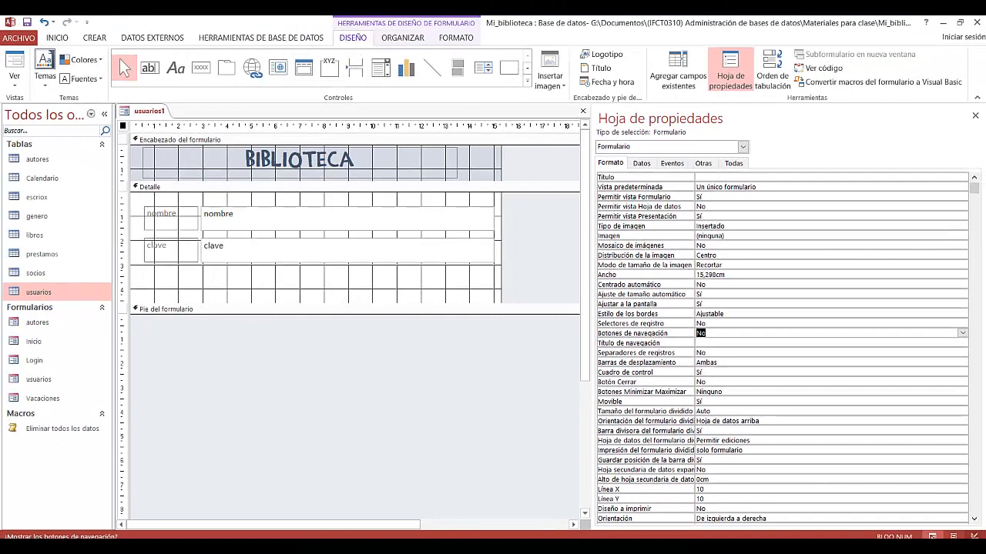
{"action": "left_click", "coordinate": [932, 536]}
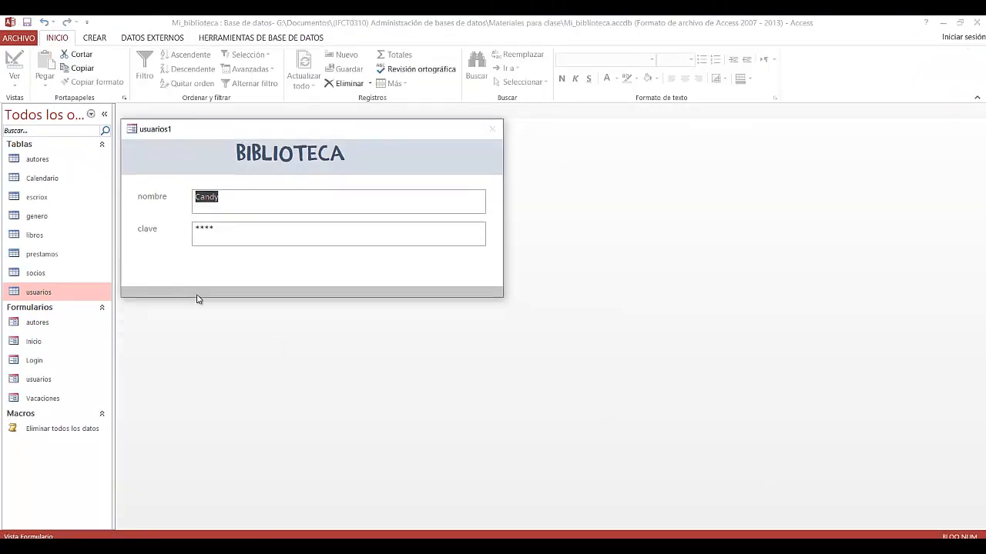
{"action": "left_click_drag", "start_coordinate": [308, 129], "coordinate": [469, 134]}
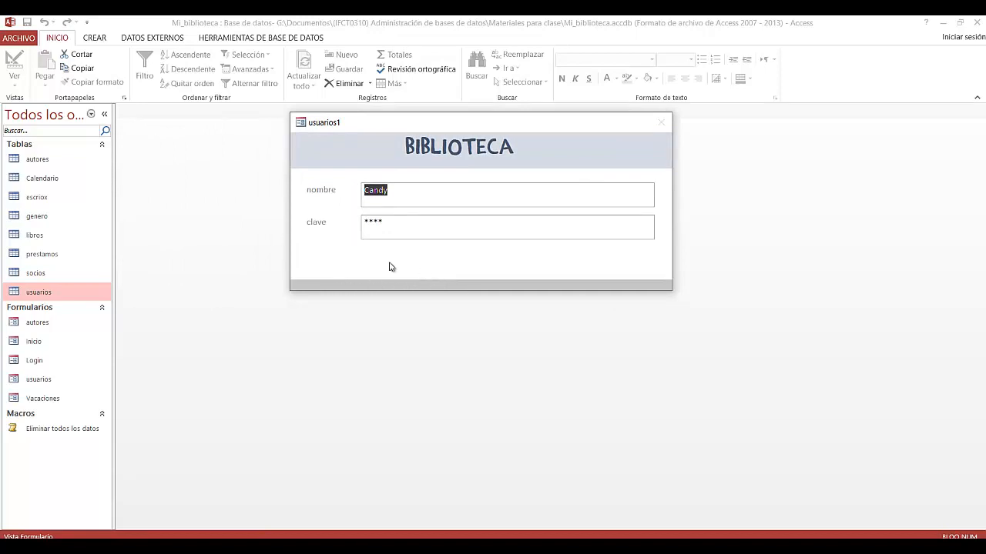
{"action": "right_click", "coordinate": [315, 246]}
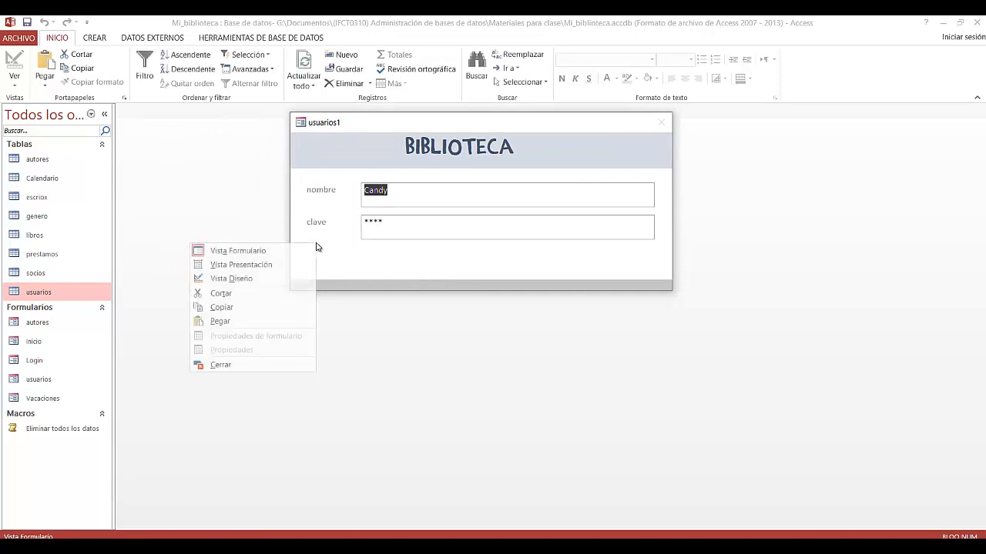
{"action": "left_click", "coordinate": [292, 279]}
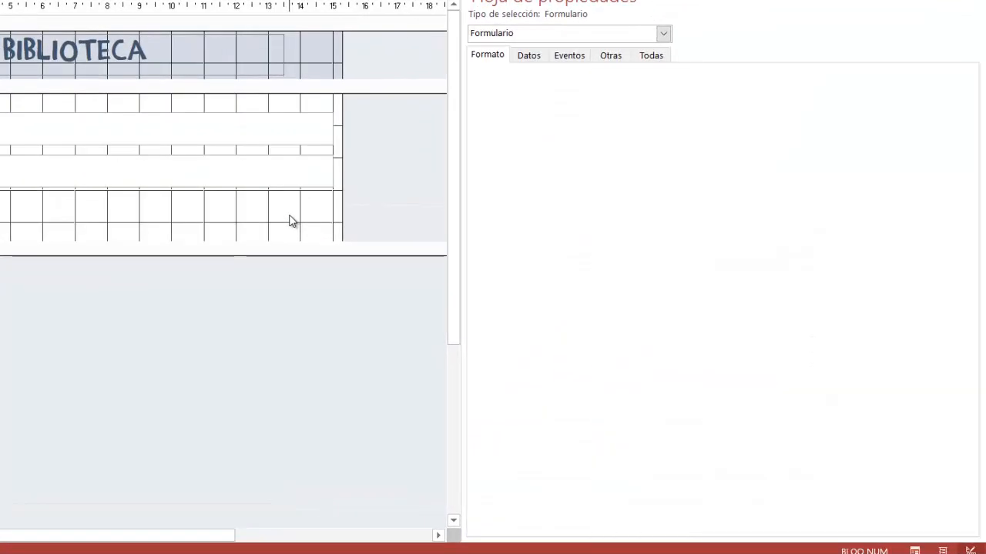
Step: Set the Detalle section's background colour to the theme blue Énfasis 5, Más oscuro 25%
{"action": "left_click", "coordinate": [291, 221]}
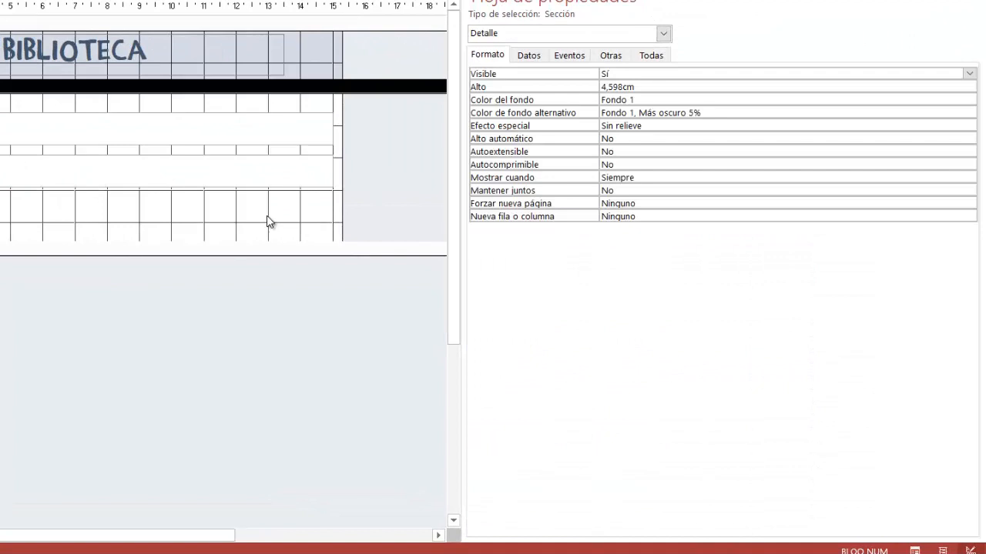
{"action": "left_click", "coordinate": [226, 217]}
{"action": "left_click", "coordinate": [720, 113]}
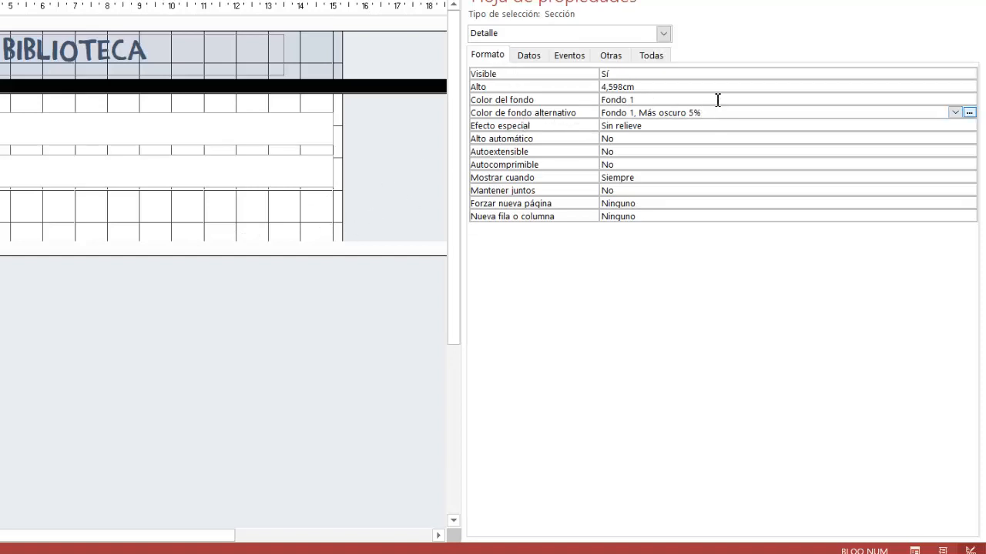
{"action": "left_click", "coordinate": [643, 99]}
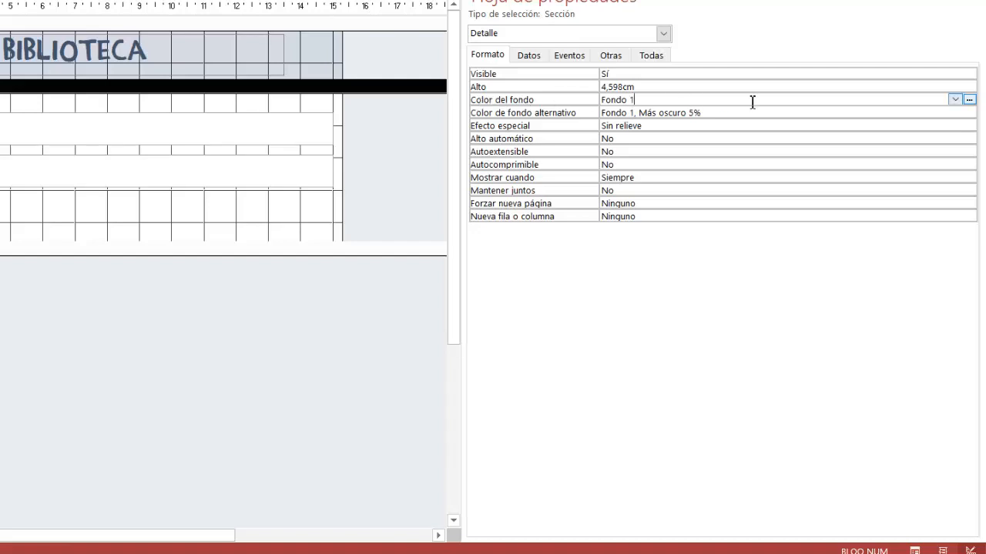
{"action": "left_click", "coordinate": [968, 99]}
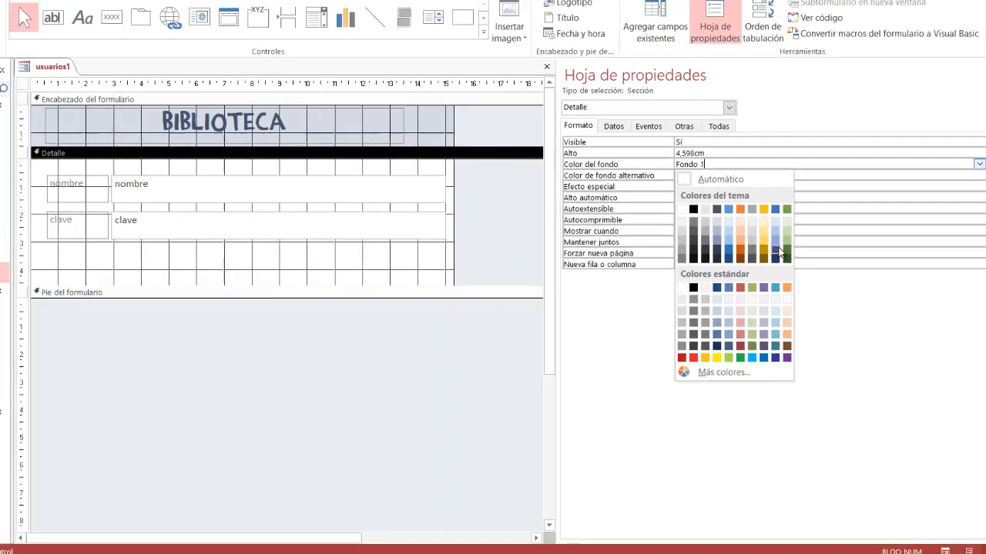
{"action": "left_click", "coordinate": [775, 249]}
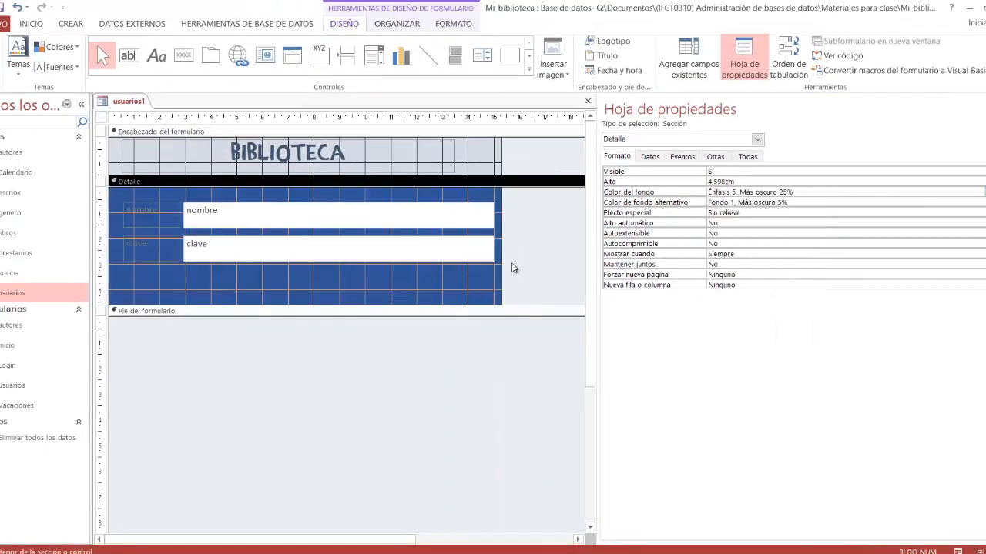
Step: Change the Detalle section's background fill to light blue #A4D5E2
{"action": "right_click", "coordinate": [364, 285]}
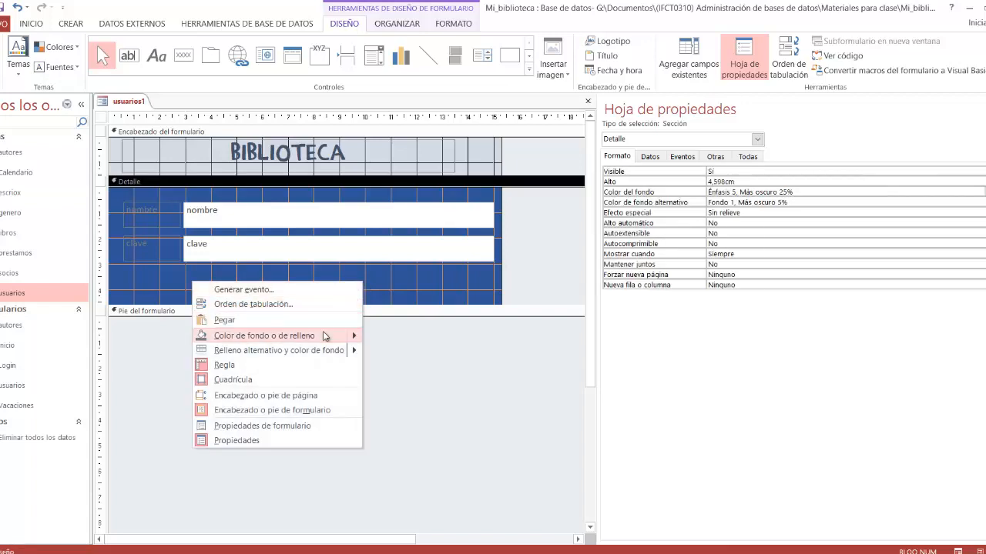
{"action": "mouse_move", "coordinate": [324, 336]}
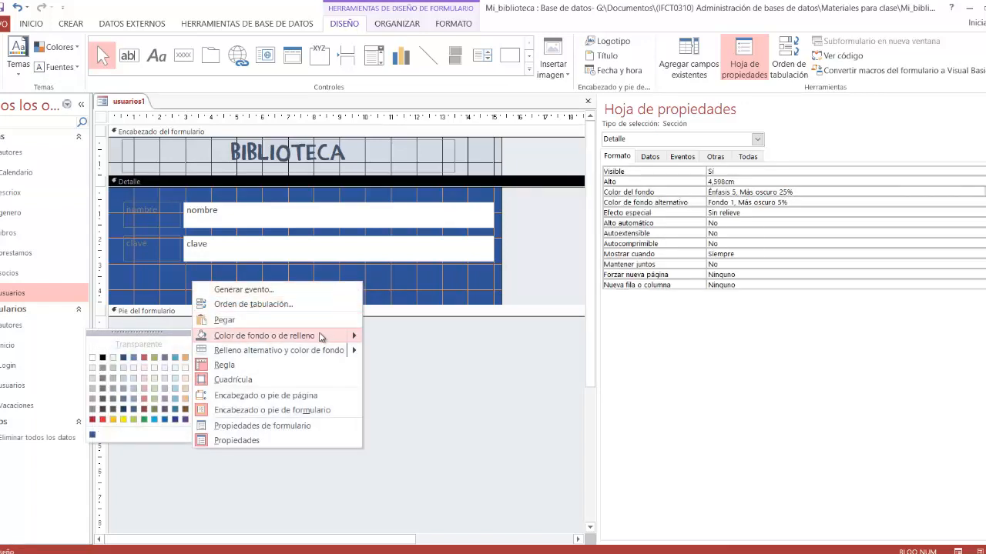
{"action": "left_click", "coordinate": [175, 391]}
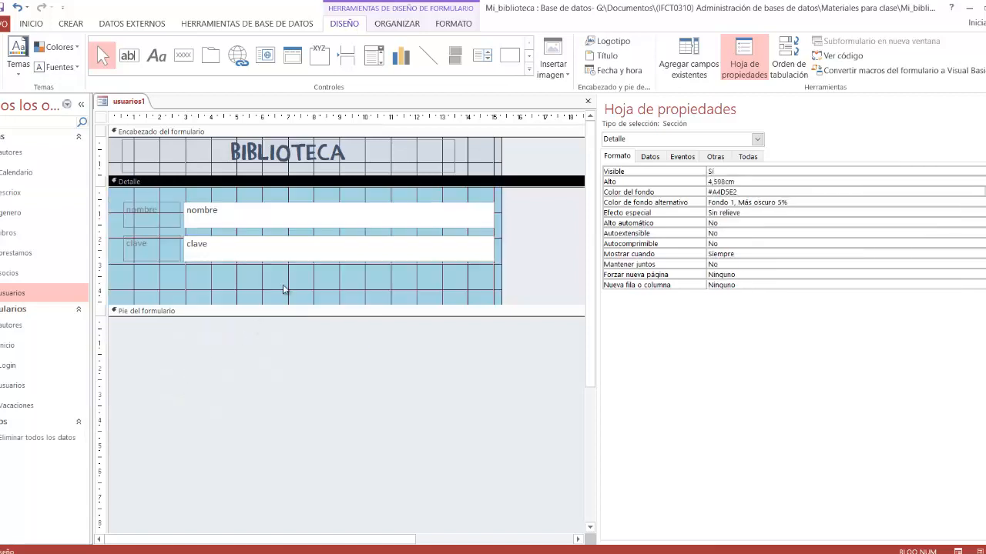
Step: Fill the background of the form header section with the standard olive green
{"action": "right_click", "coordinate": [473, 164]}
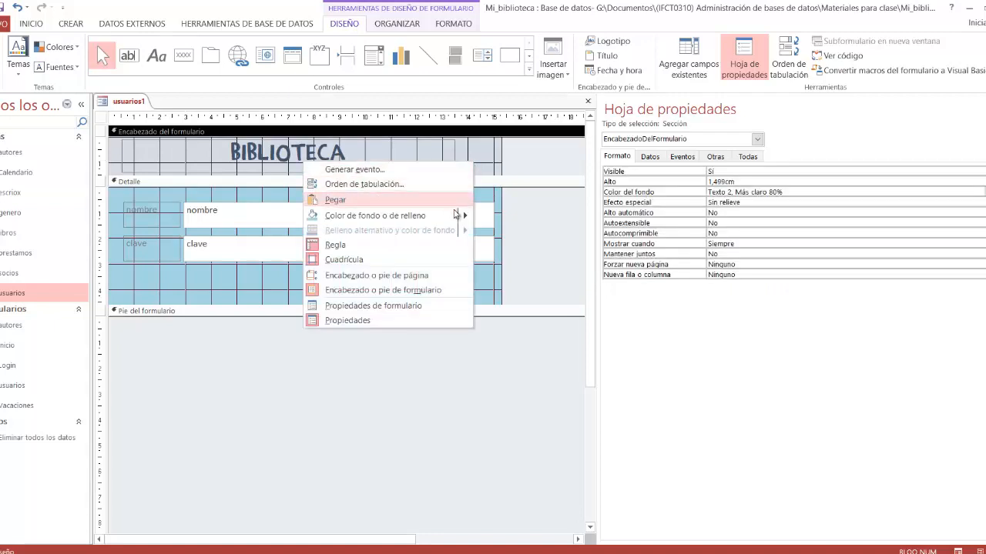
{"action": "mouse_move", "coordinate": [457, 216]}
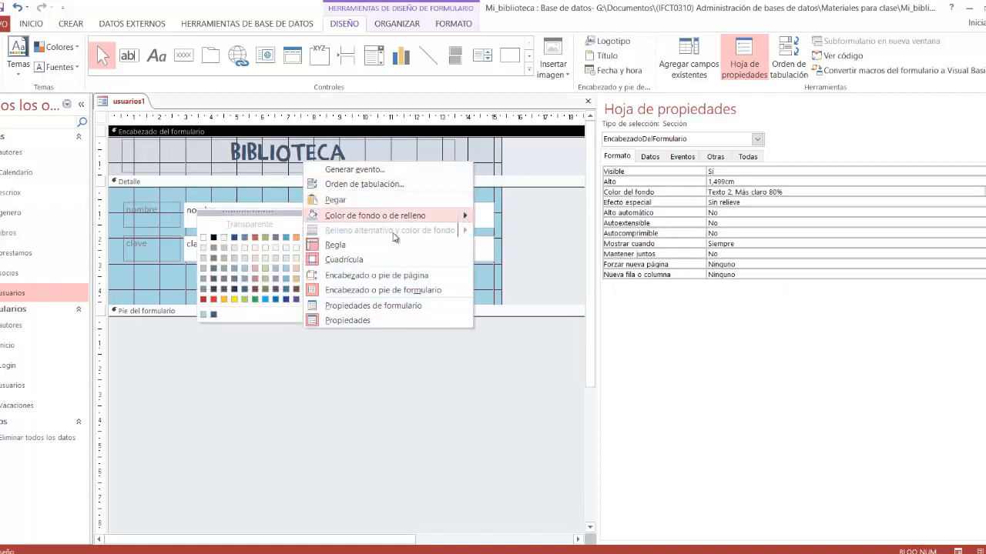
{"action": "left_click", "coordinate": [264, 238]}
{"action": "left_click", "coordinate": [381, 303]}
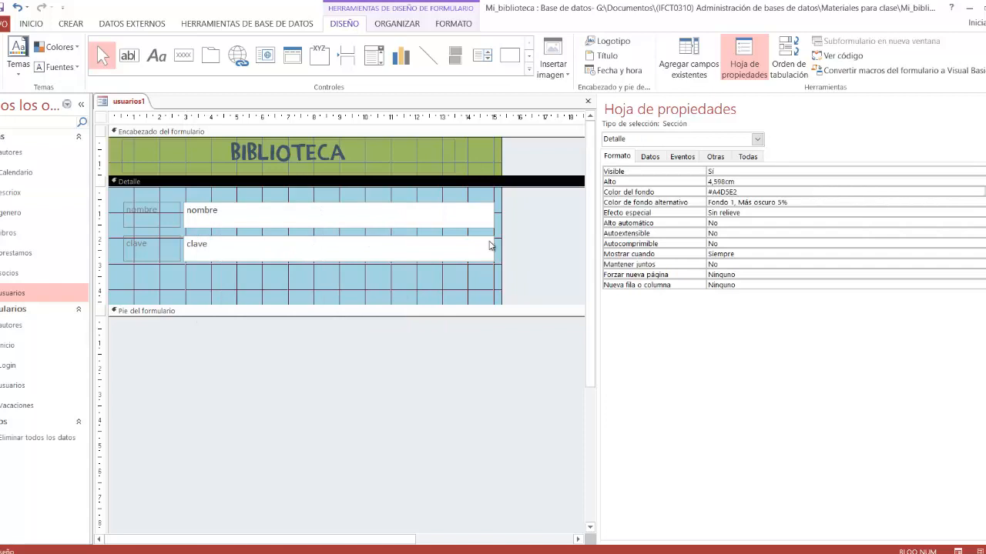
Step: Change the font colour of the BIBLIOTECA title label in the form header to the darkest theme green
{"action": "left_click", "coordinate": [318, 163]}
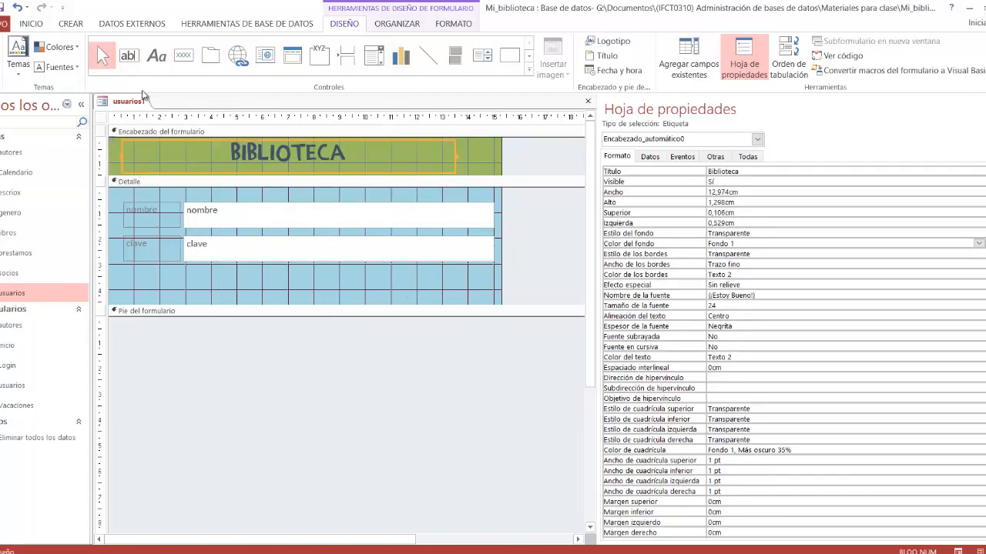
{"action": "left_click", "coordinate": [467, 24]}
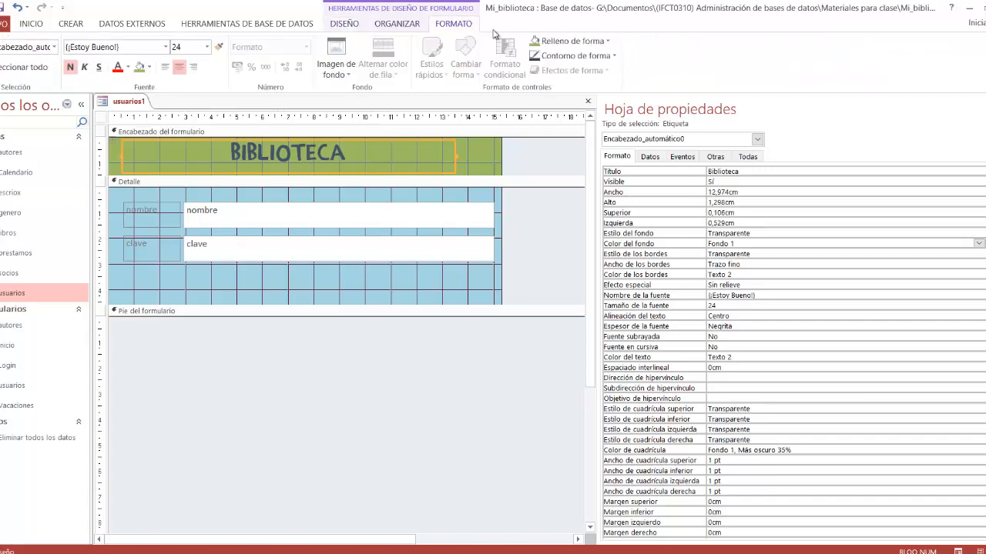
{"action": "left_click", "coordinate": [128, 68]}
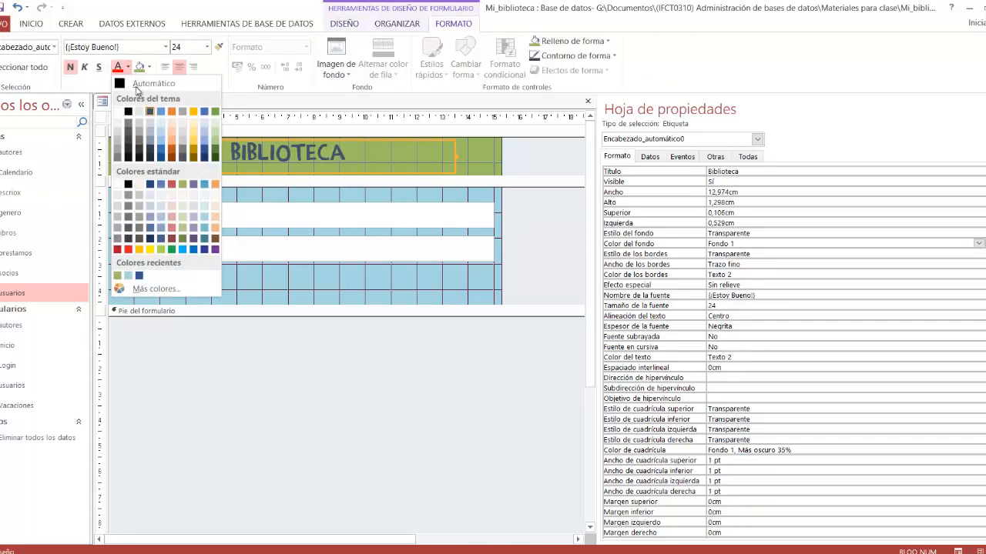
{"action": "left_click", "coordinate": [215, 158]}
{"action": "left_click", "coordinate": [229, 291]}
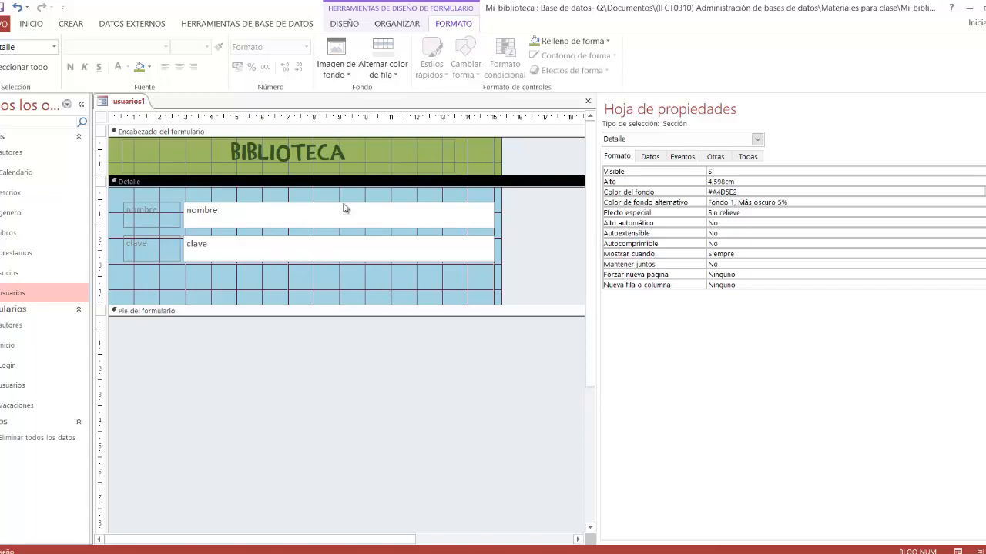
Step: Narrow the nombre and clave text boxes to about 10 cm wide and shift both fields with their labels towards the middle of the Detalle section
{"action": "left_click", "coordinate": [468, 218]}
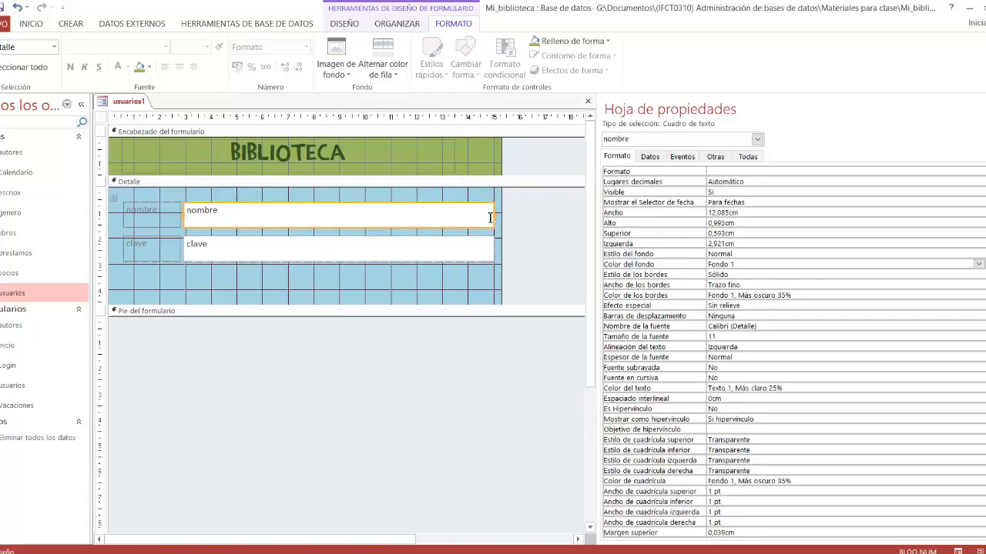
{"action": "left_click_drag", "start_coordinate": [493, 213], "coordinate": [443, 213]}
{"action": "left_click", "coordinate": [369, 278]}
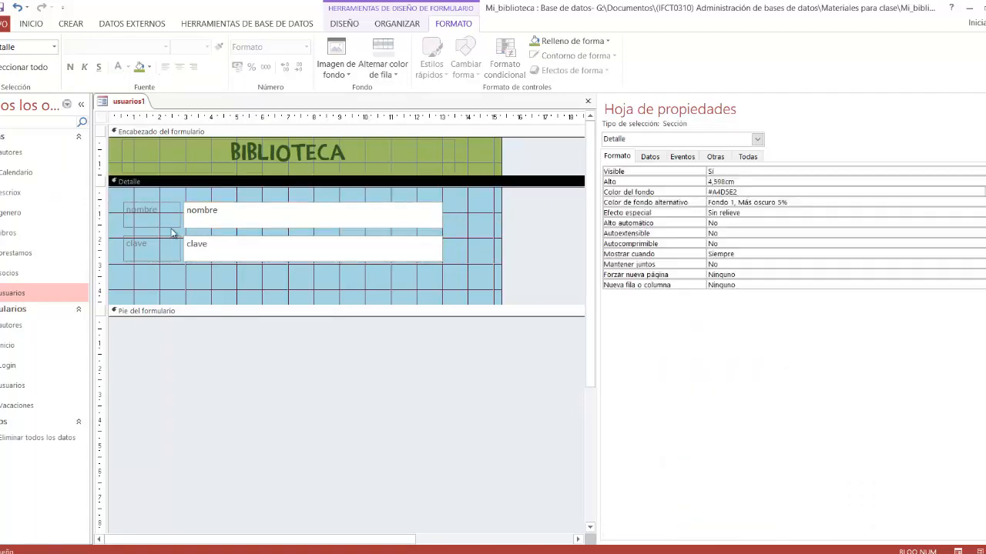
{"action": "left_click_drag", "start_coordinate": [116, 194], "coordinate": [310, 261]}
{"action": "left_click", "coordinate": [286, 279]}
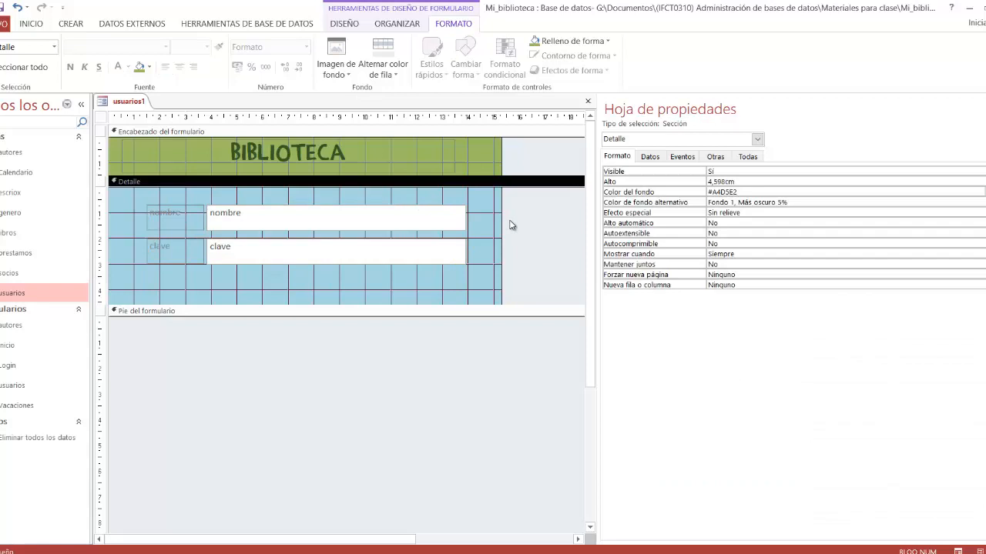
{"action": "left_click", "coordinate": [488, 241]}
Step: Add a command button about 2.6 by 0.8 cm without the wizard, placed below the clave text box near its right end
{"action": "left_click", "coordinate": [345, 25]}
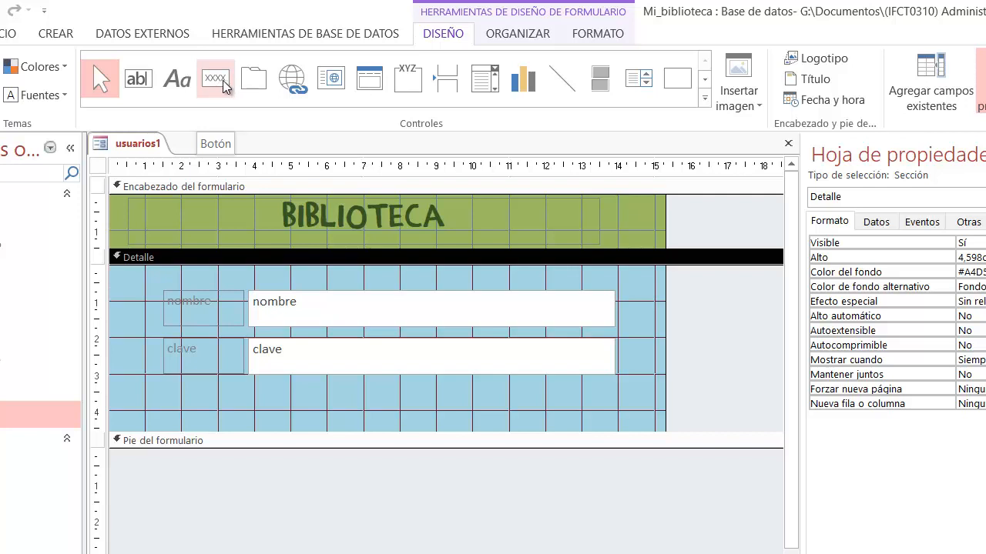
{"action": "left_click", "coordinate": [217, 82]}
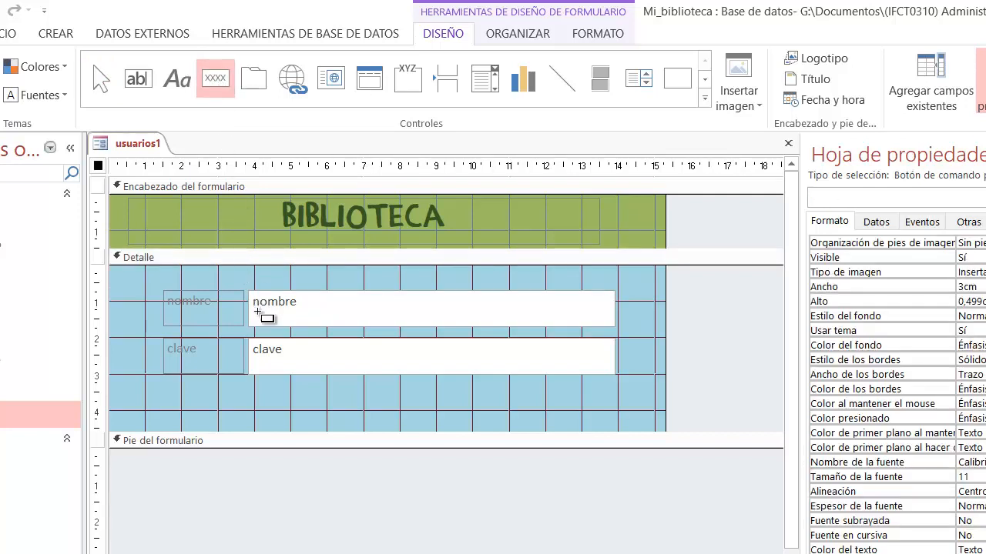
{"action": "left_click", "coordinate": [480, 395]}
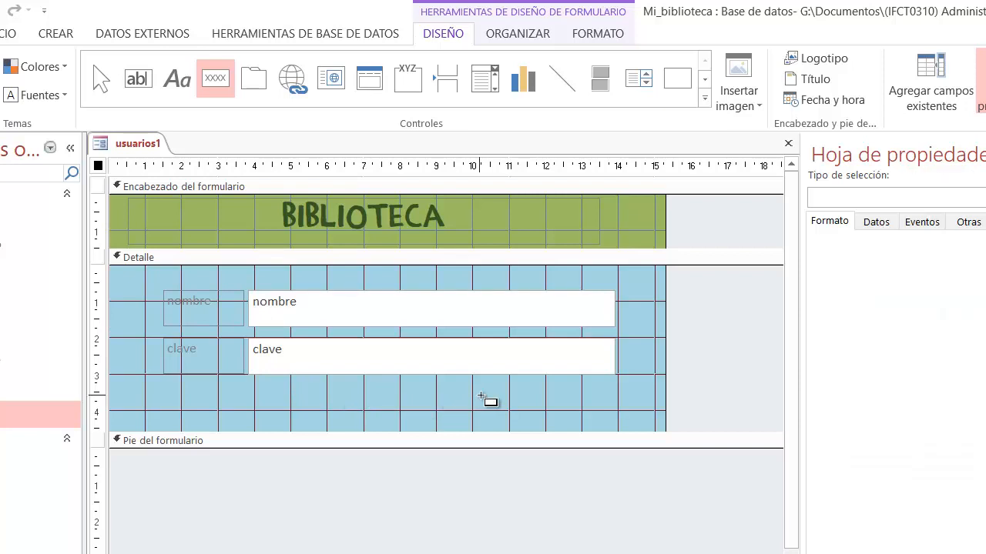
{"action": "left_click_drag", "start_coordinate": [480, 395], "coordinate": [574, 425]}
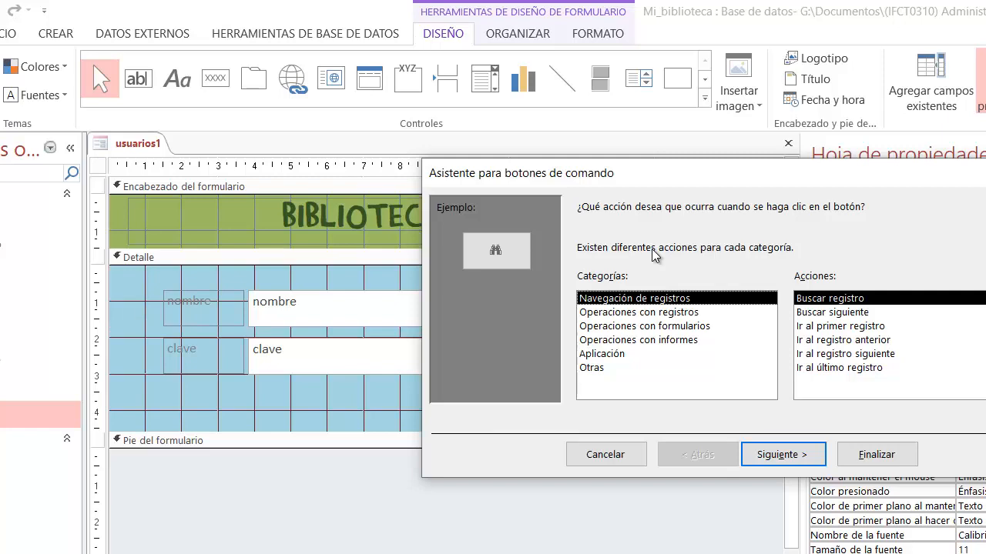
{"action": "left_click", "coordinate": [610, 461]}
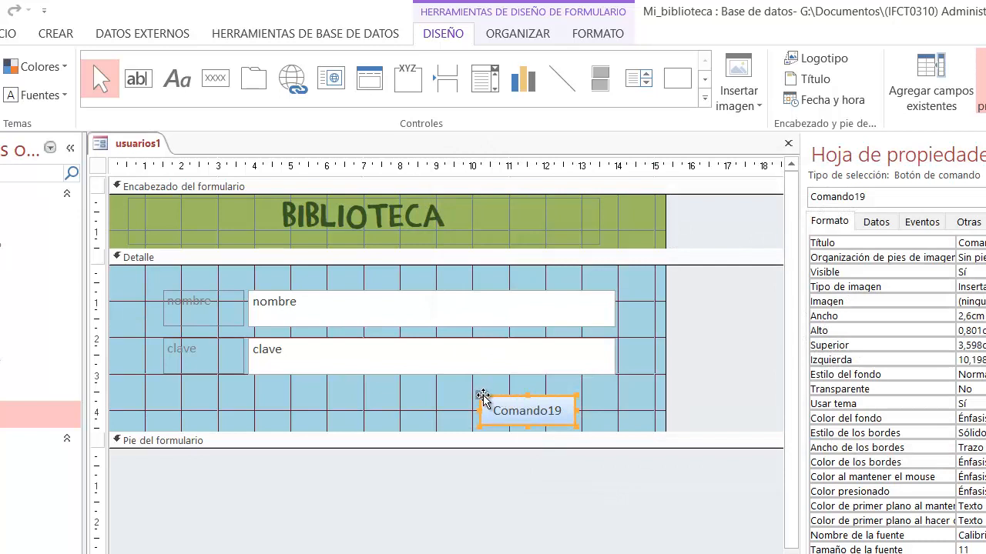
{"action": "left_click_drag", "start_coordinate": [482, 401], "coordinate": [520, 395]}
{"action": "left_click_drag", "start_coordinate": [524, 394], "coordinate": [522, 398]}
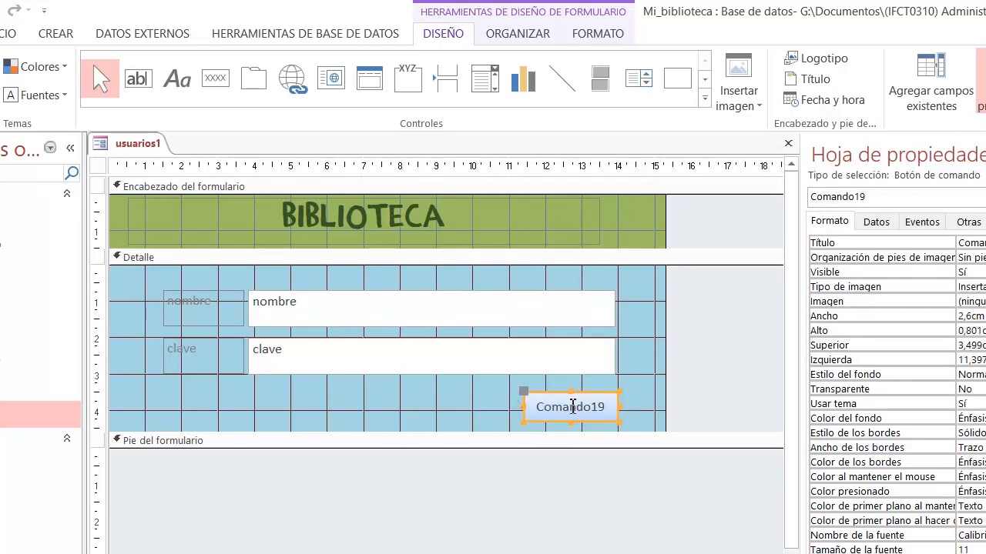
Step: Change the new command button's caption to Entrar
{"action": "left_click", "coordinate": [544, 408]}
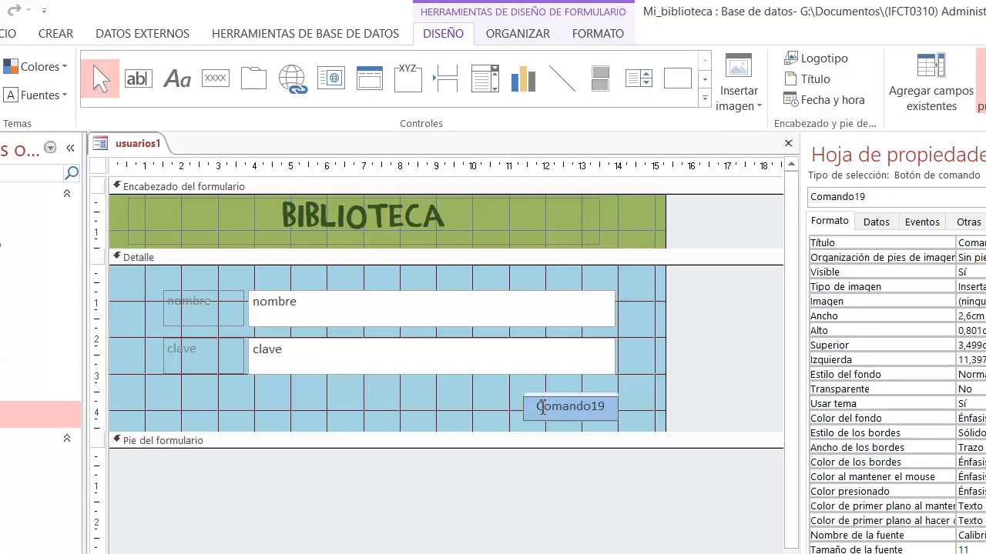
{"action": "left_click_drag", "start_coordinate": [537, 407], "coordinate": [609, 410]}
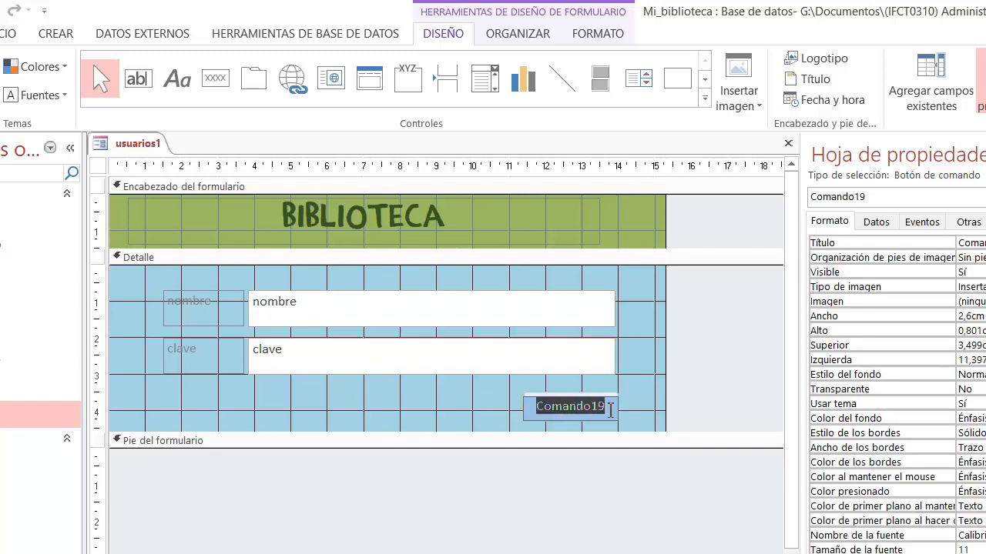
{"action": "type", "text": "Entrar"}
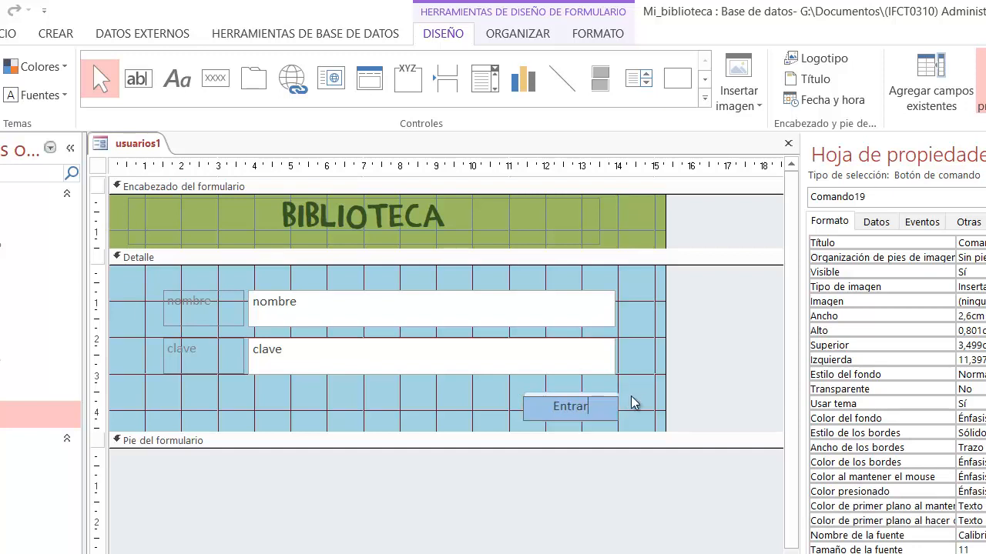
{"action": "left_click", "coordinate": [640, 401]}
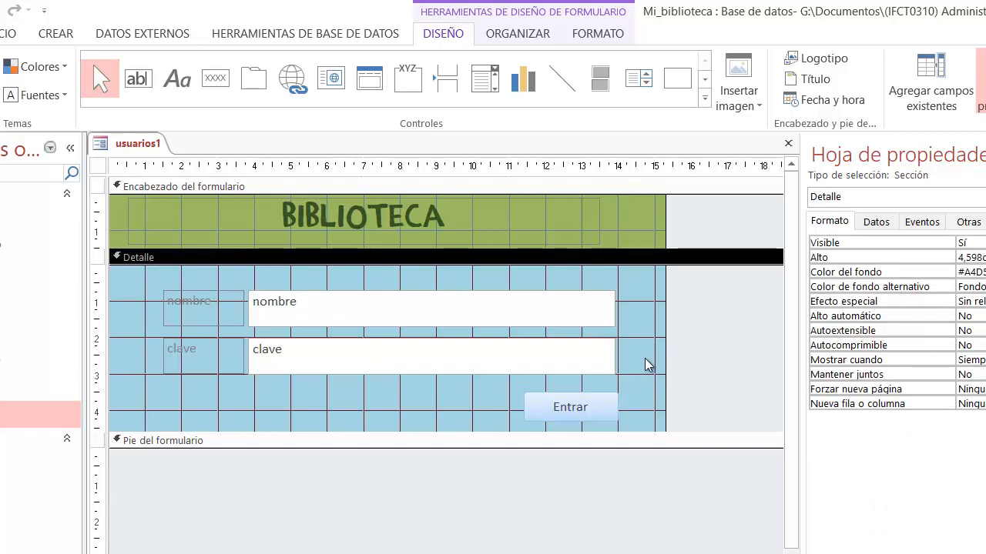
{"action": "left_click", "coordinate": [645, 365]}
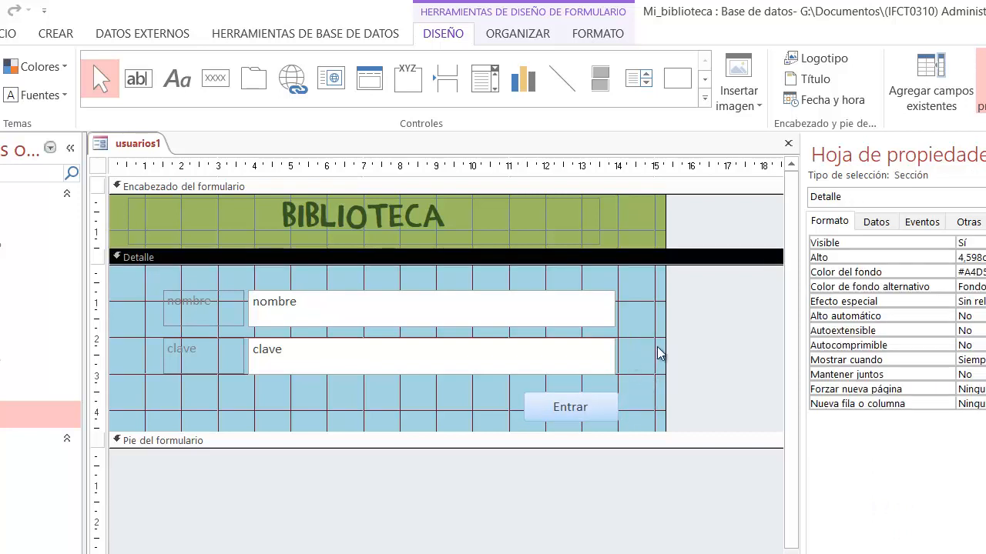
Step: Apply the green quick style from the last row of the gallery to the Entrar button
{"action": "left_click", "coordinate": [602, 416]}
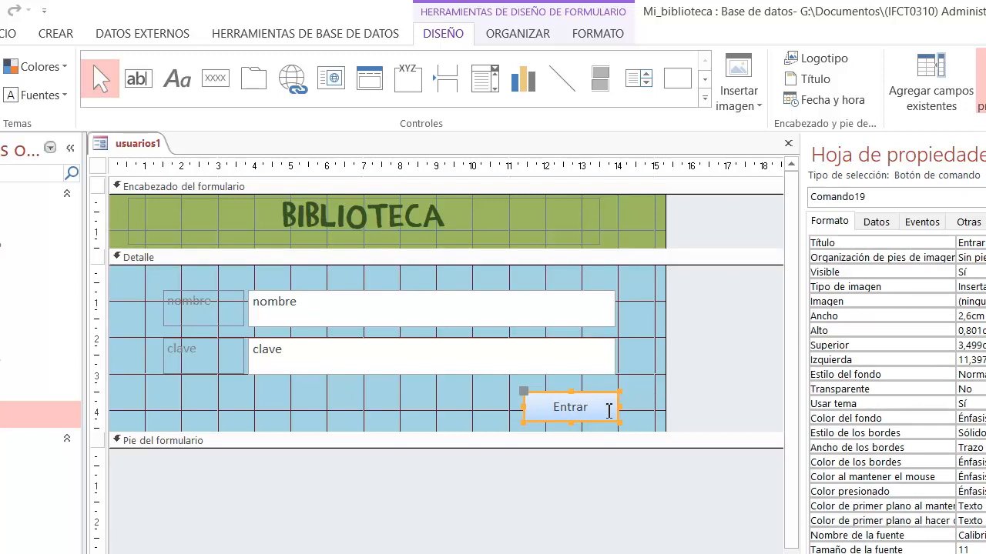
{"action": "left_click", "coordinate": [597, 34]}
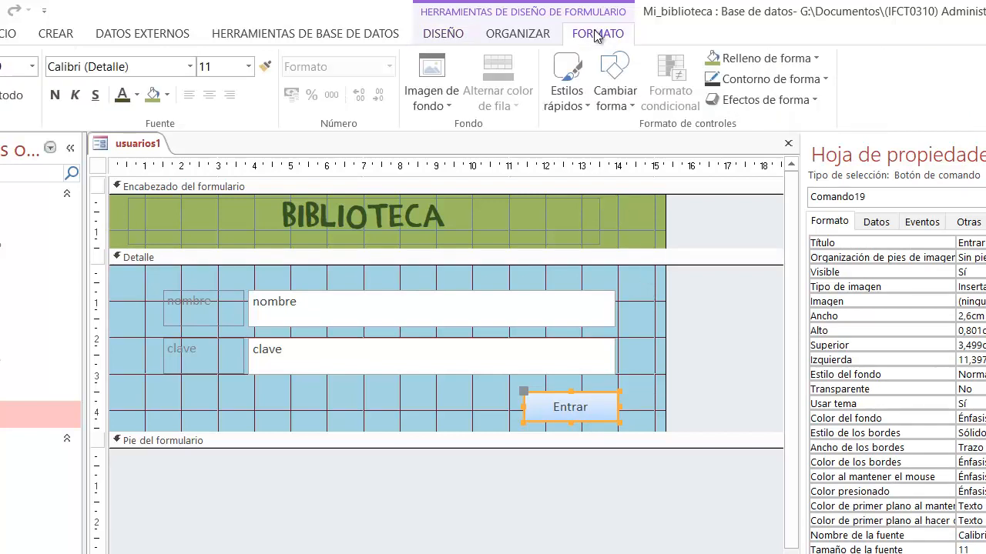
{"action": "left_click", "coordinate": [570, 105]}
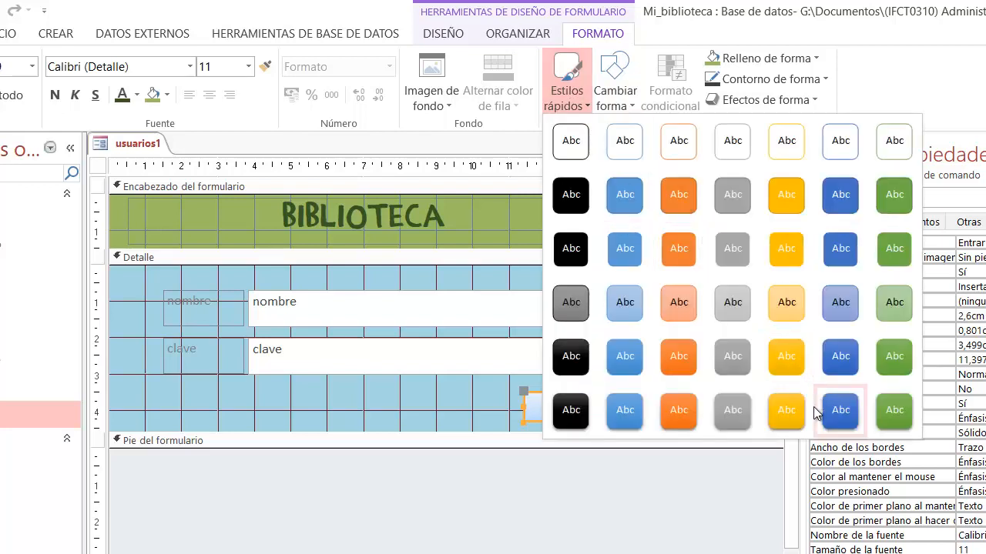
{"action": "left_click", "coordinate": [890, 412]}
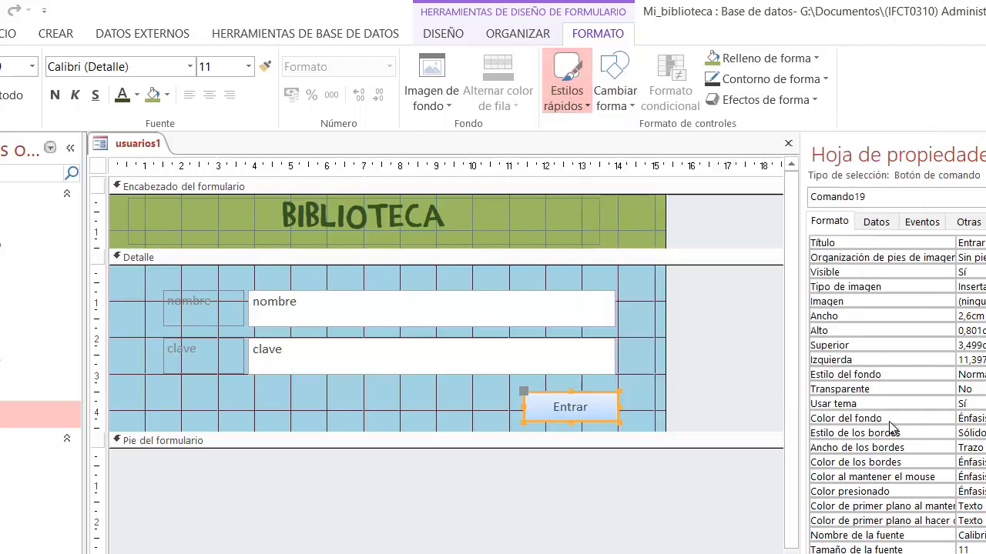
{"action": "left_click", "coordinate": [420, 388]}
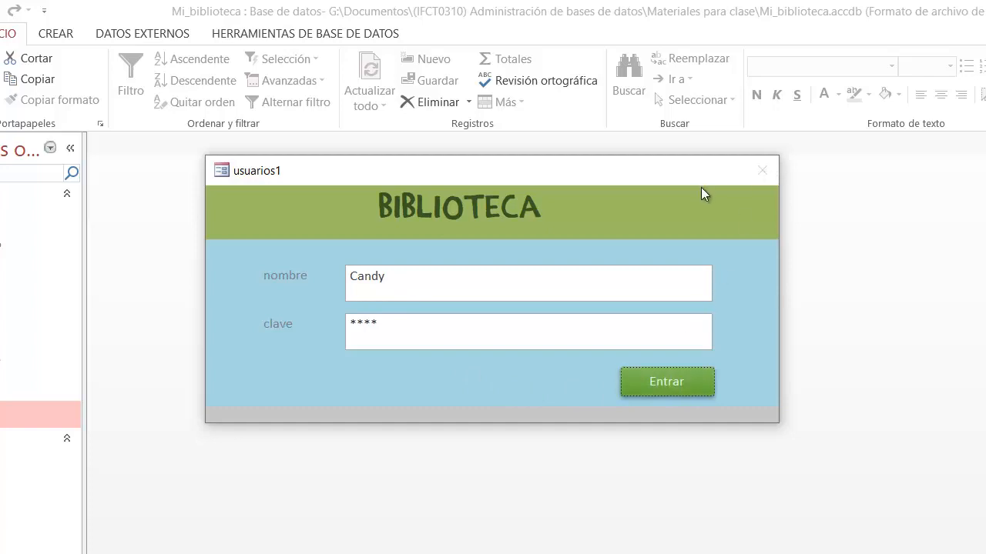
Step: Return the form to Vista Diseño and delete the nombre and clave text boxes together with their labels
{"action": "right_click", "coordinate": [585, 206]}
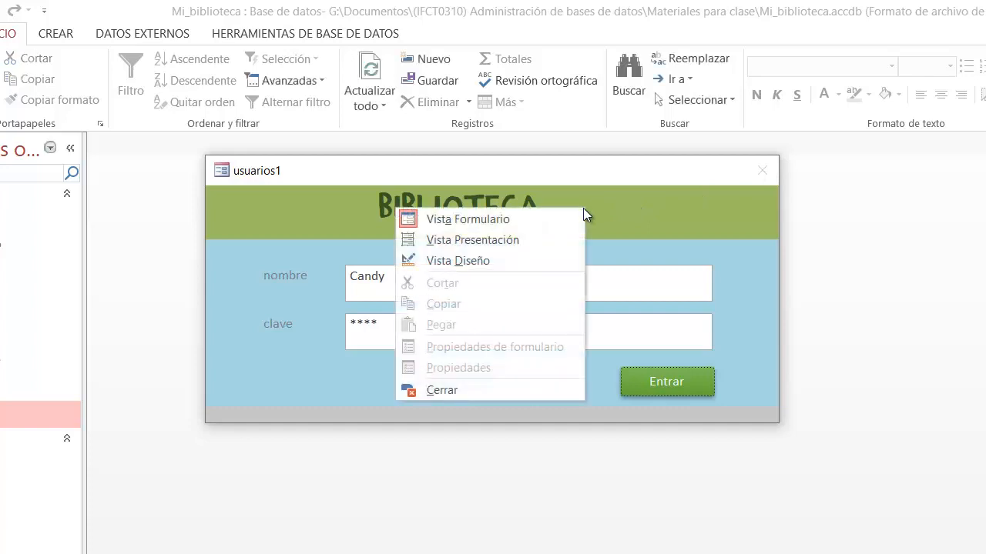
{"action": "left_click", "coordinate": [507, 262]}
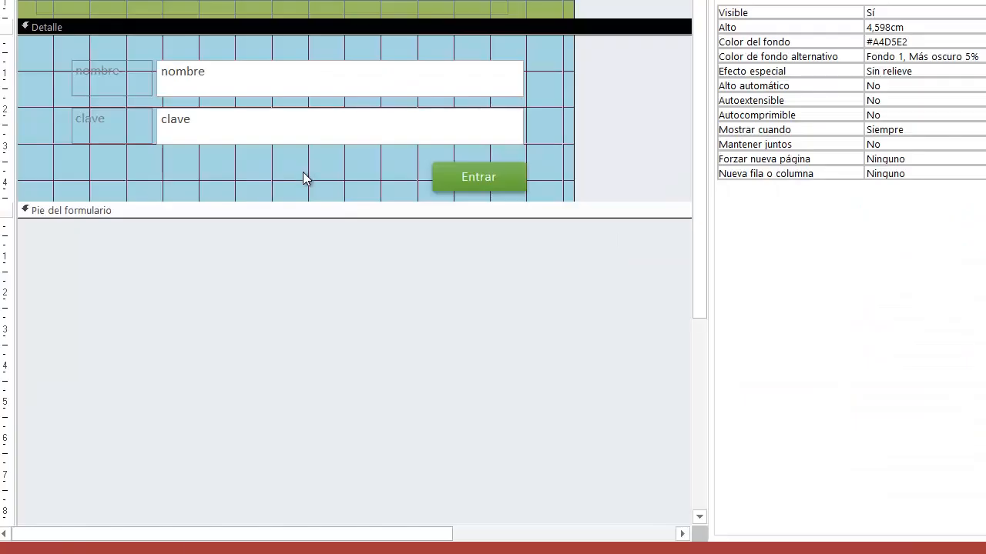
{"action": "left_click_drag", "start_coordinate": [303, 172], "coordinate": [61, 50]}
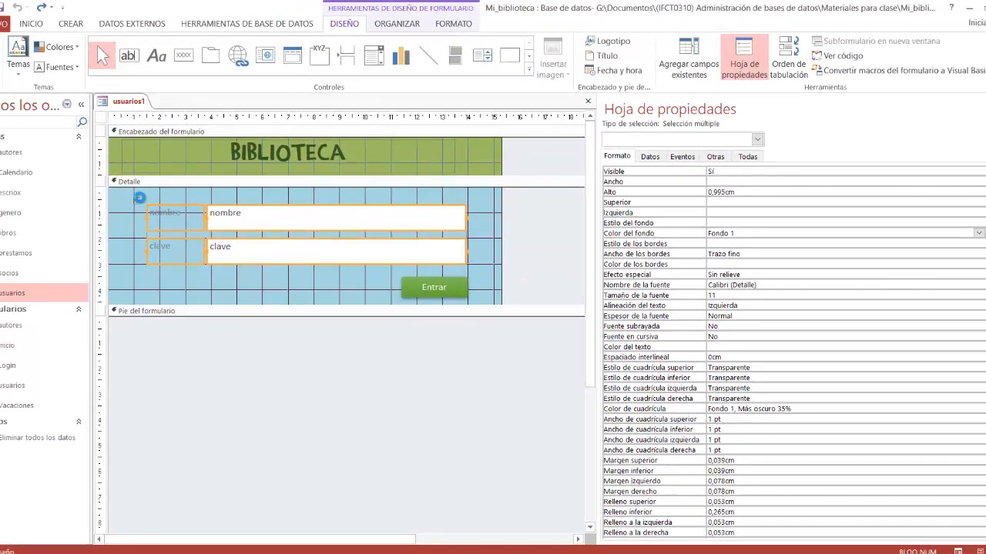
{"action": "key", "text": "Delete"}
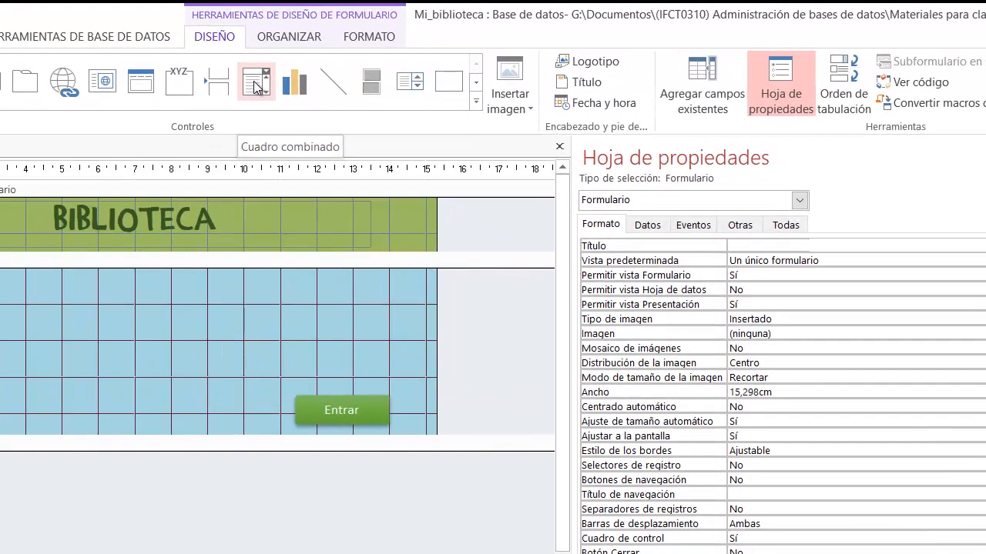
Step: Draw a combo box about 7.3 by 1 cm in the upper part of the Detalle section, skipping its wizard
{"action": "left_click", "coordinate": [257, 83]}
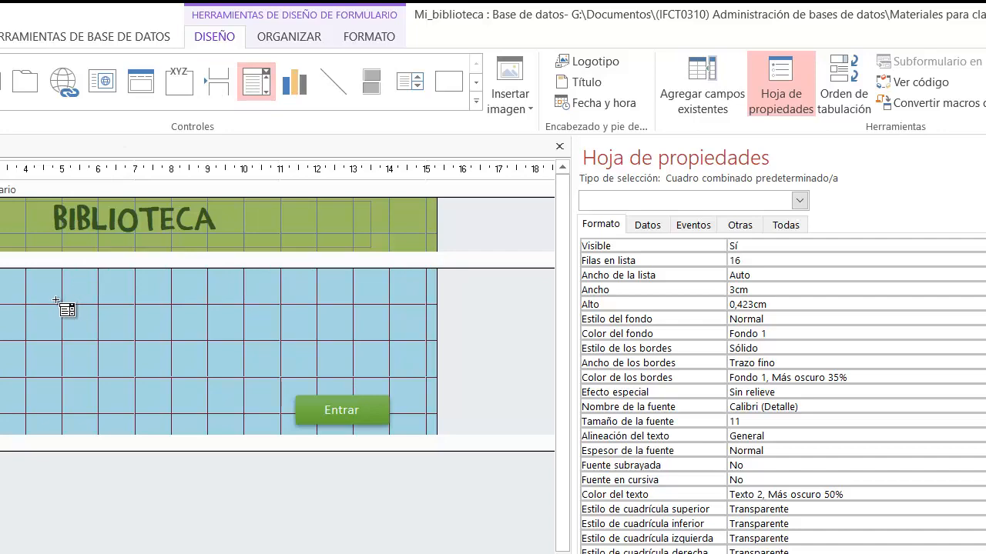
{"action": "left_click_drag", "start_coordinate": [47, 296], "coordinate": [312, 331]}
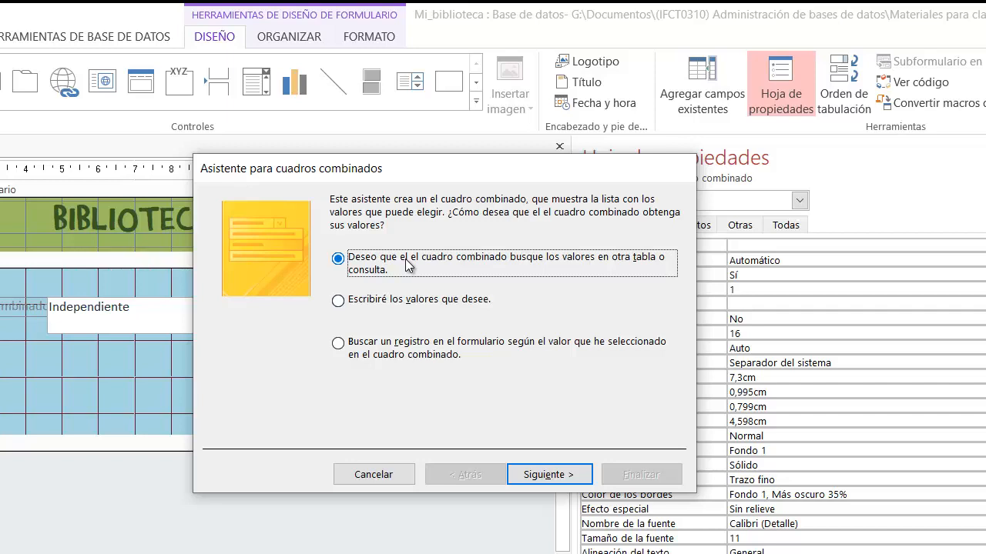
{"action": "left_click", "coordinate": [371, 478]}
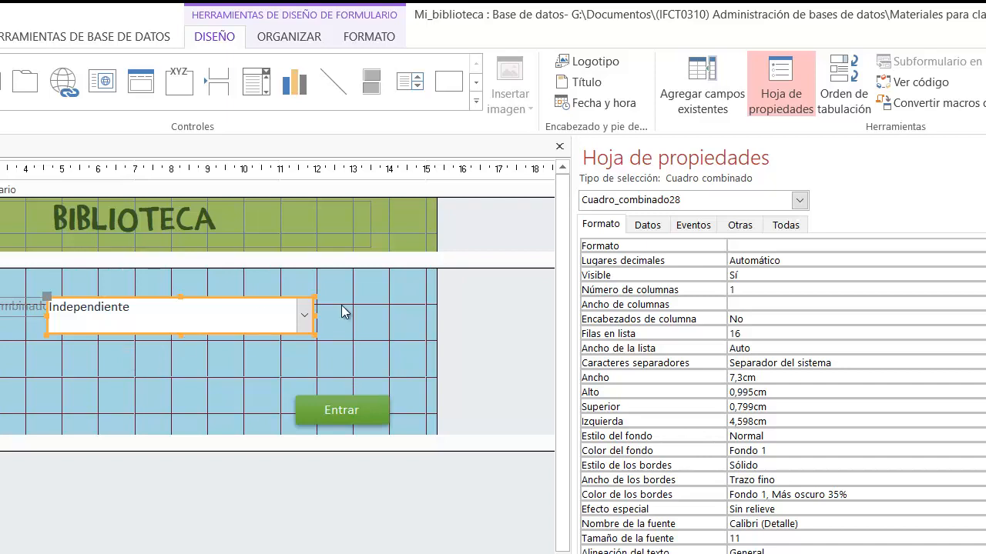
Step: Open the query builder for the combo box's Origen de la fila property and add the usuarios table
{"action": "left_click", "coordinate": [648, 224]}
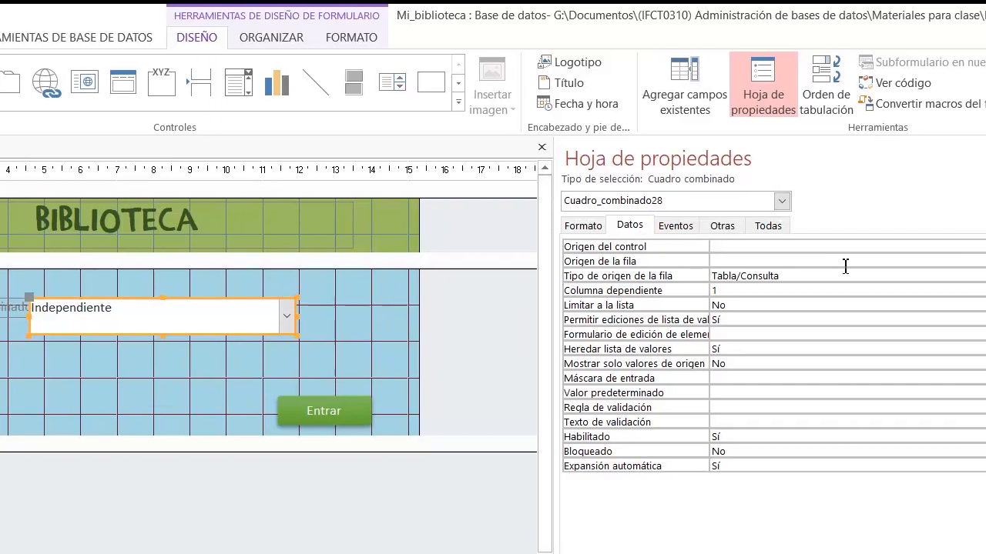
{"action": "left_click", "coordinate": [862, 263]}
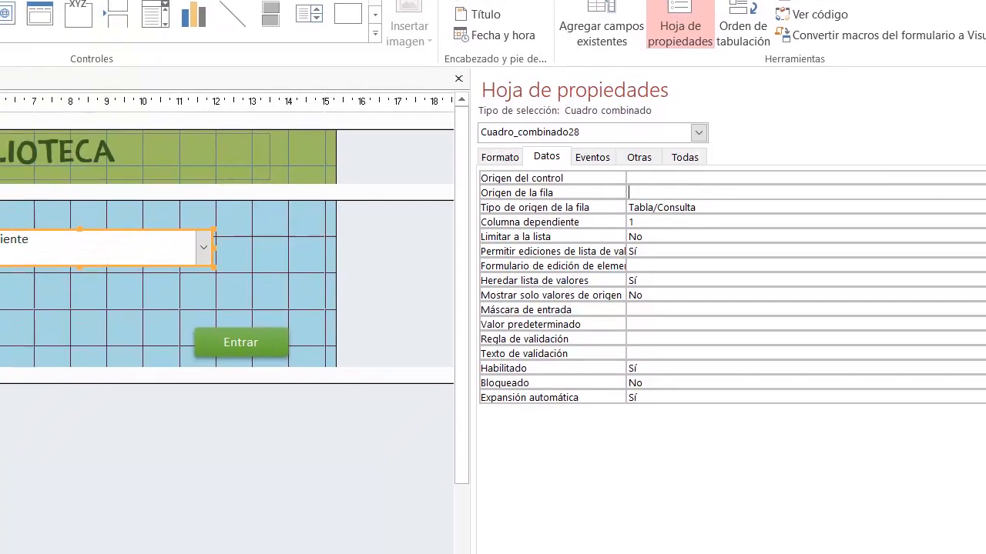
{"action": "left_click", "coordinate": [971, 264]}
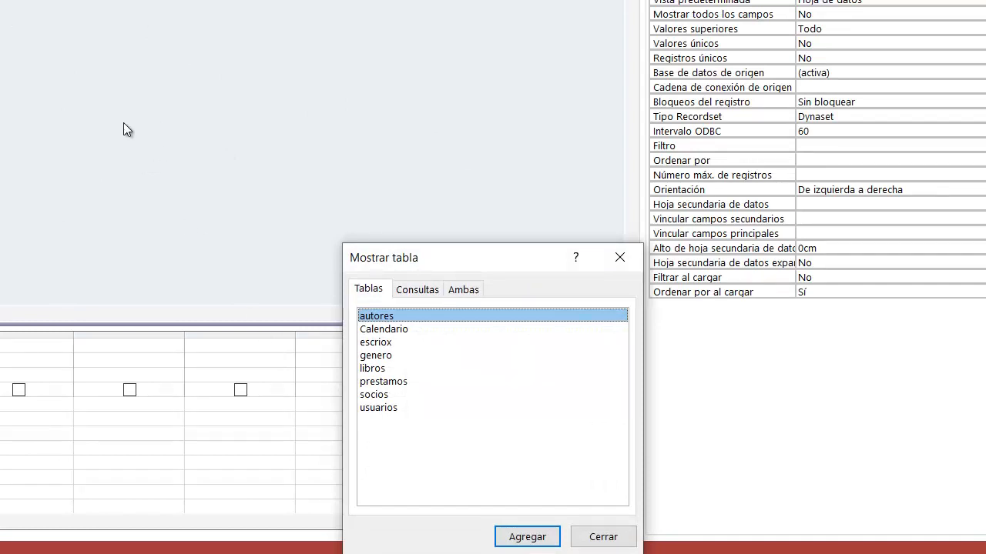
{"action": "left_click", "coordinate": [397, 408]}
{"action": "left_click", "coordinate": [527, 537]}
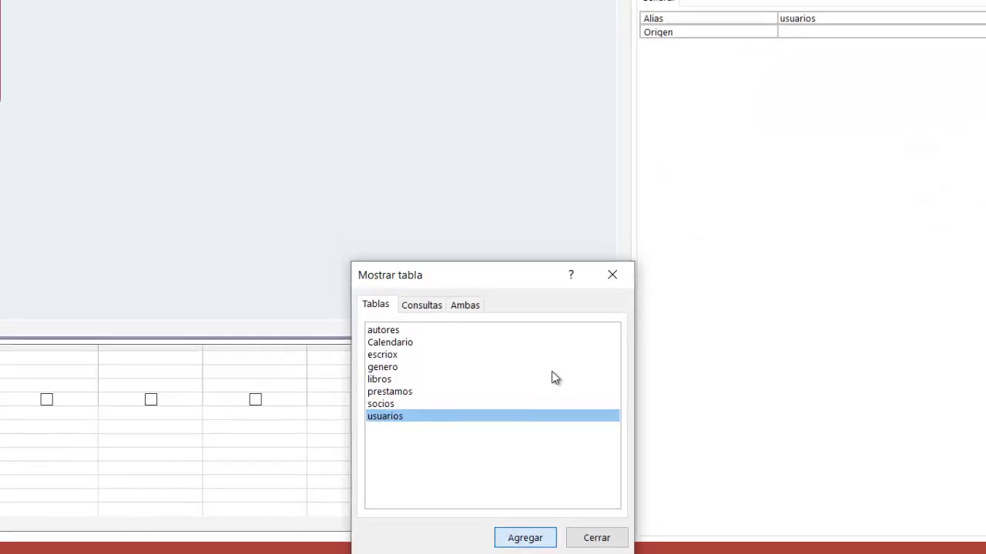
{"action": "left_click", "coordinate": [620, 257]}
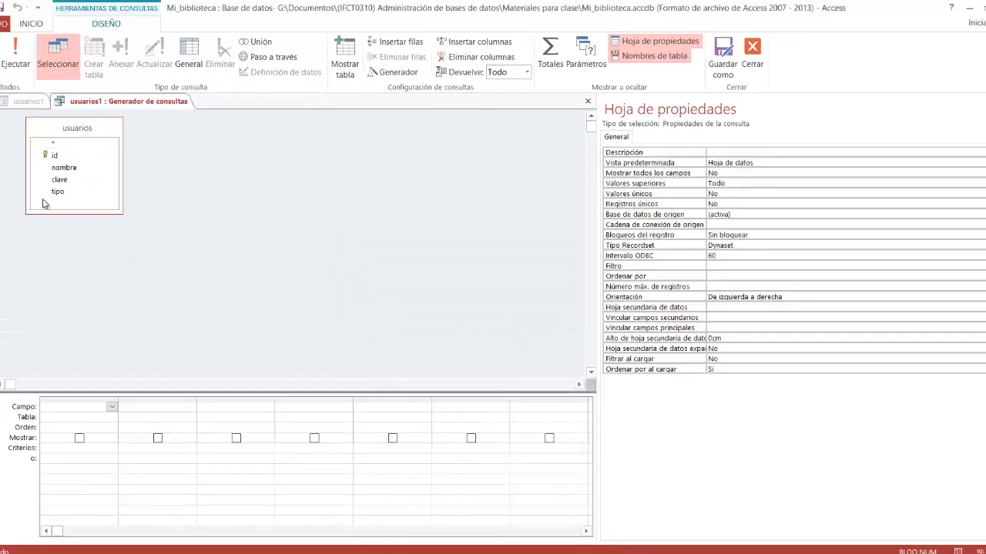
Step: Add the nombre field to the query with Ascendente order, close the query builder and save it to the property
{"action": "double_click", "coordinate": [74, 168]}
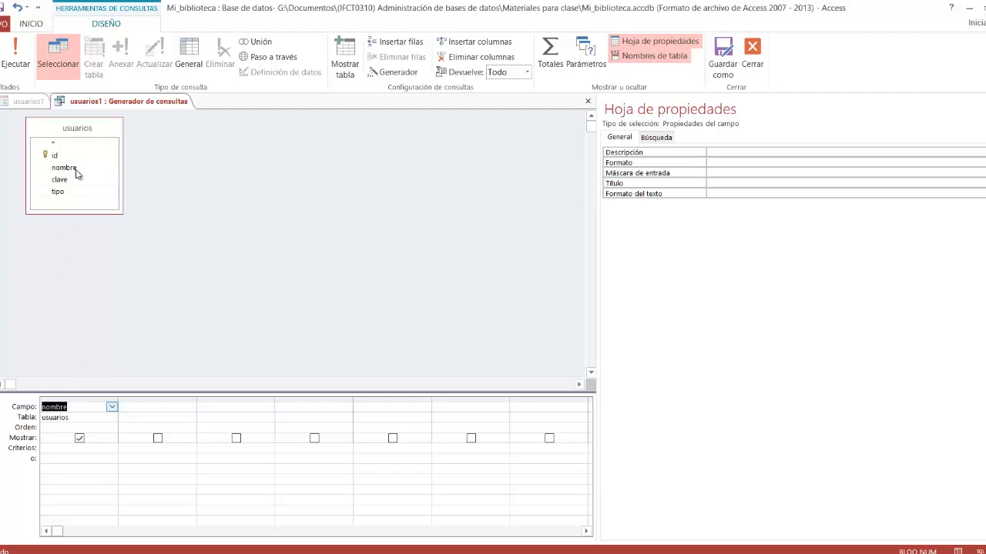
{"action": "left_click", "coordinate": [64, 427]}
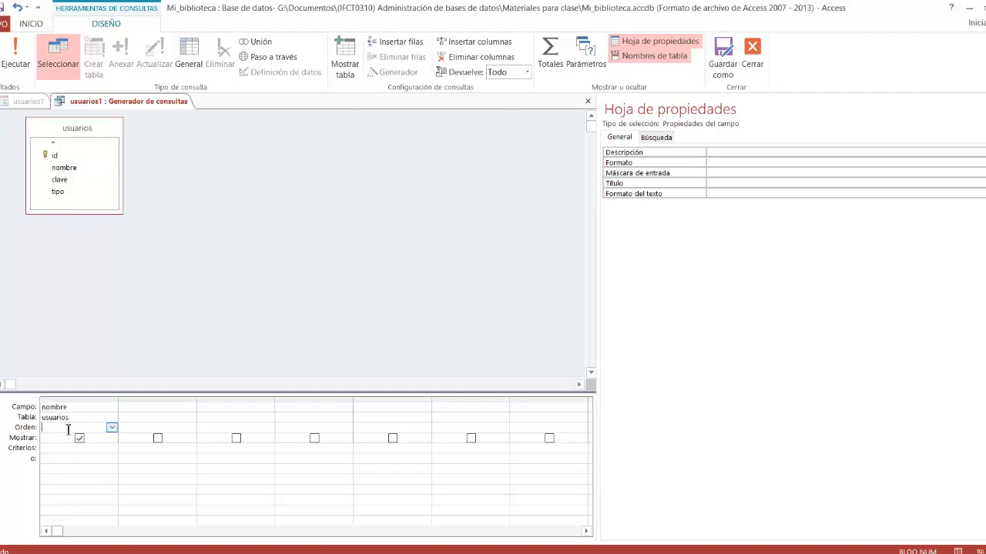
{"action": "left_click", "coordinate": [113, 428]}
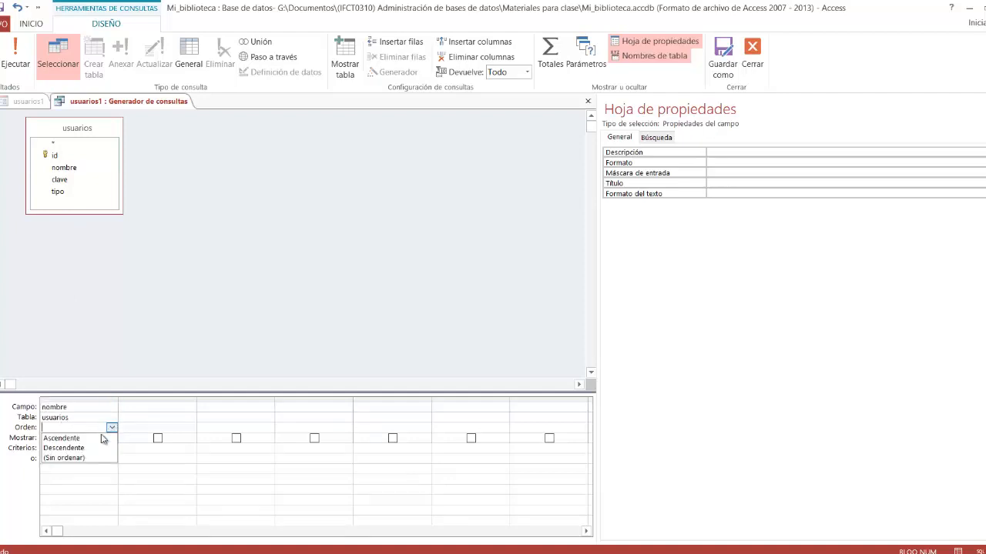
{"action": "left_click", "coordinate": [103, 438]}
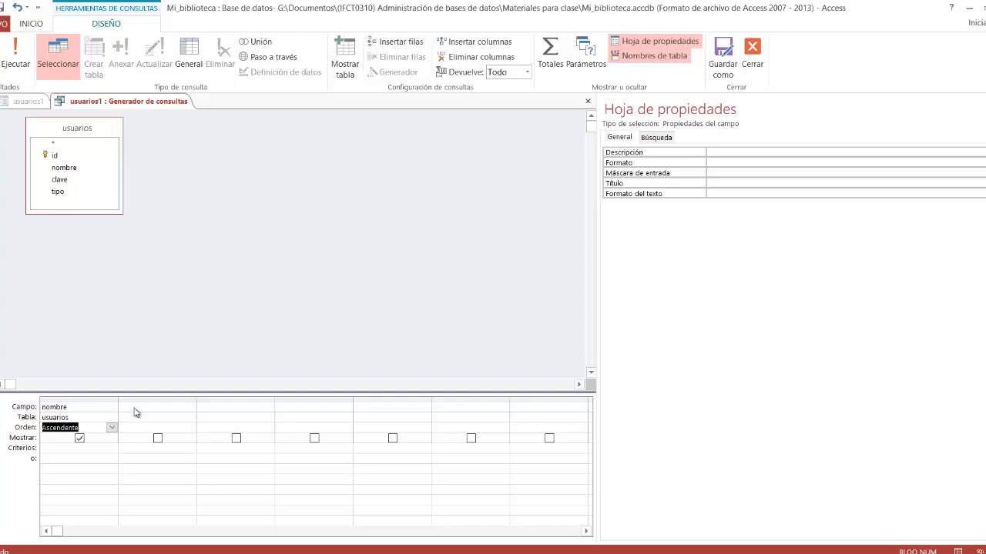
{"action": "left_click", "coordinate": [588, 101]}
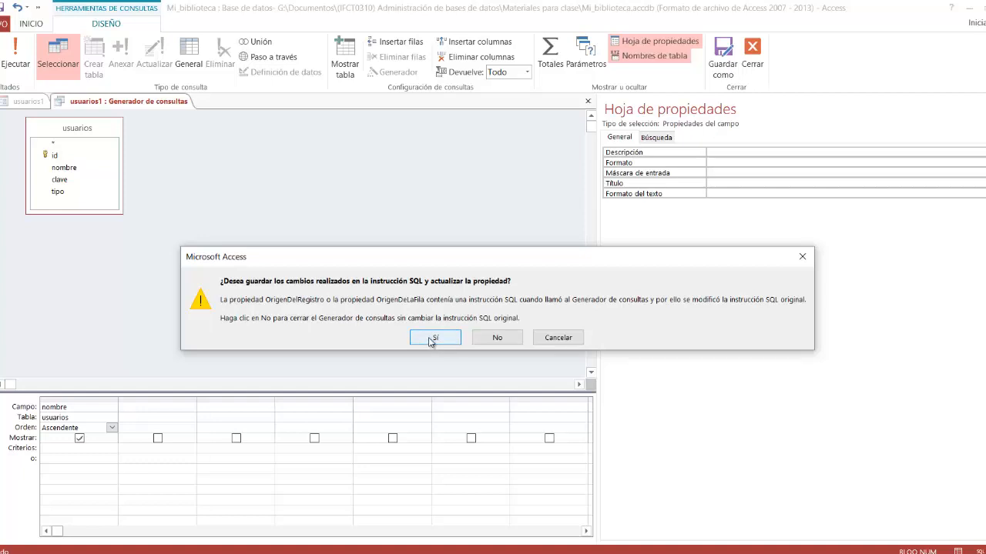
{"action": "left_click", "coordinate": [433, 338]}
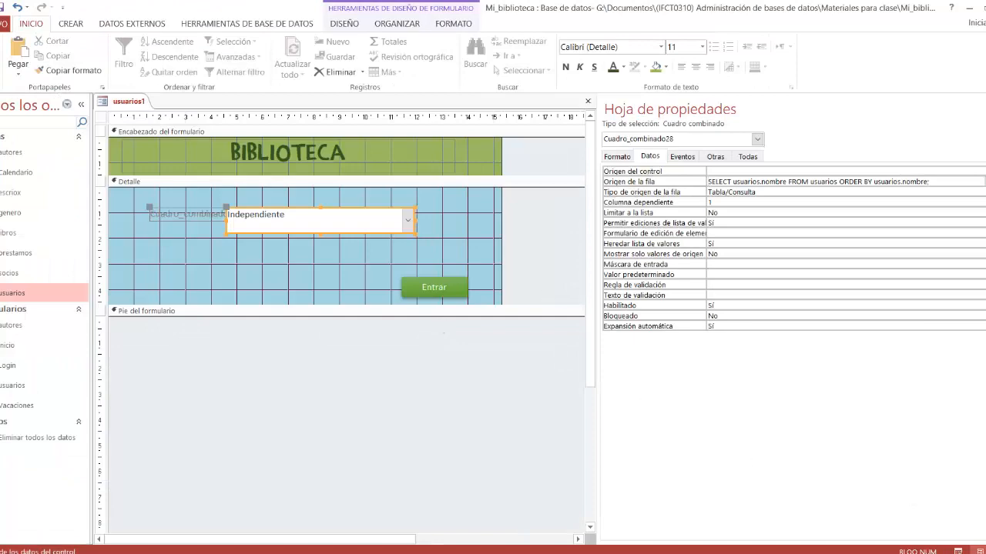
Step: Check the combo box's list of user names in Vista Formulario and return the form to Vista Diseño
{"action": "left_click", "coordinate": [957, 551]}
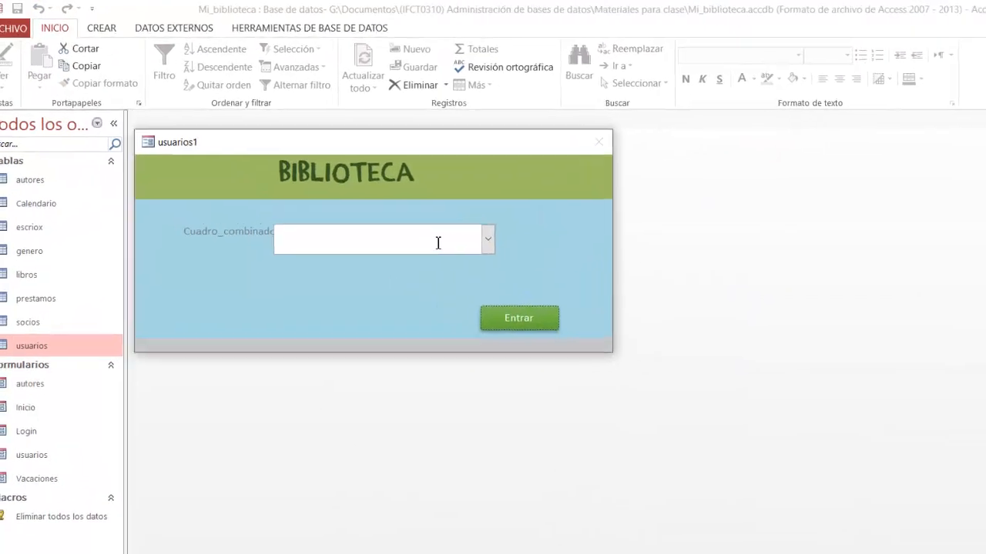
{"action": "left_click", "coordinate": [487, 239]}
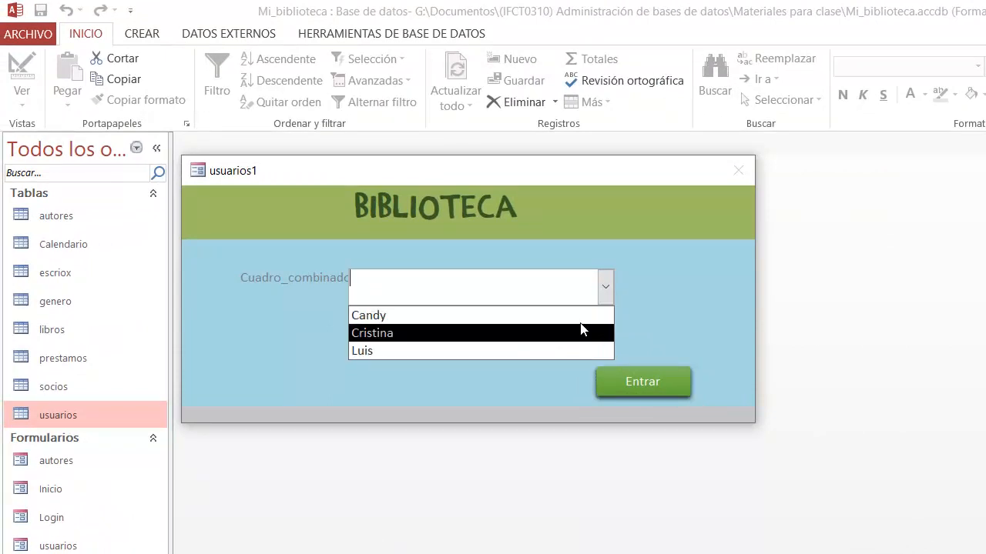
{"action": "left_click", "coordinate": [605, 287]}
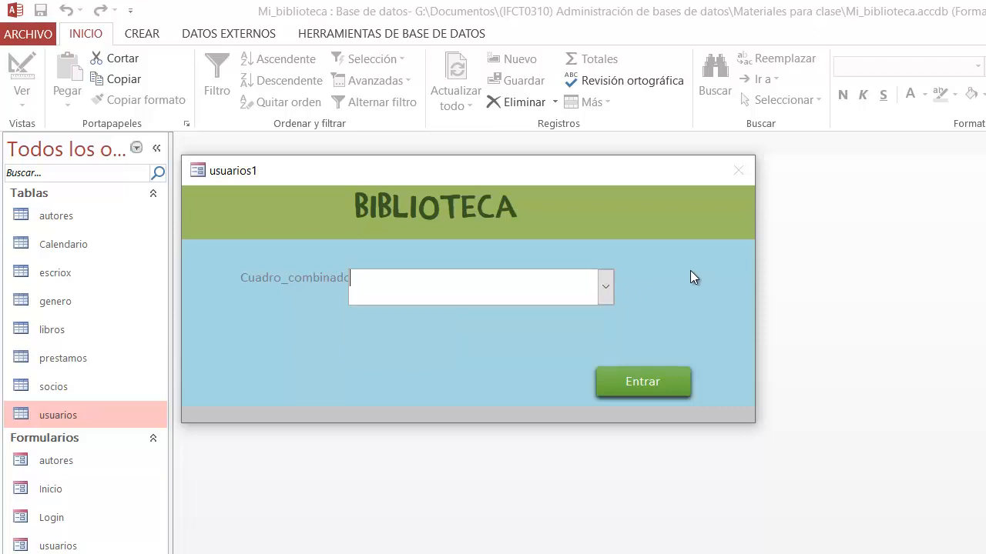
{"action": "right_click", "coordinate": [690, 271]}
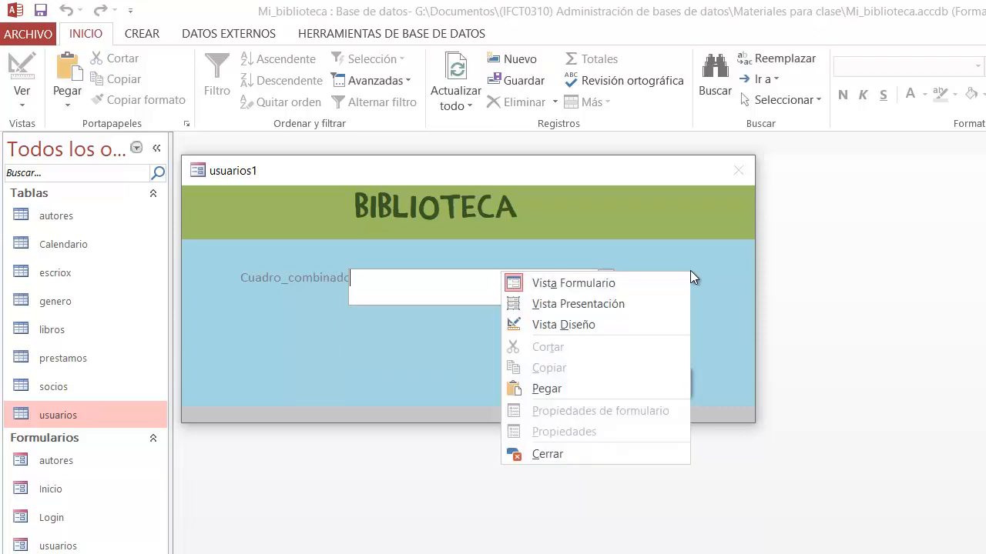
{"action": "left_click", "coordinate": [656, 322]}
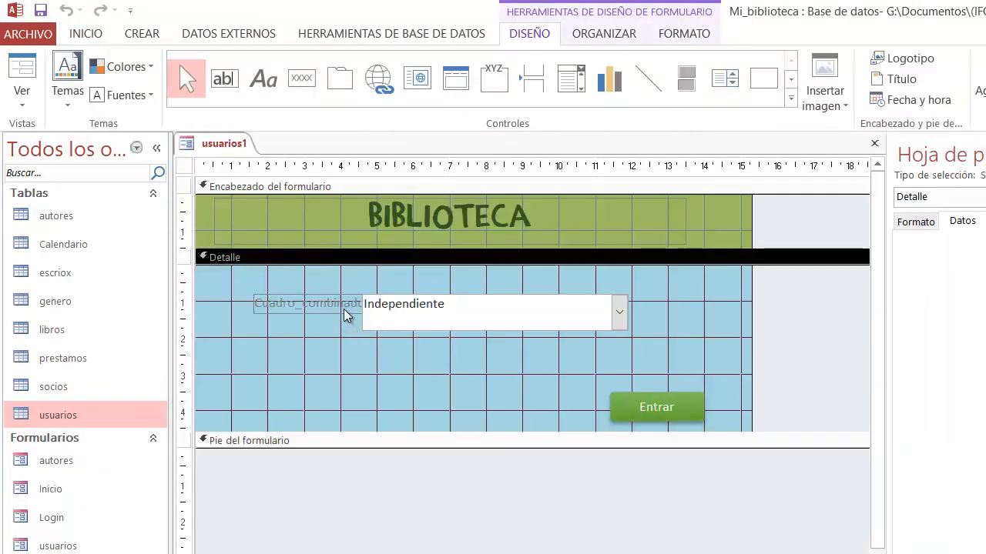
Step: Move the combo box so its left edge sits at about 5.5 cm, clear of its full label
{"action": "left_click", "coordinate": [346, 312]}
{"action": "left_click", "coordinate": [451, 325]}
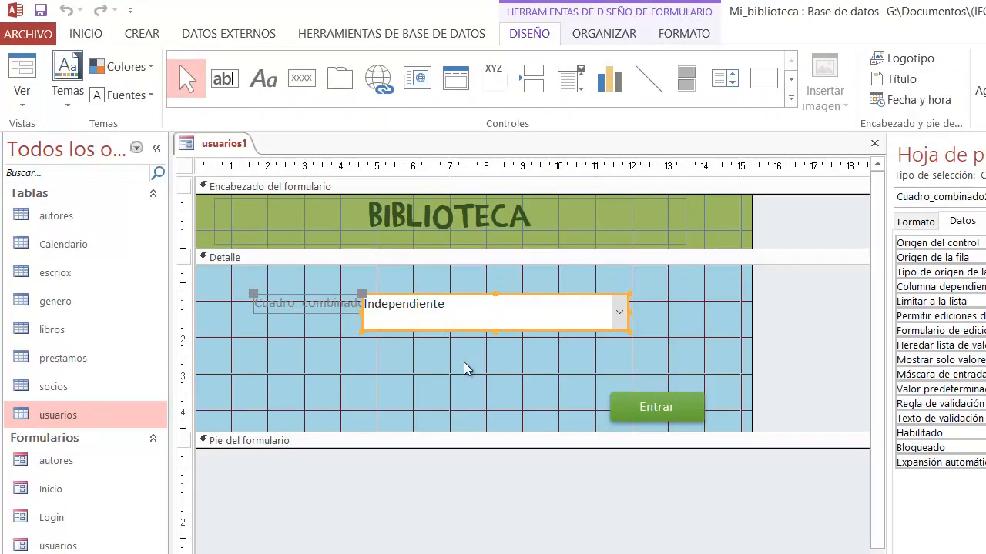
{"action": "left_click", "coordinate": [462, 336]}
{"action": "left_click", "coordinate": [458, 333]}
{"action": "mouse_move", "coordinate": [458, 333]}
{"action": "left_mouse_down"}
{"action": "mouse_move", "coordinate": [469, 347]}
{"action": "mouse_move", "coordinate": [402, 387]}
{"action": "mouse_move", "coordinate": [460, 336]}
{"action": "mouse_move", "coordinate": [454, 327]}
{"action": "left_mouse_up"}
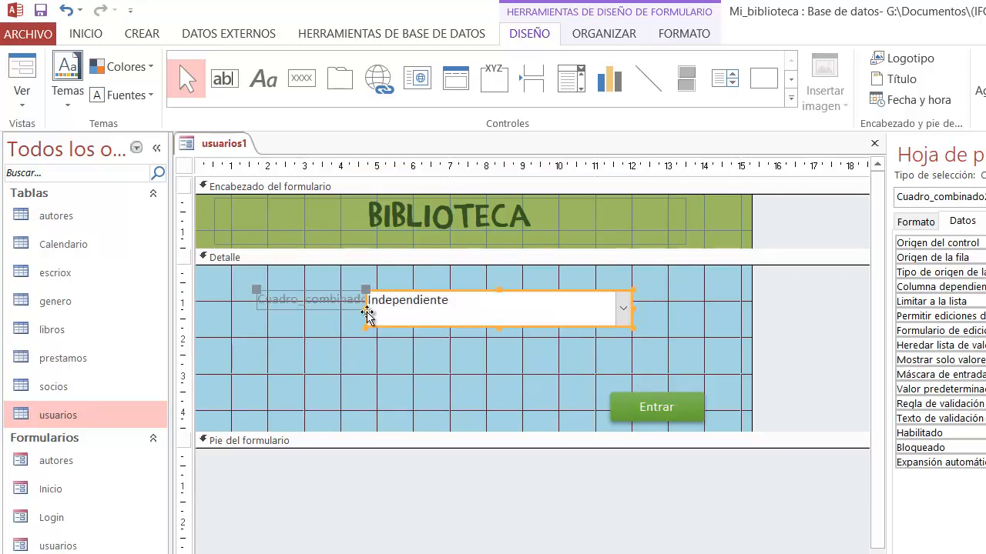
{"action": "left_click", "coordinate": [328, 306]}
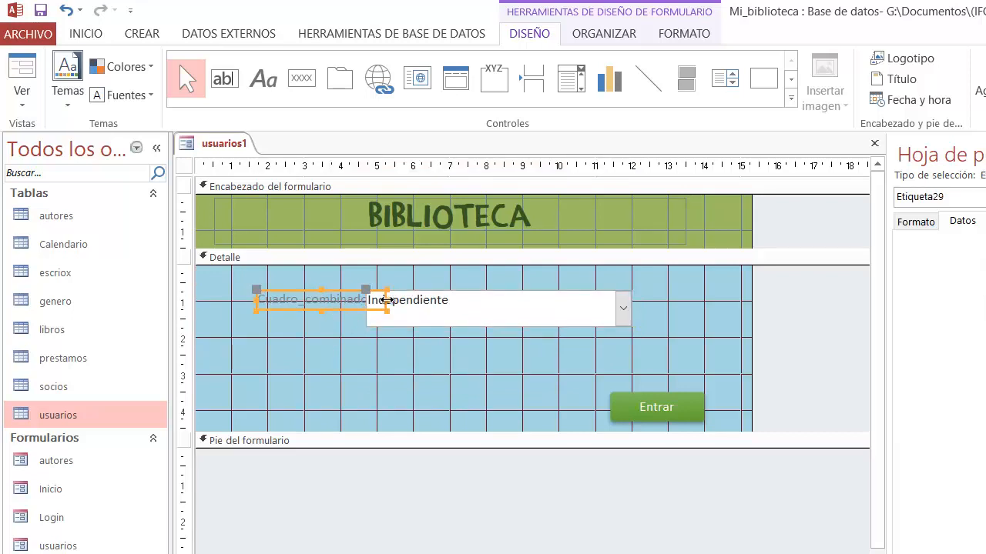
{"action": "left_click", "coordinate": [375, 371]}
{"action": "left_click", "coordinate": [367, 294]}
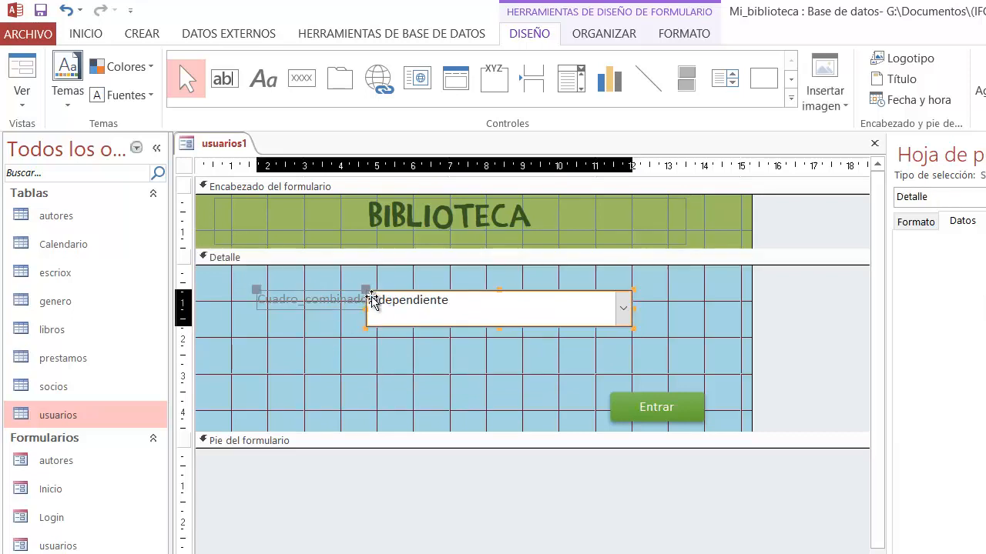
{"action": "left_click_drag", "start_coordinate": [366, 292], "coordinate": [393, 290]}
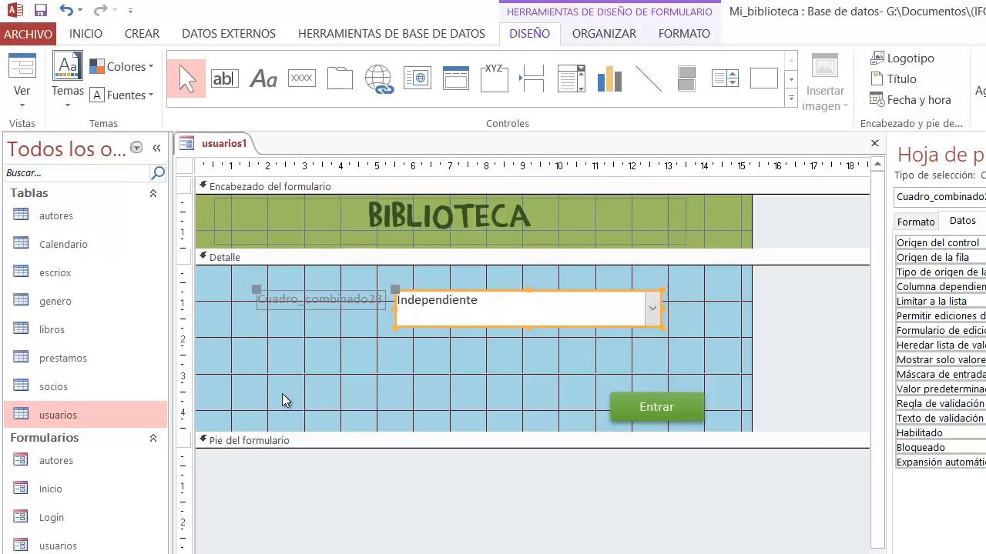
Step: Change the combo box label's caption to "Usuario:"
{"action": "left_click", "coordinate": [308, 305]}
{"action": "left_click", "coordinate": [264, 299]}
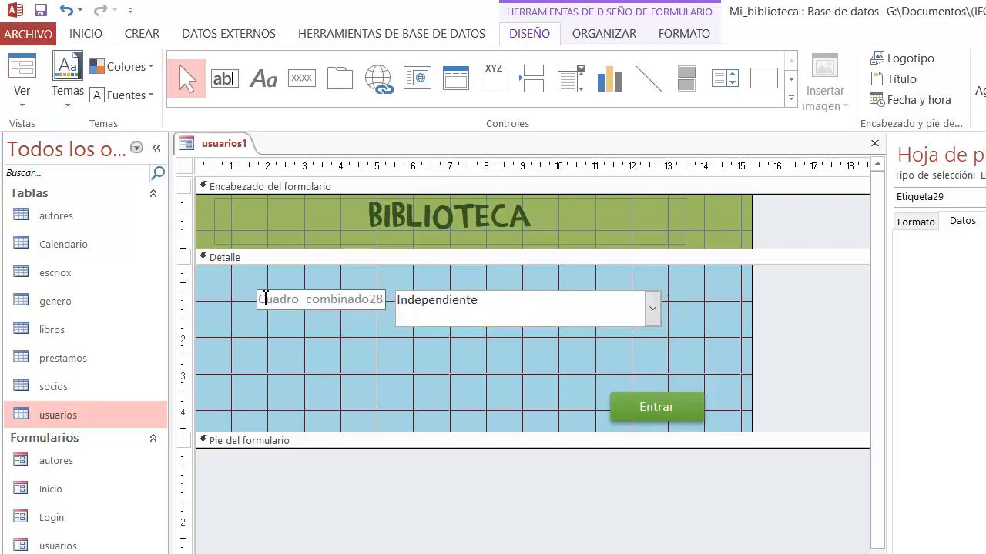
{"action": "left_click_drag", "start_coordinate": [264, 300], "coordinate": [388, 307]}
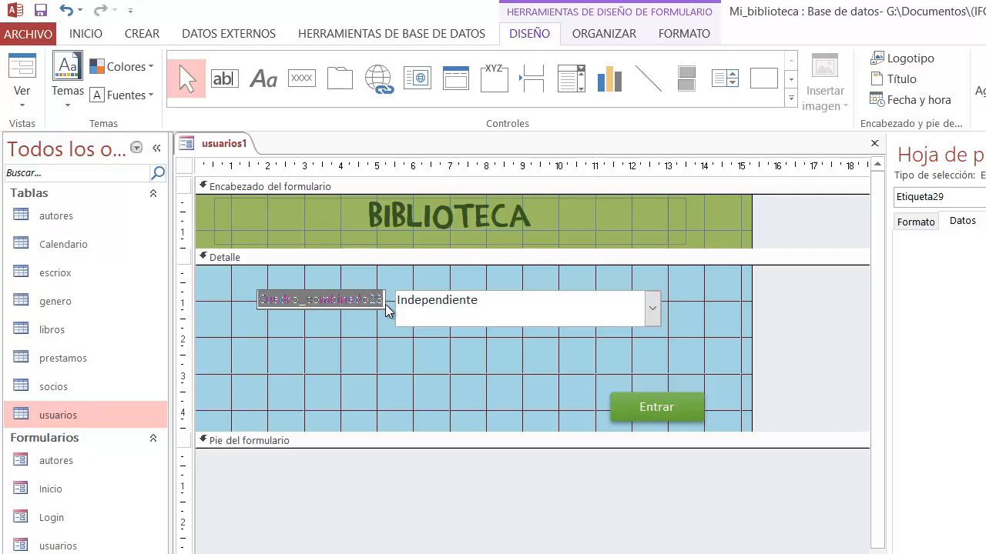
{"action": "type", "text": "Usuario:"}
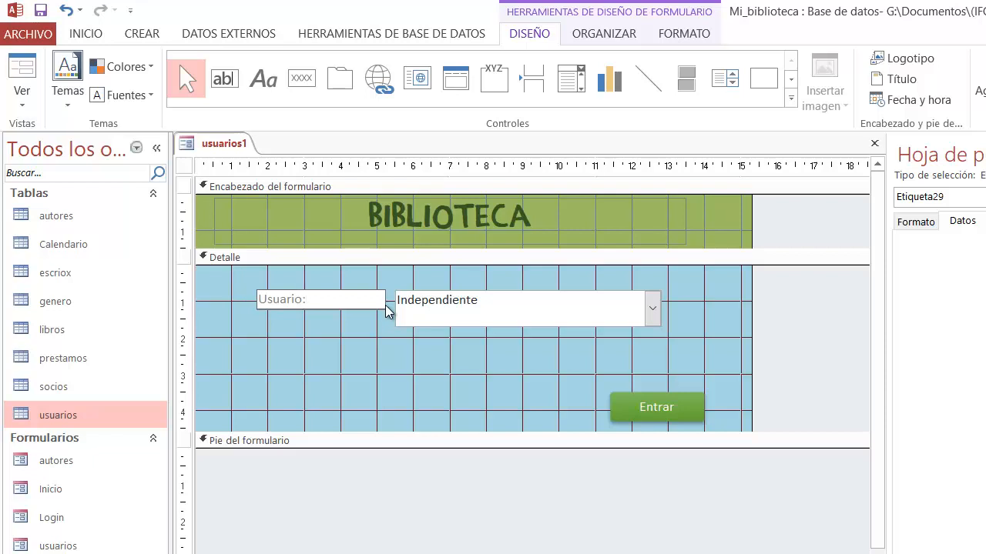
{"action": "left_click", "coordinate": [385, 347]}
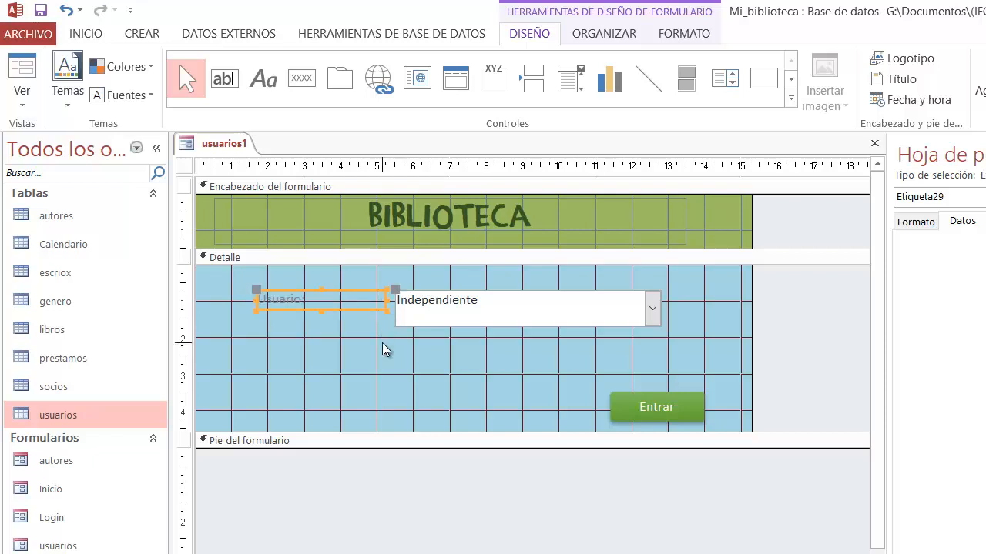
Step: Reduce the combo box's height to about 0.8 cm by raising its lower edge
{"action": "left_click", "coordinate": [436, 323]}
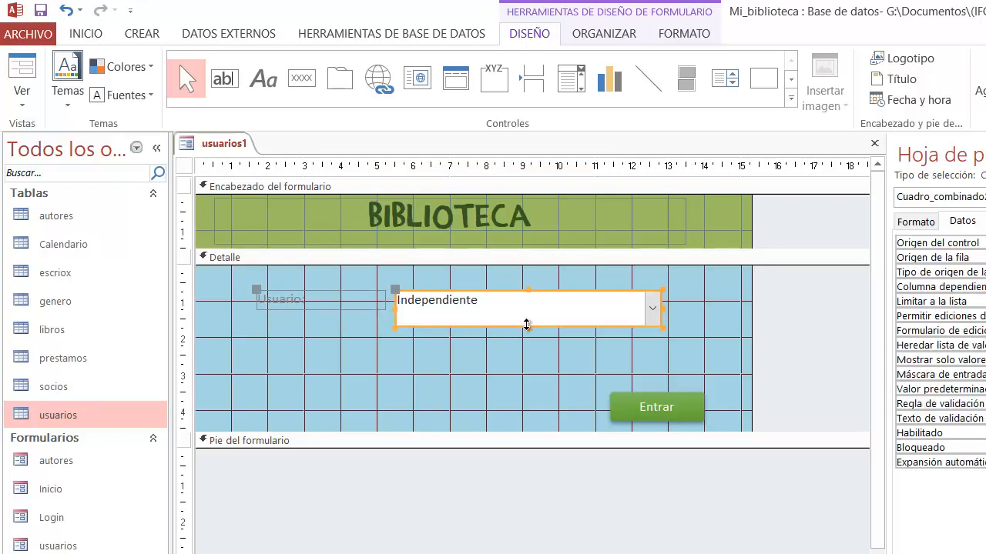
{"action": "left_click", "coordinate": [529, 328]}
{"action": "left_click_drag", "start_coordinate": [528, 328], "coordinate": [516, 320]}
{"action": "left_click", "coordinate": [454, 341]}
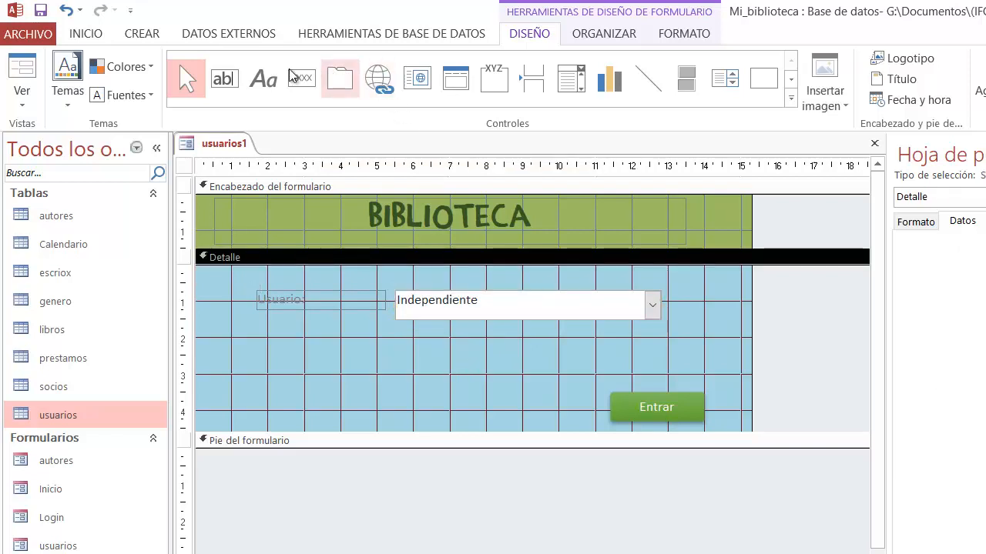
Step: Draw a text box about 7 by 0.8 cm directly below the combo box in the Detalle section
{"action": "left_click", "coordinate": [230, 83]}
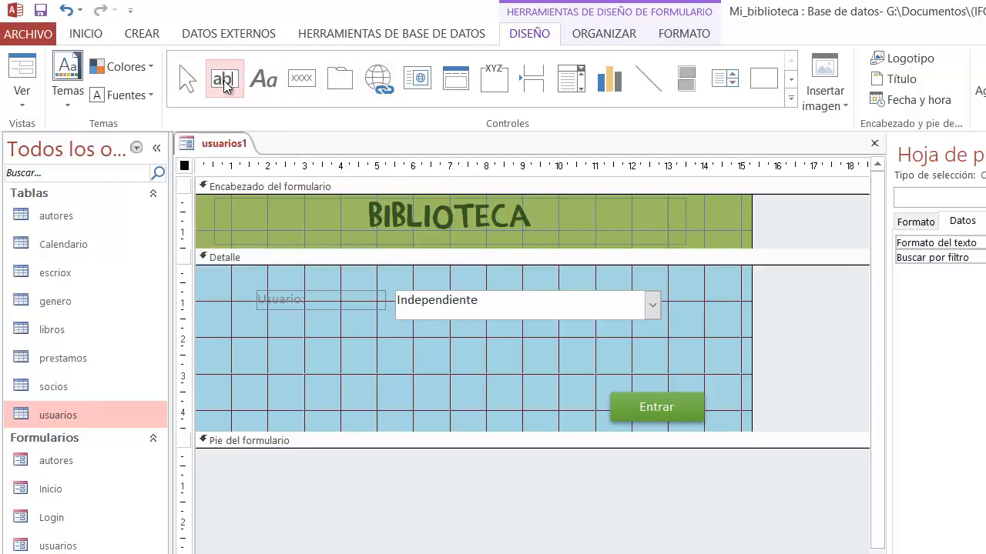
{"action": "left_click_drag", "start_coordinate": [398, 328], "coordinate": [654, 352]}
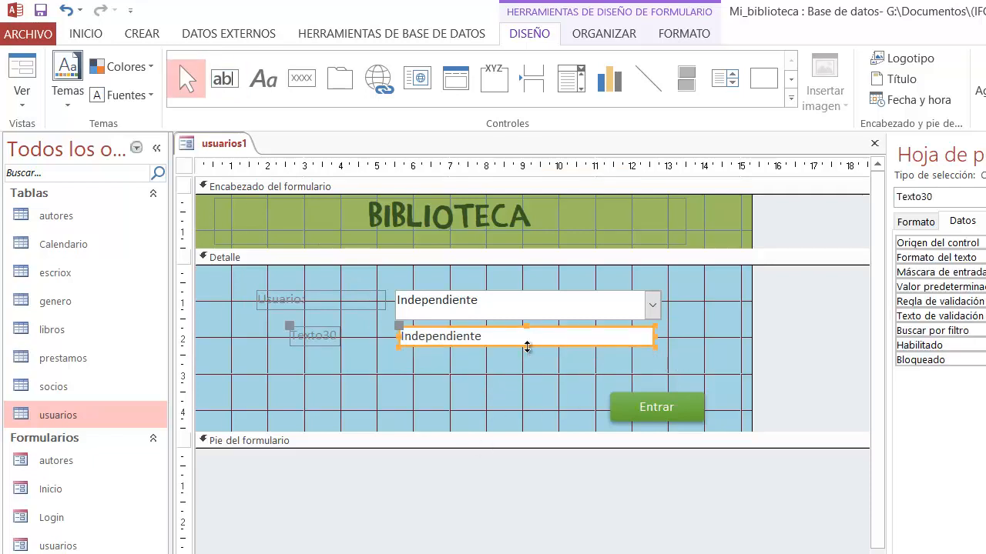
{"action": "left_click_drag", "start_coordinate": [527, 346], "coordinate": [524, 355]}
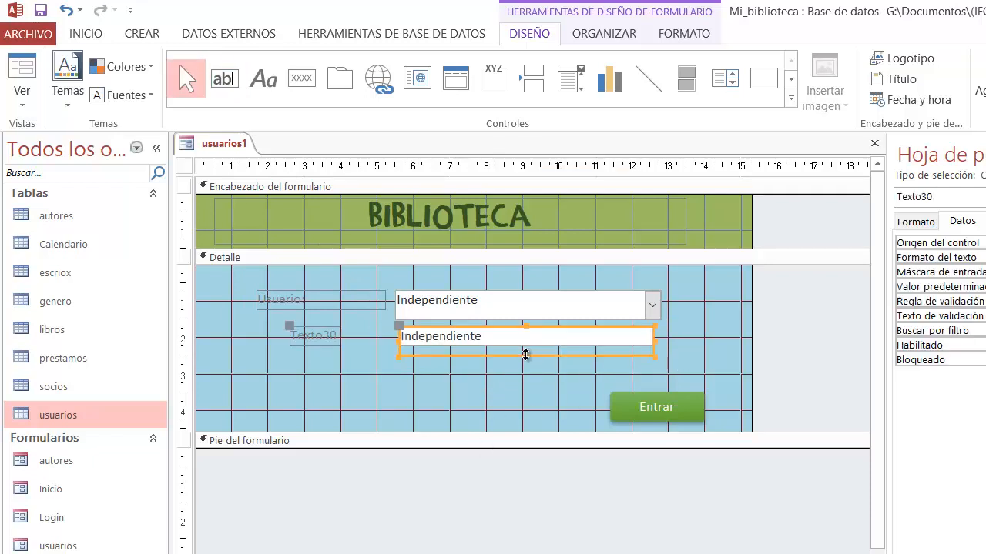
Step: Change the new text box label's caption to "Contraseña:"
{"action": "left_click", "coordinate": [327, 338]}
{"action": "left_click", "coordinate": [327, 337]}
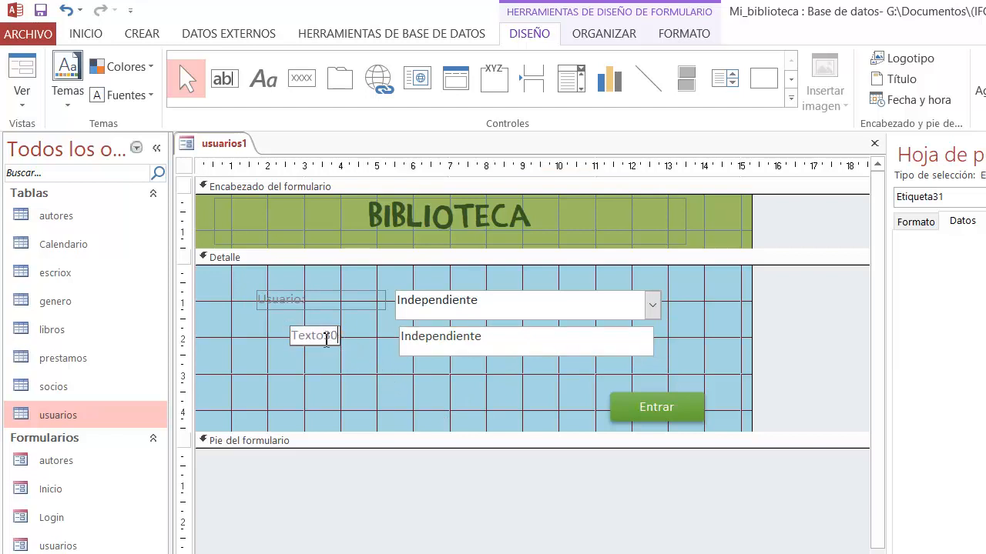
{"action": "double_click", "coordinate": [328, 337]}
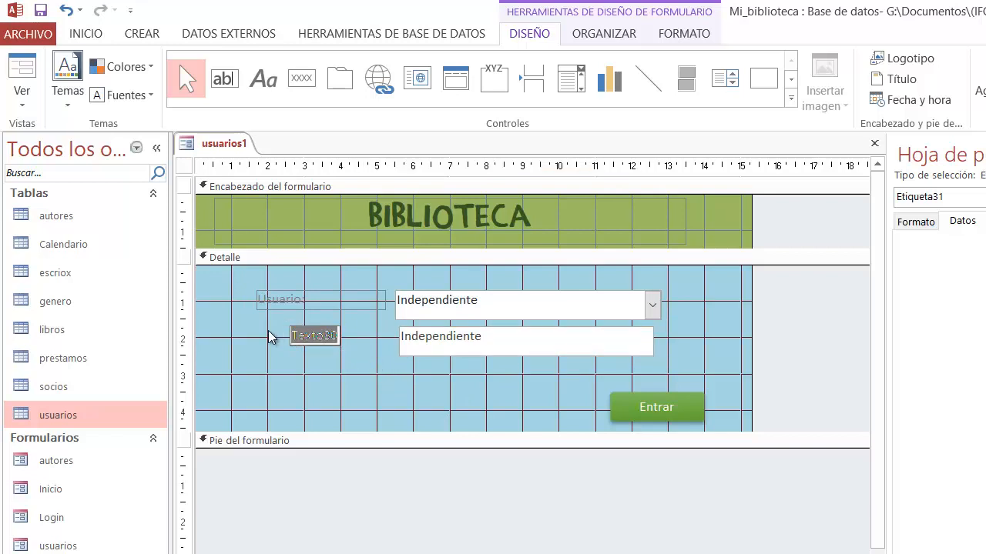
{"action": "type", "text": "Contra"}
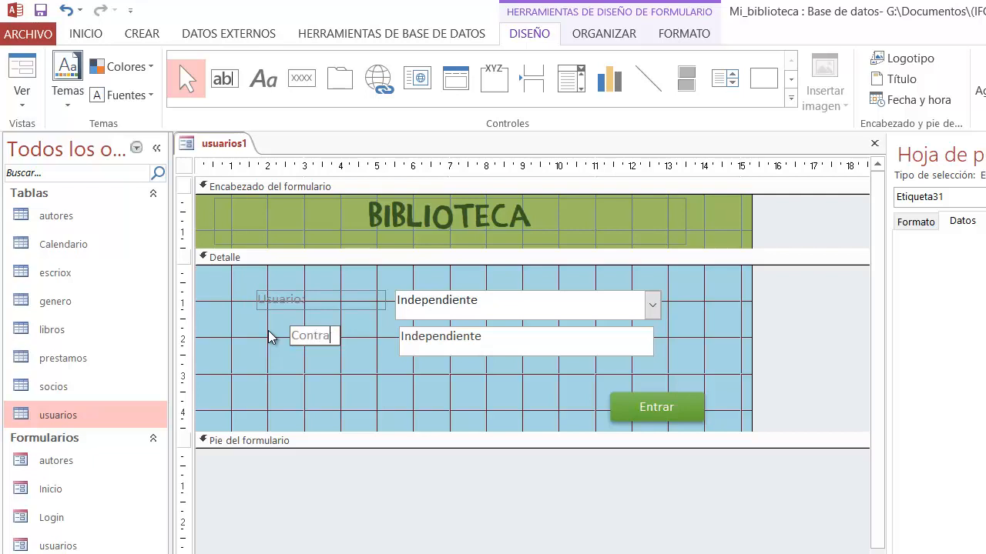
{"action": "type", "text": "seña:"}
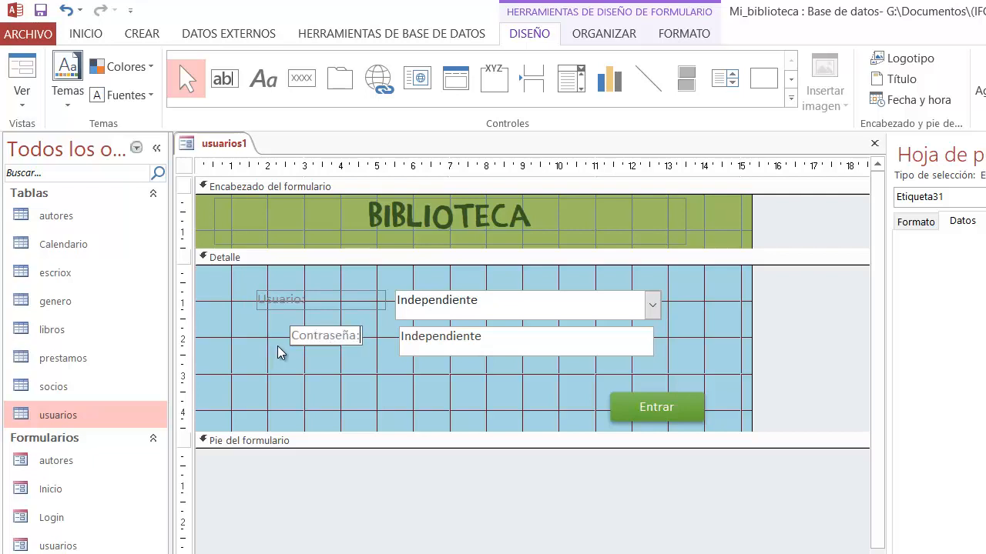
{"action": "left_click", "coordinate": [300, 368]}
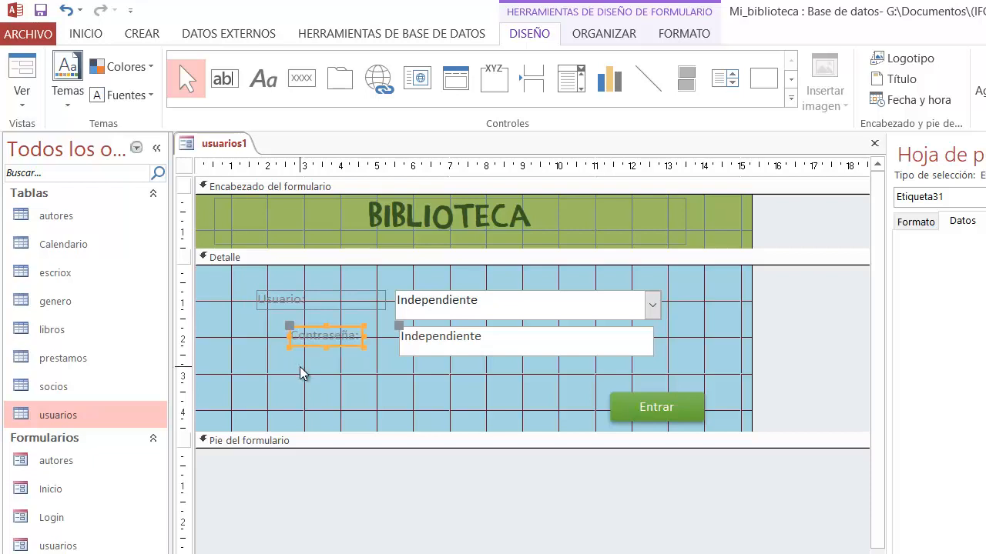
Step: Shift the Contraseña label closer to its text box and align the text box's left edge with the combo box
{"action": "left_click", "coordinate": [359, 337]}
{"action": "left_click_drag", "start_coordinate": [361, 338], "coordinate": [398, 327]}
{"action": "left_click", "coordinate": [356, 391]}
{"action": "left_click", "coordinate": [421, 339]}
{"action": "left_click", "coordinate": [399, 359]}
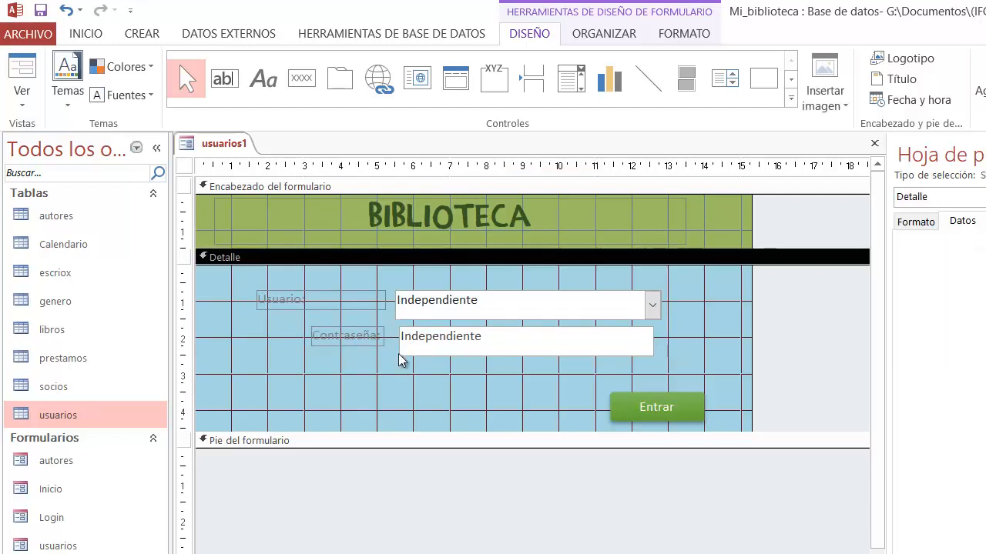
{"action": "left_click", "coordinate": [406, 345]}
{"action": "left_click_drag", "start_coordinate": [400, 338], "coordinate": [395, 343]}
{"action": "left_click", "coordinate": [397, 369]}
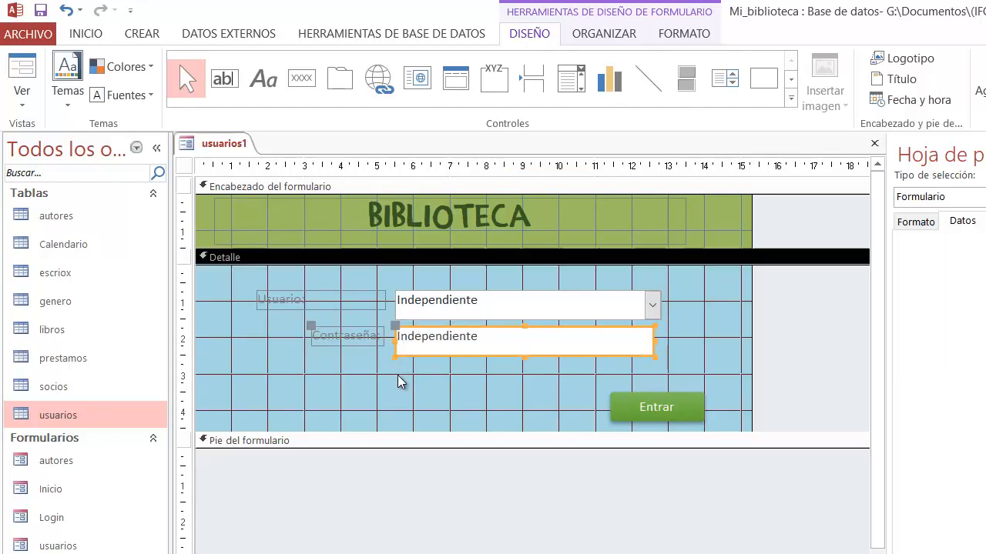
Step: Narrow the Usuario label to about 2.1 cm so its left edge lines up with the Contraseña label
{"action": "left_click", "coordinate": [352, 306]}
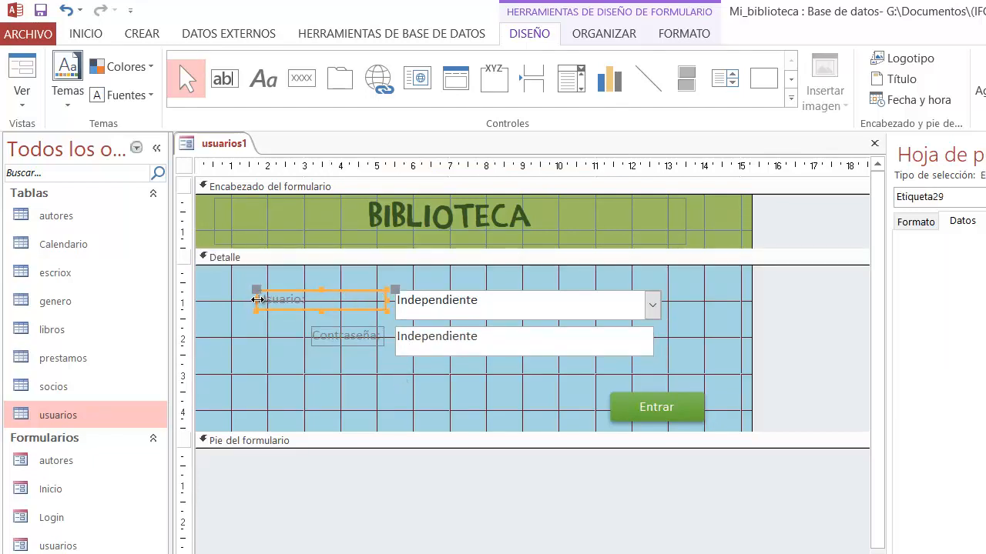
{"action": "left_click_drag", "start_coordinate": [257, 301], "coordinate": [309, 305]}
{"action": "left_click", "coordinate": [313, 388]}
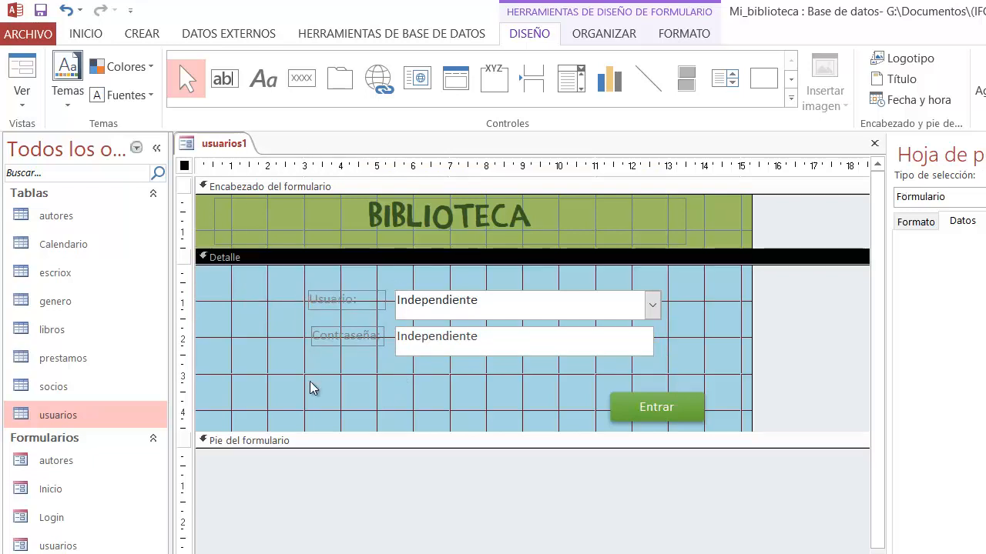
Step: Draw an image control in the empty area of the Detalle section beside the Usuario and Contraseña labels
{"action": "left_click", "coordinate": [472, 344]}
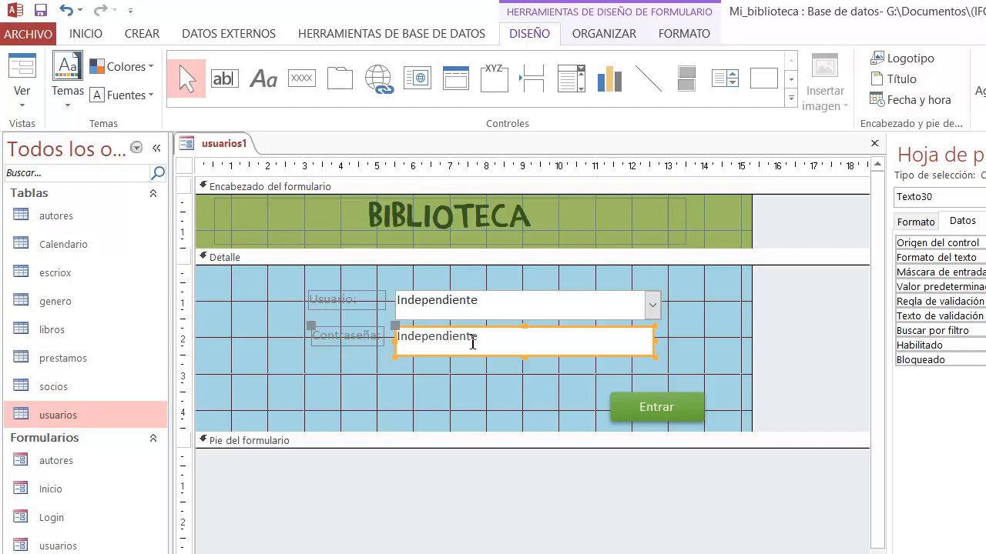
{"action": "left_click", "coordinate": [387, 373]}
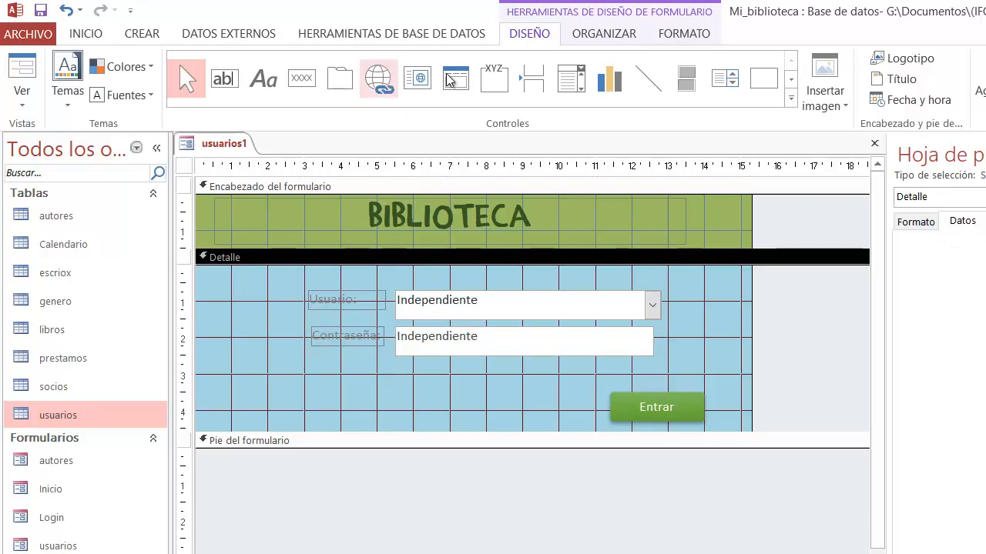
{"action": "left_click", "coordinate": [792, 79]}
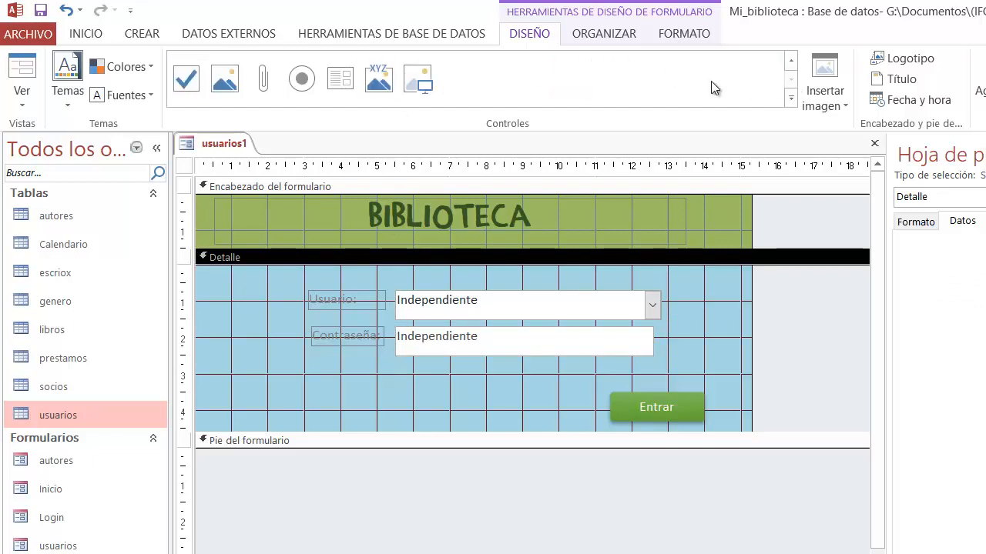
{"action": "left_click", "coordinate": [427, 90]}
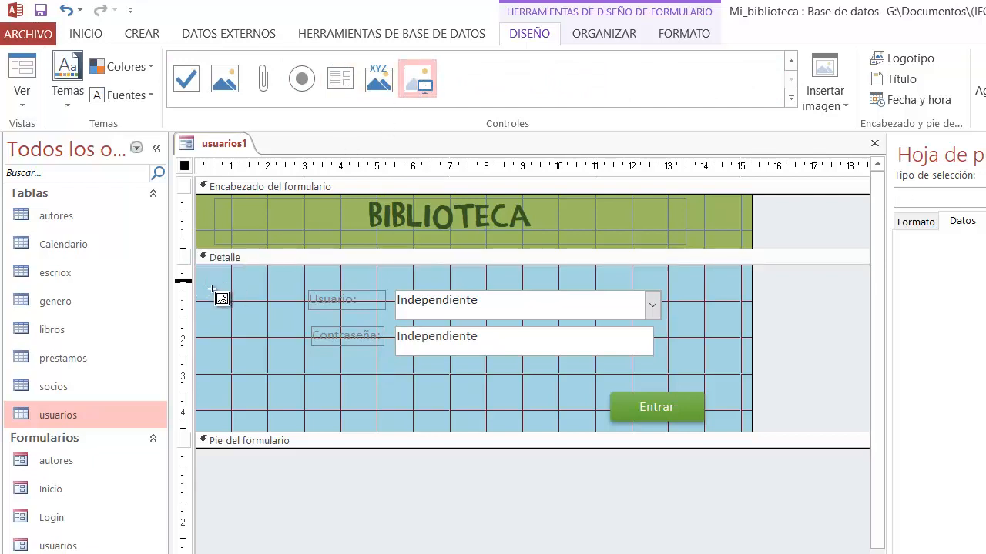
{"action": "left_click_drag", "start_coordinate": [213, 289], "coordinate": [301, 366]}
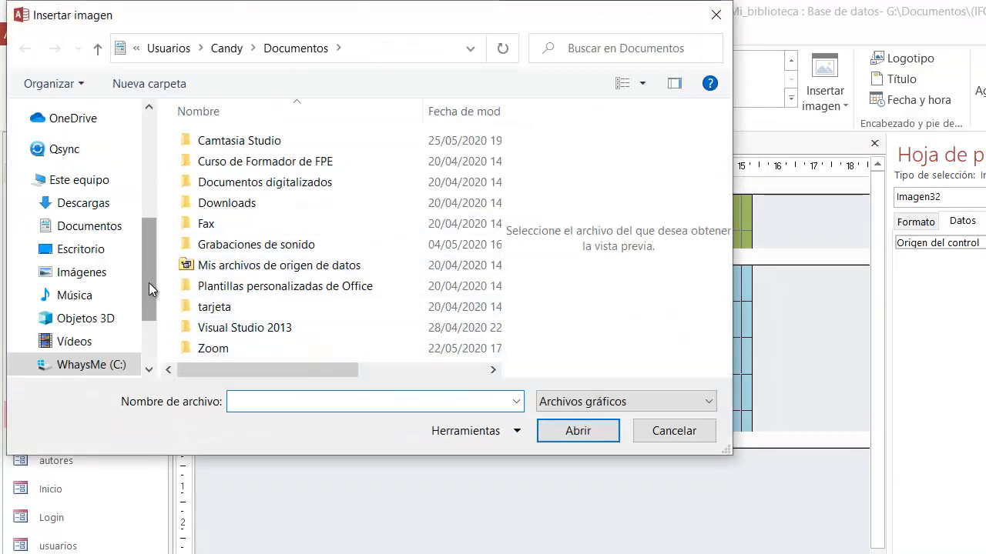
Step: Insert picture 1550585 from the Documentos > Imagenes > Dibujos folder on drive CANDY (G:) into the image control
{"action": "left_click_drag", "start_coordinate": [149, 283], "coordinate": [152, 341]}
{"action": "left_click", "coordinate": [98, 322]}
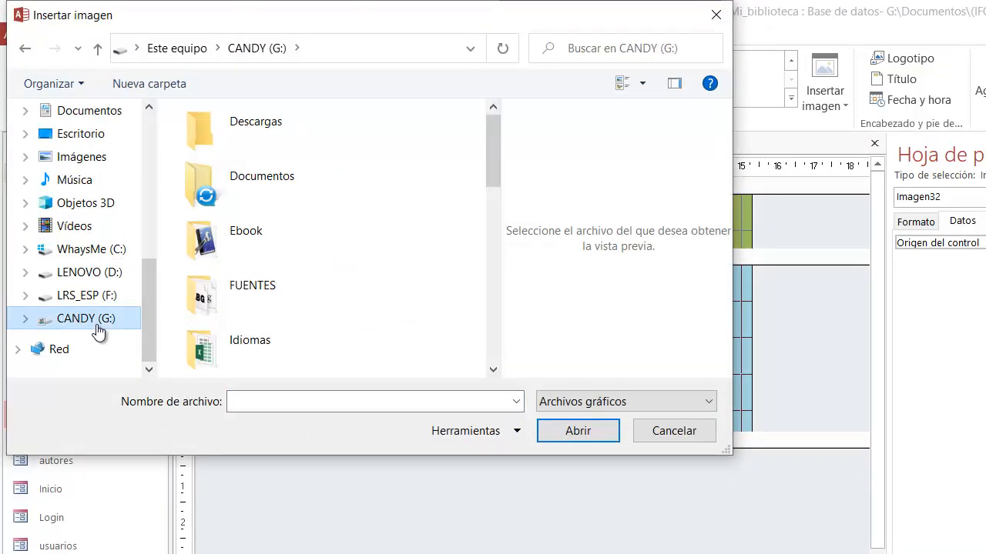
{"action": "double_click", "coordinate": [240, 177]}
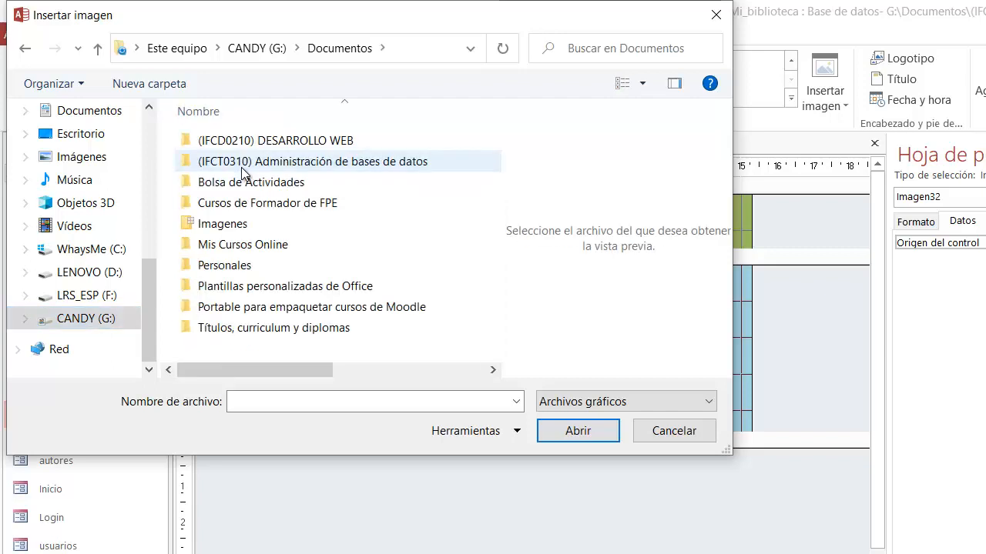
{"action": "double_click", "coordinate": [238, 224]}
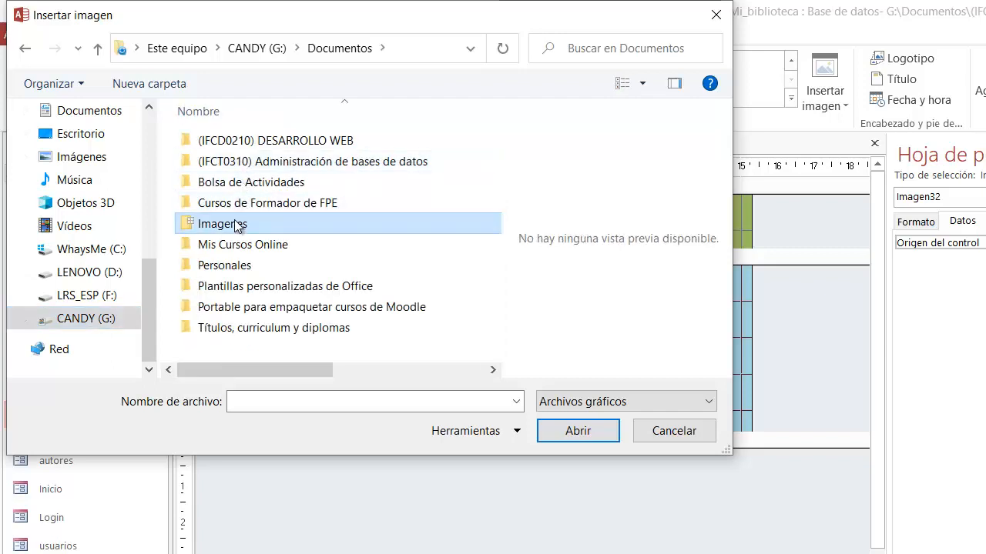
{"action": "double_click", "coordinate": [243, 161]}
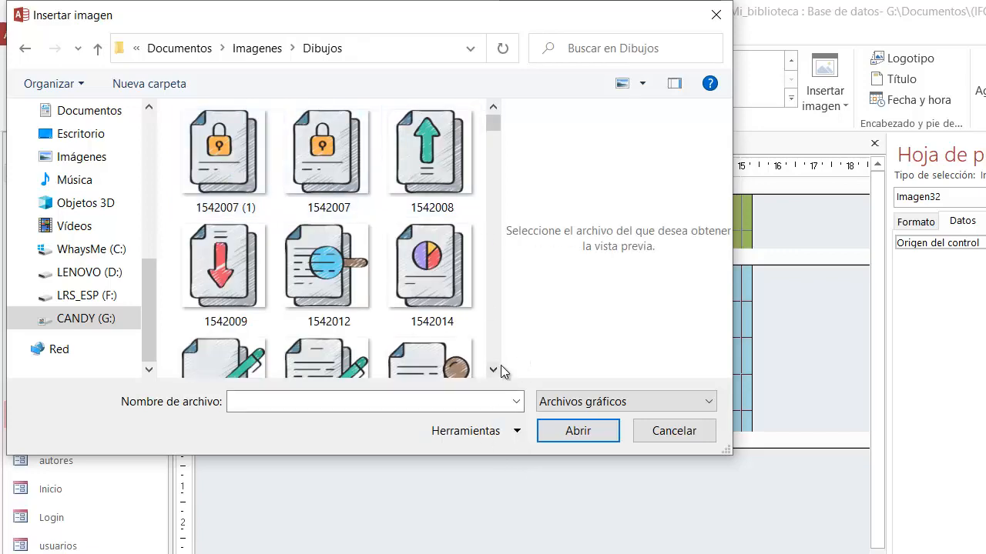
{"action": "left_click_drag", "start_coordinate": [492, 370], "coordinate": [492, 370]}
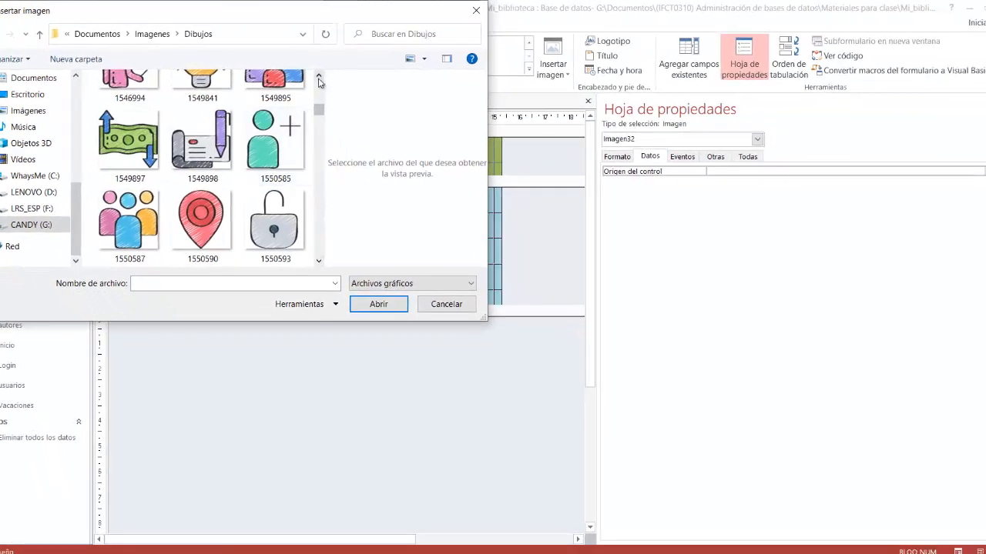
{"action": "left_click", "coordinate": [319, 79]}
{"action": "left_click", "coordinate": [139, 249]}
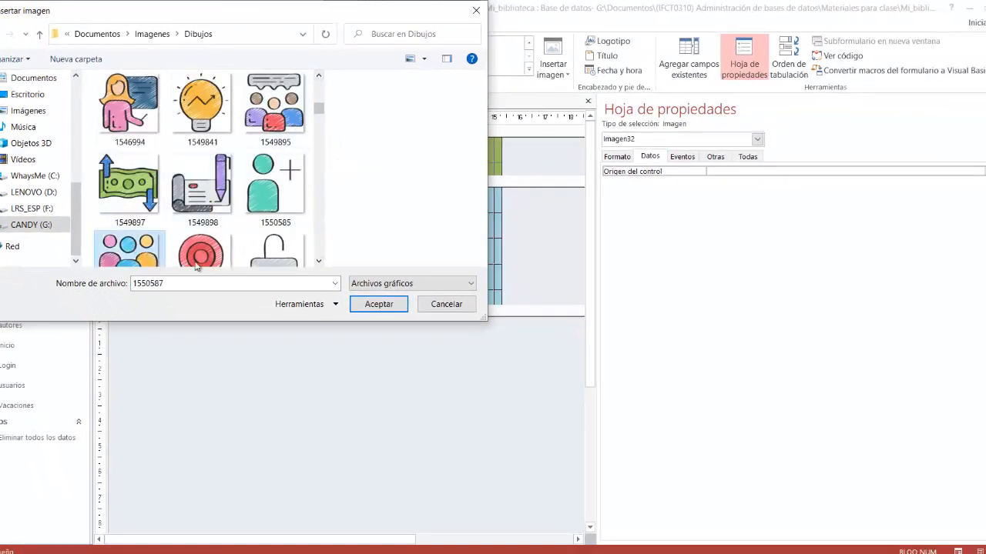
{"action": "left_click", "coordinate": [281, 137]}
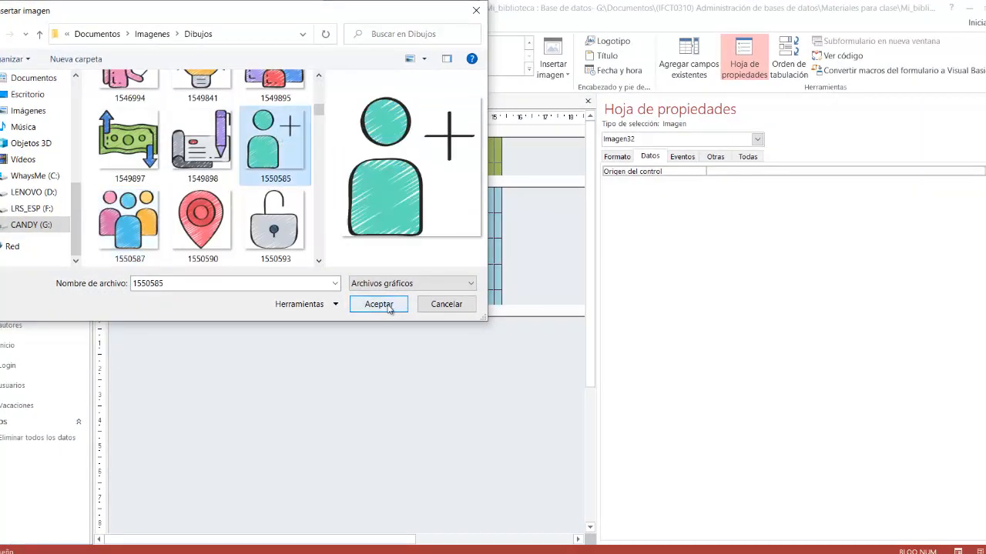
{"action": "left_click", "coordinate": [378, 304]}
Step: Resize the user picture to about 2.6 by 2.4 cm so it fits beside the labels
{"action": "left_click_drag", "start_coordinate": [115, 197], "coordinate": [185, 259]}
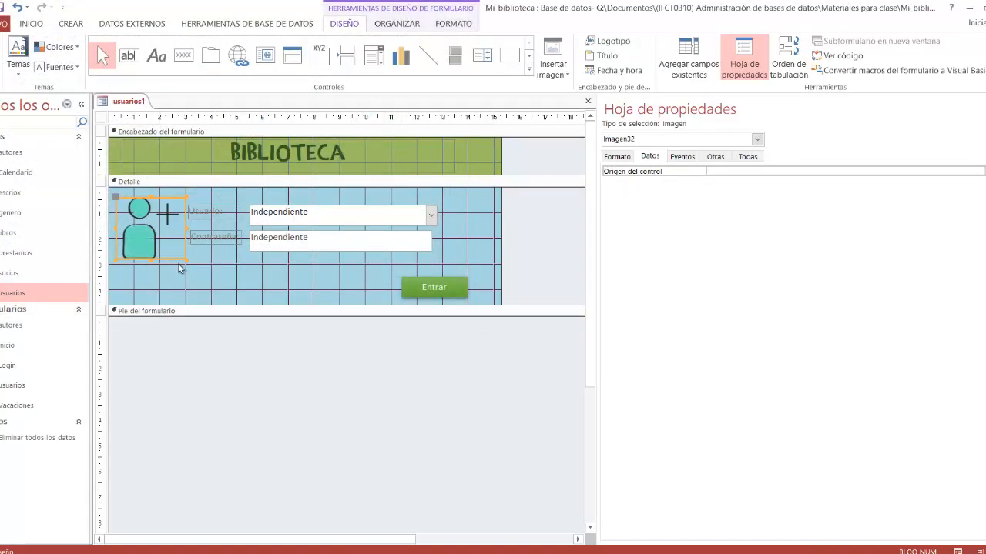
{"action": "mouse_move", "coordinate": [185, 258]}
{"action": "left_mouse_down"}
{"action": "mouse_move", "coordinate": [171, 250]}
{"action": "mouse_move", "coordinate": [185, 259]}
{"action": "left_mouse_up"}
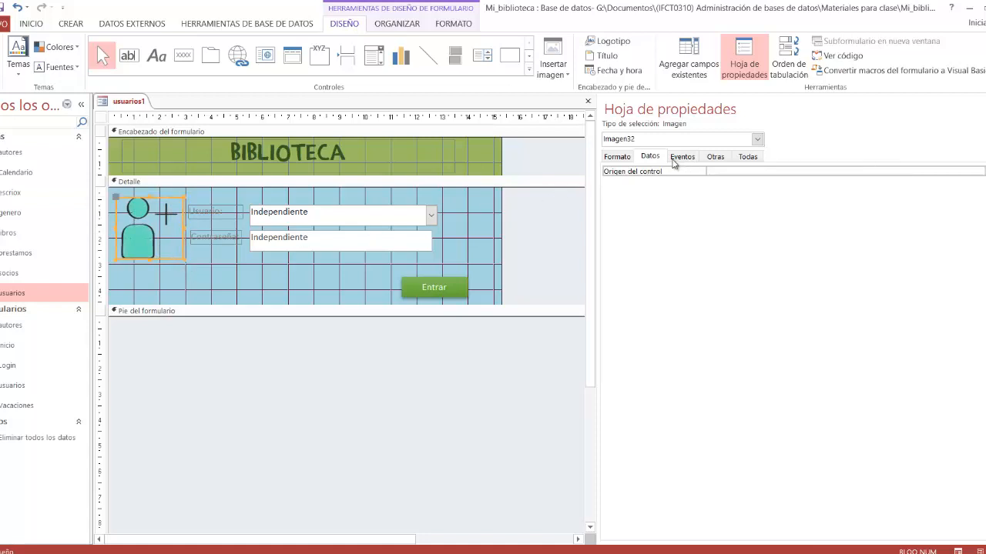
{"action": "left_click", "coordinate": [617, 157]}
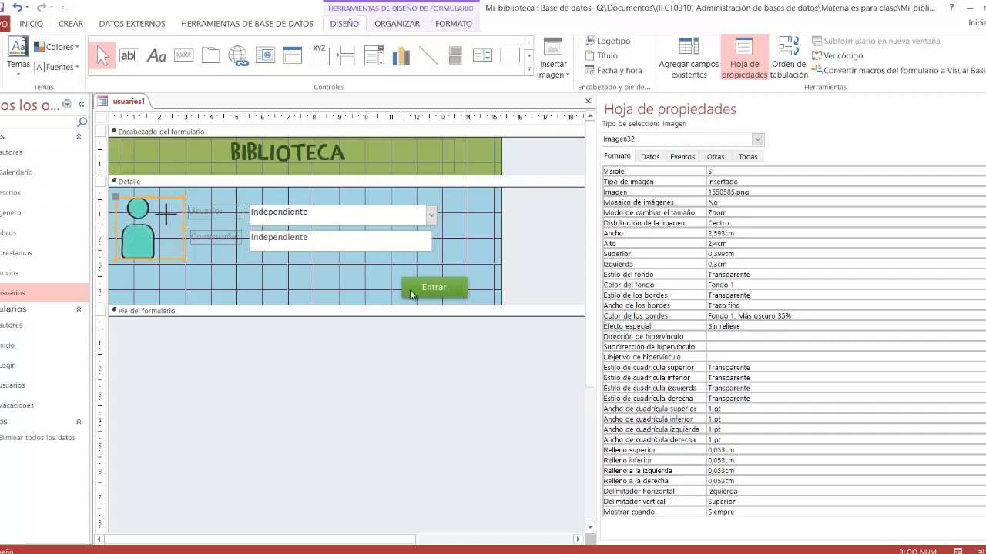
{"action": "left_click", "coordinate": [224, 285]}
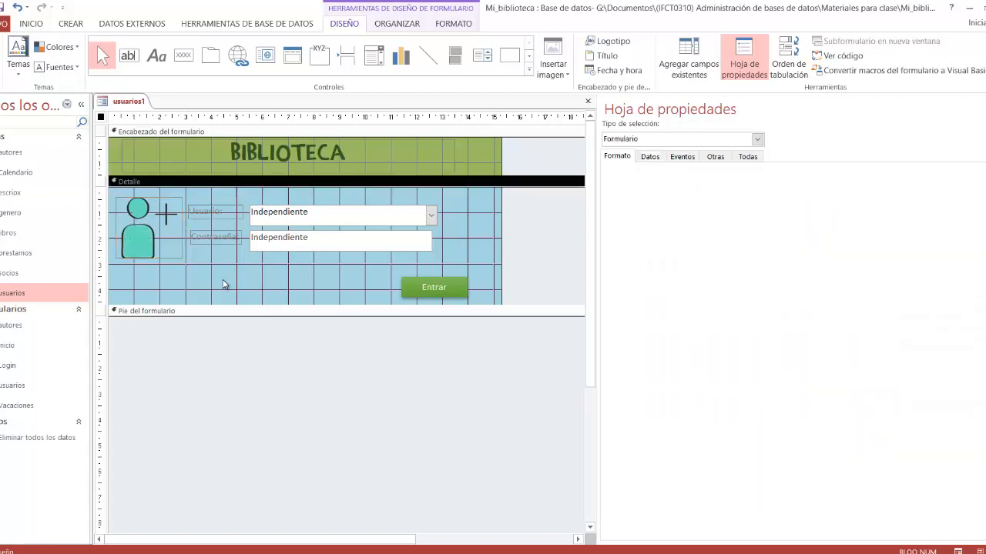
{"action": "left_click", "coordinate": [290, 287]}
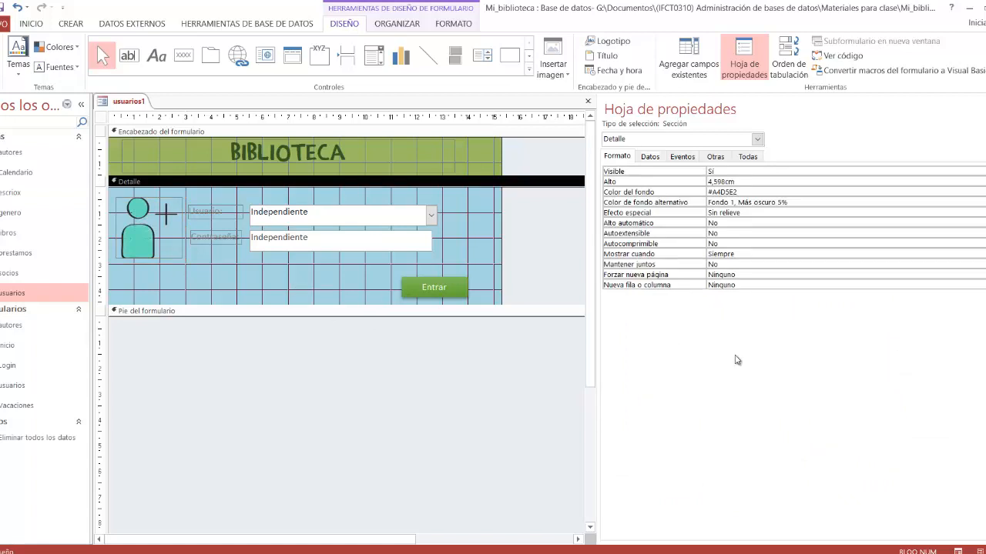
Step: Test the login pop-up in Form view by choosing the second user in the Usuario combo box and filling in the Contraseña field
{"action": "left_click", "coordinate": [955, 552]}
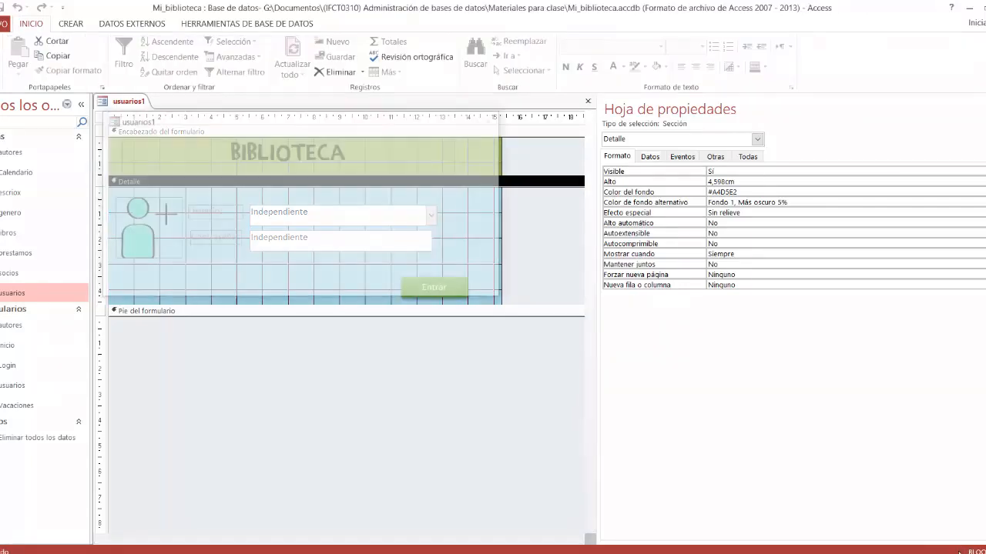
{"action": "left_click_drag", "start_coordinate": [302, 125], "coordinate": [421, 130]}
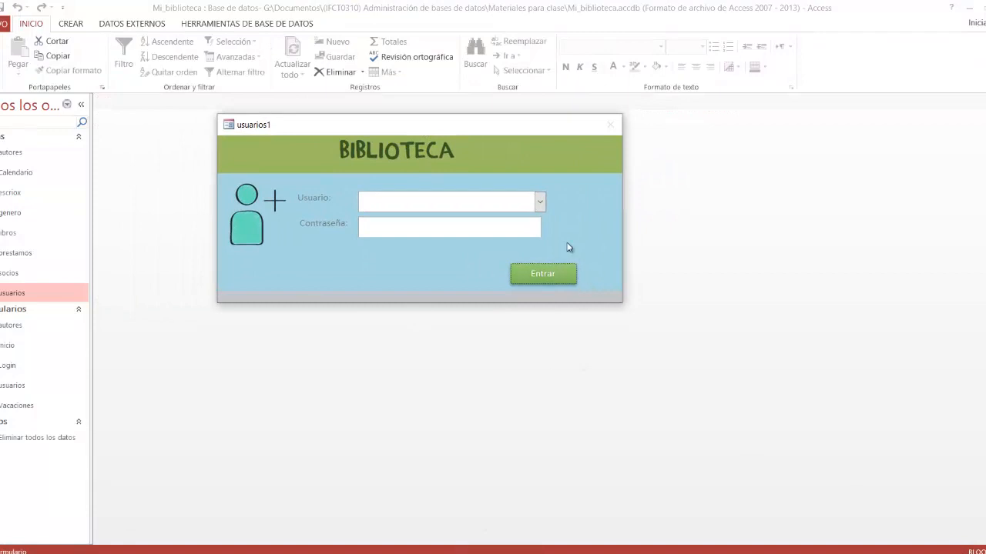
{"action": "left_click", "coordinate": [539, 202]}
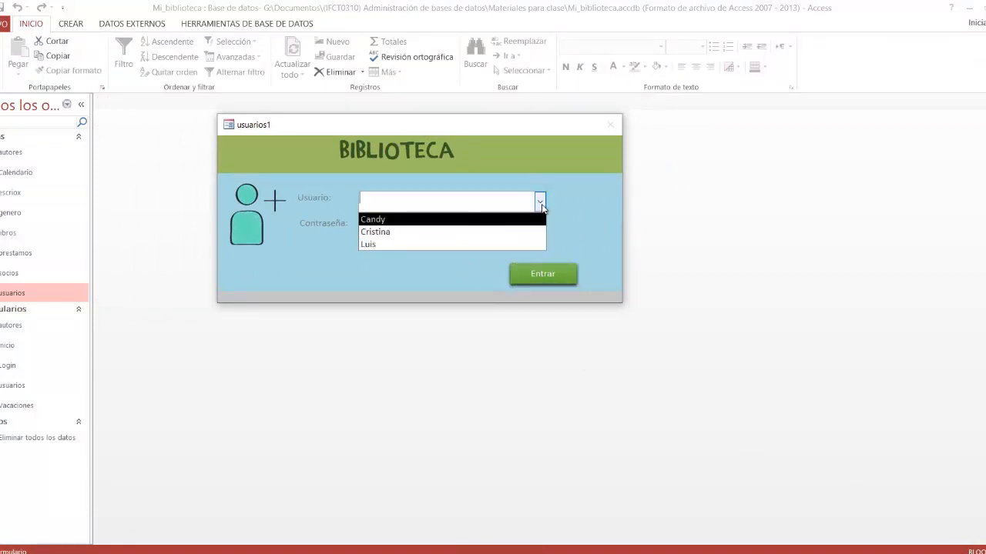
{"action": "left_click", "coordinate": [492, 232]}
{"action": "left_click", "coordinate": [399, 227]}
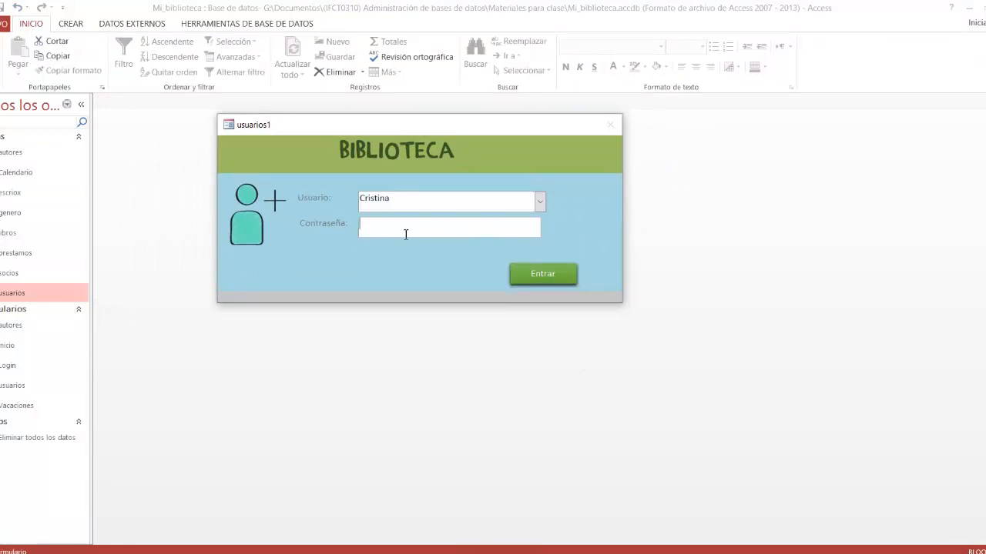
{"action": "type", "text": "jhghg"}
Step: Return the login form to Design view
{"action": "right_click", "coordinate": [549, 139]}
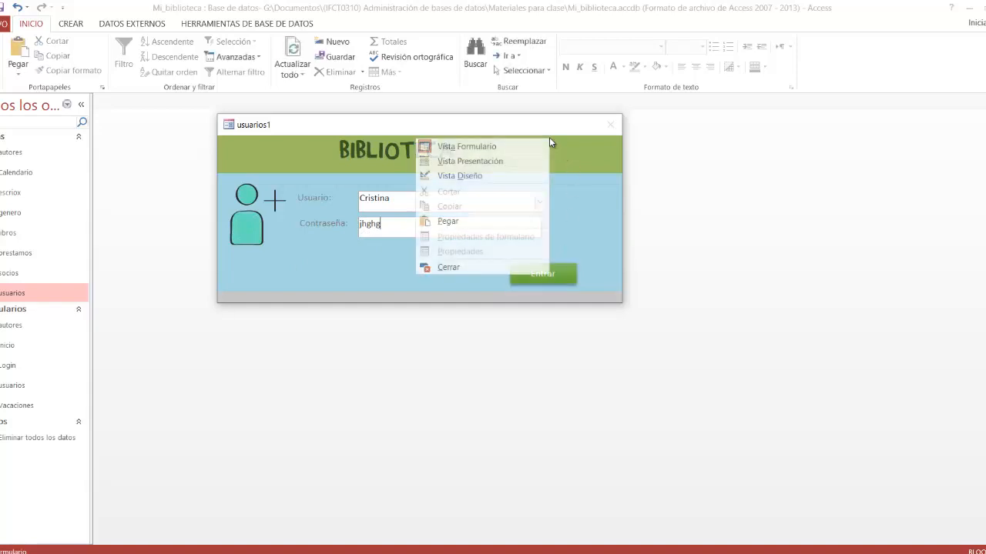
{"action": "left_click", "coordinate": [515, 175]}
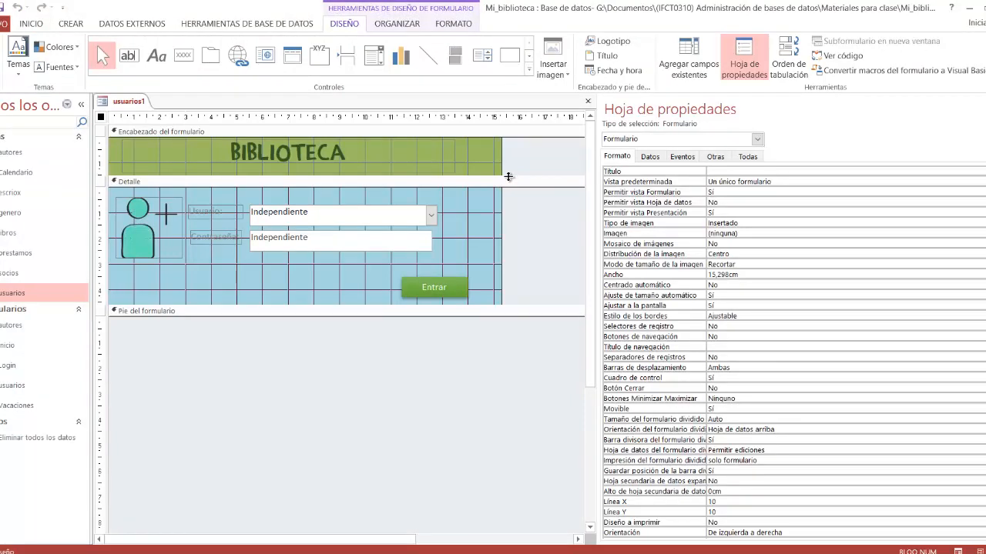
{"action": "left_click", "coordinate": [508, 178]}
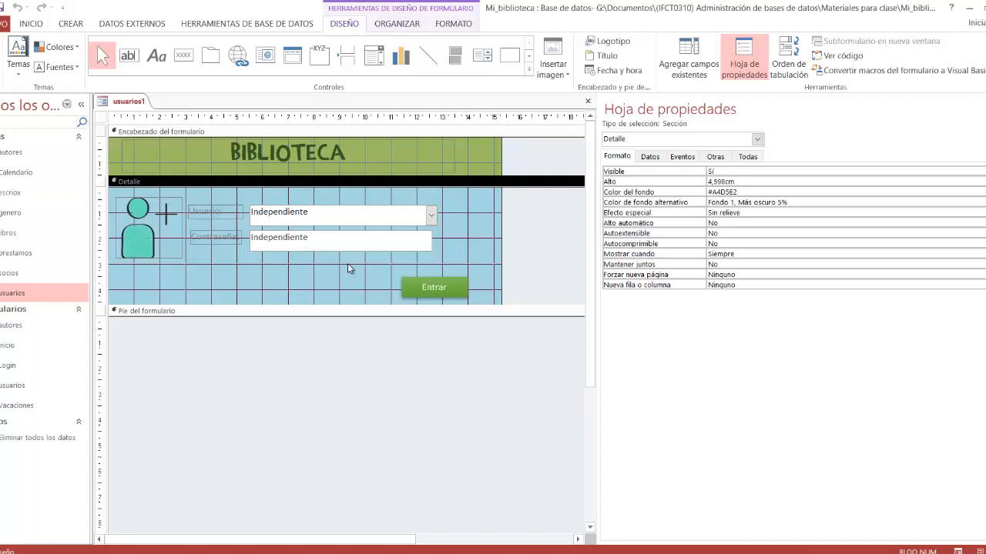
Step: Create an event procedure with the code builder for the Usuario combo box's Después de actualizar event
{"action": "left_click", "coordinate": [412, 214]}
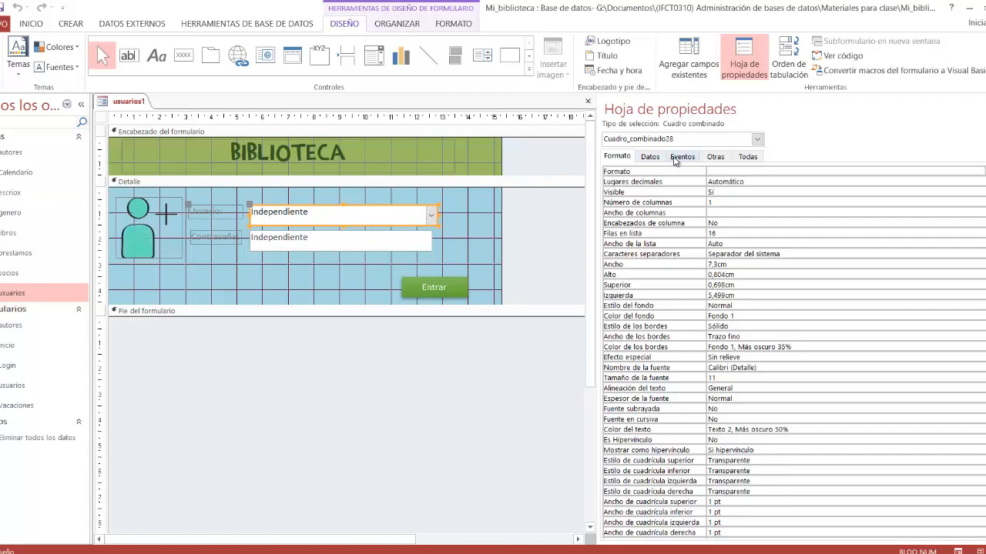
{"action": "left_click", "coordinate": [683, 157]}
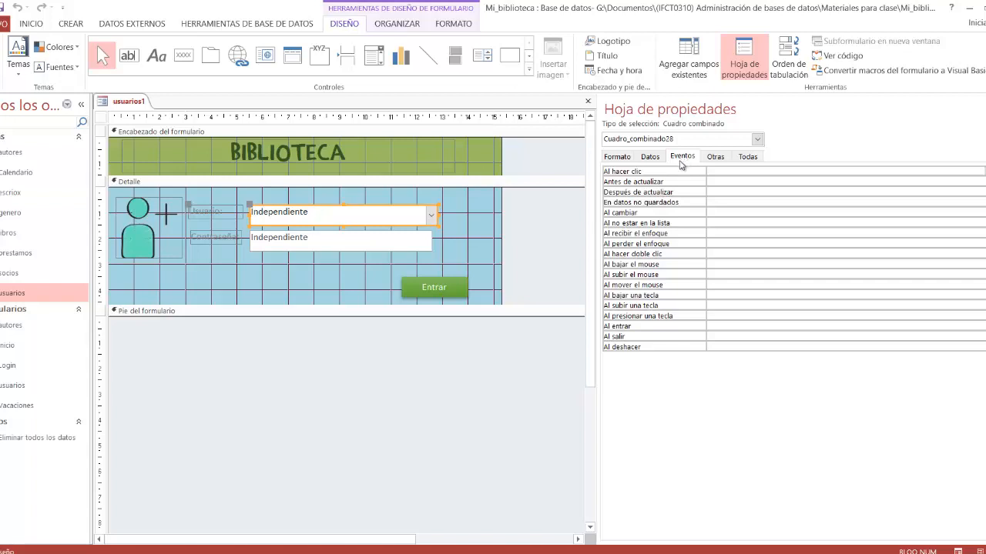
{"action": "left_click", "coordinate": [713, 193]}
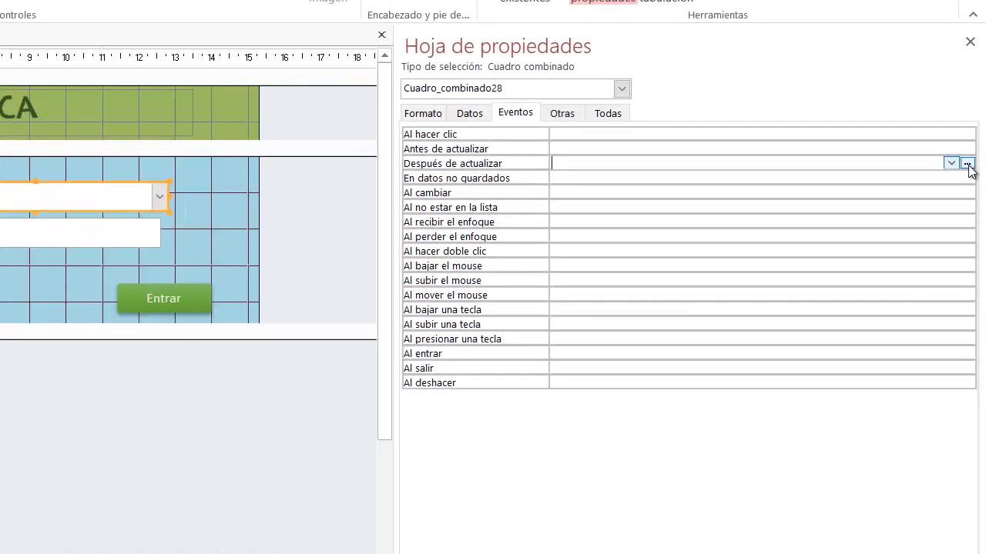
{"action": "left_click", "coordinate": [966, 164]}
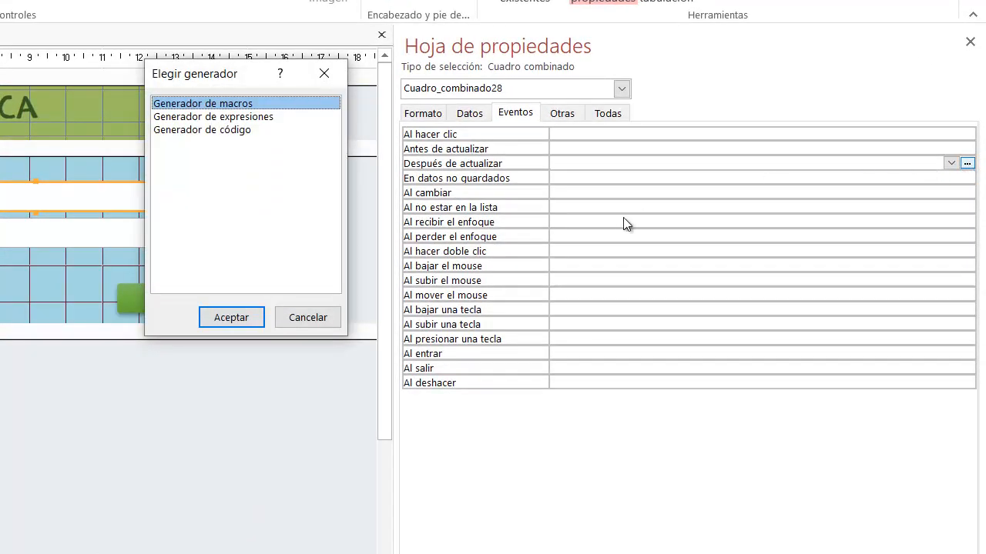
{"action": "left_click_drag", "start_coordinate": [245, 76], "coordinate": [191, 77]}
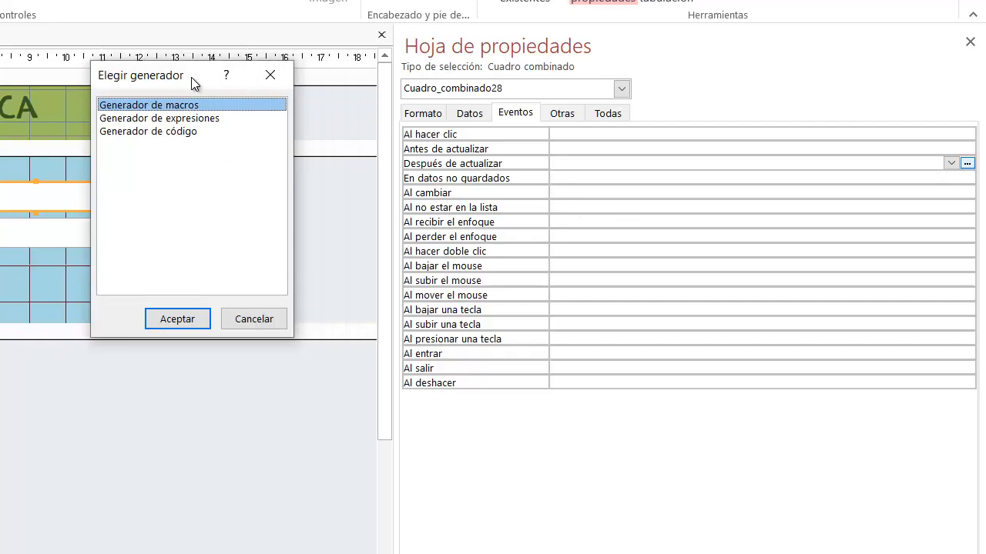
{"action": "left_click", "coordinate": [174, 133]}
{"action": "left_click", "coordinate": [176, 319]}
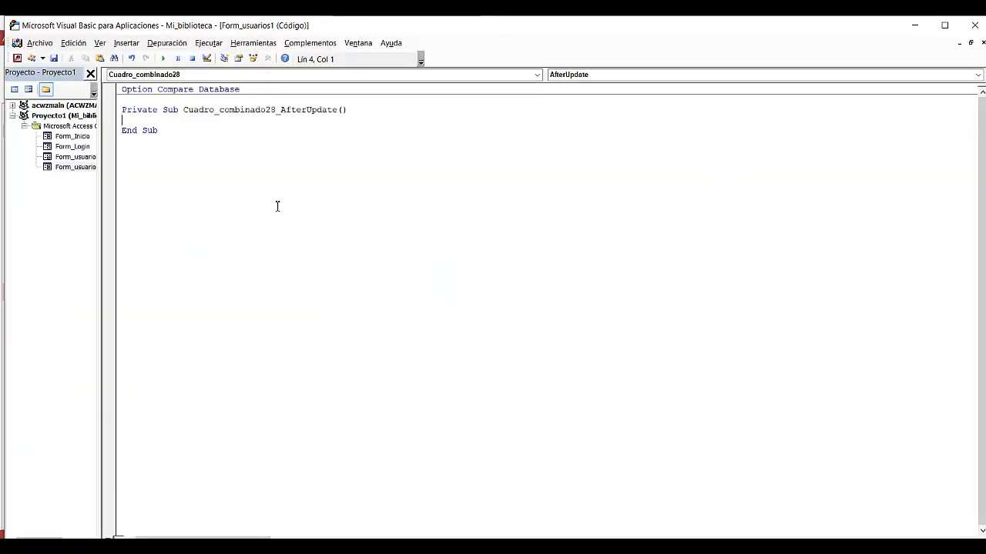
Step: Examine the event procedure's parts: its opening and End Sub lines, the combo box name and the AfterUpdate event
{"action": "left_click_drag", "start_coordinate": [122, 109], "coordinate": [350, 109]}
{"action": "left_click_drag", "start_coordinate": [156, 133], "coordinate": [131, 135]}
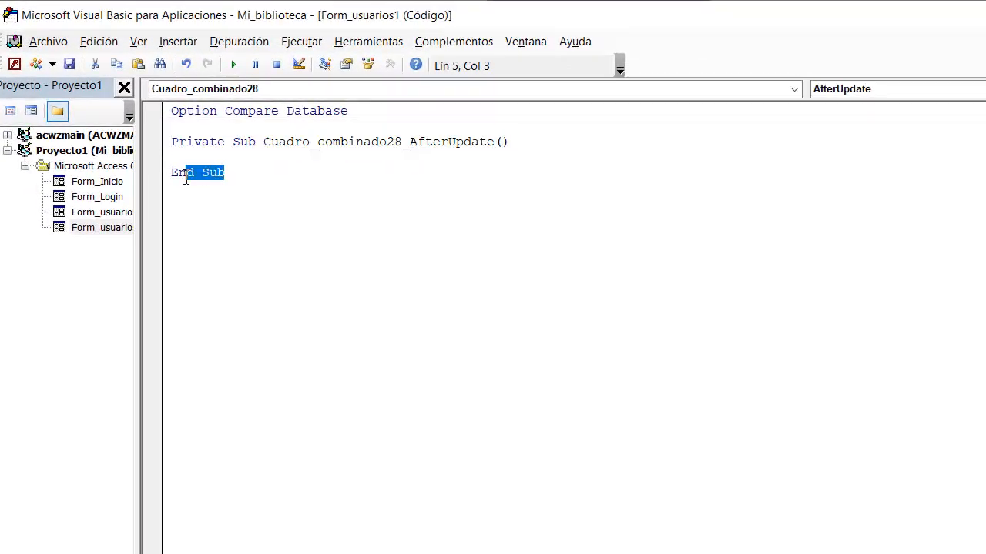
{"action": "left_click_drag", "start_coordinate": [186, 180], "coordinate": [148, 176]}
{"action": "left_click", "coordinate": [287, 159]}
{"action": "left_click_drag", "start_coordinate": [264, 141], "coordinate": [403, 149]}
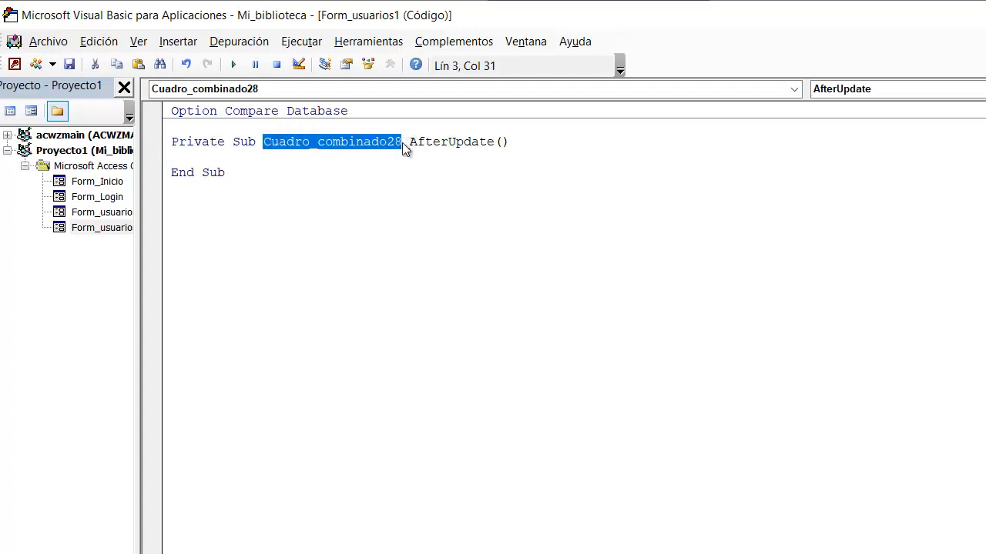
{"action": "left_click", "coordinate": [288, 157]}
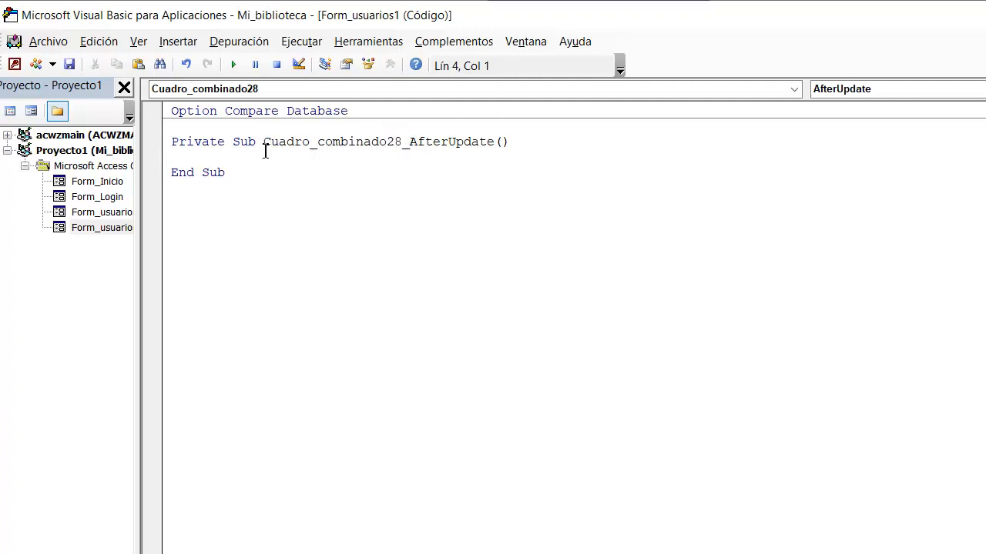
{"action": "left_click", "coordinate": [410, 141]}
{"action": "left_click_drag", "start_coordinate": [420, 142], "coordinate": [506, 141]}
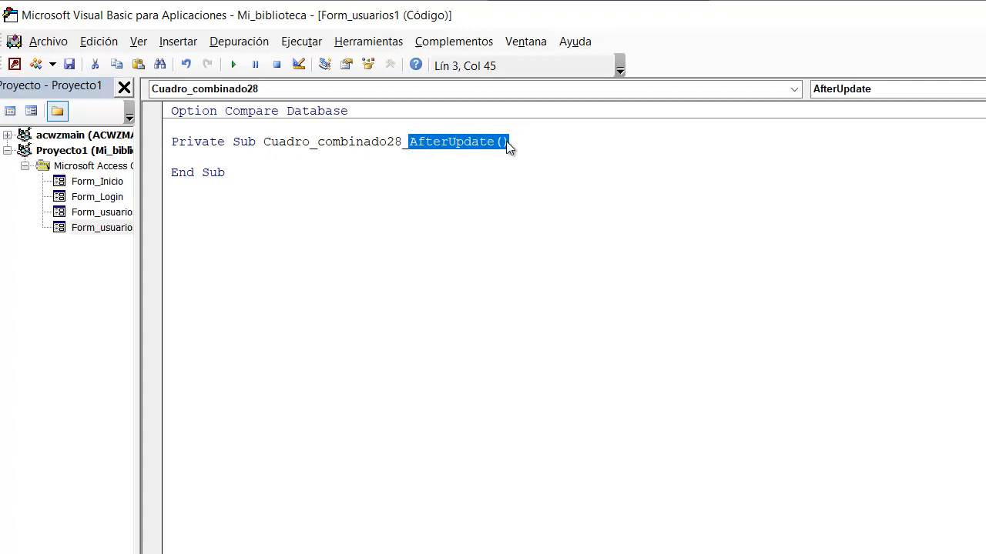
{"action": "left_click", "coordinate": [265, 166]}
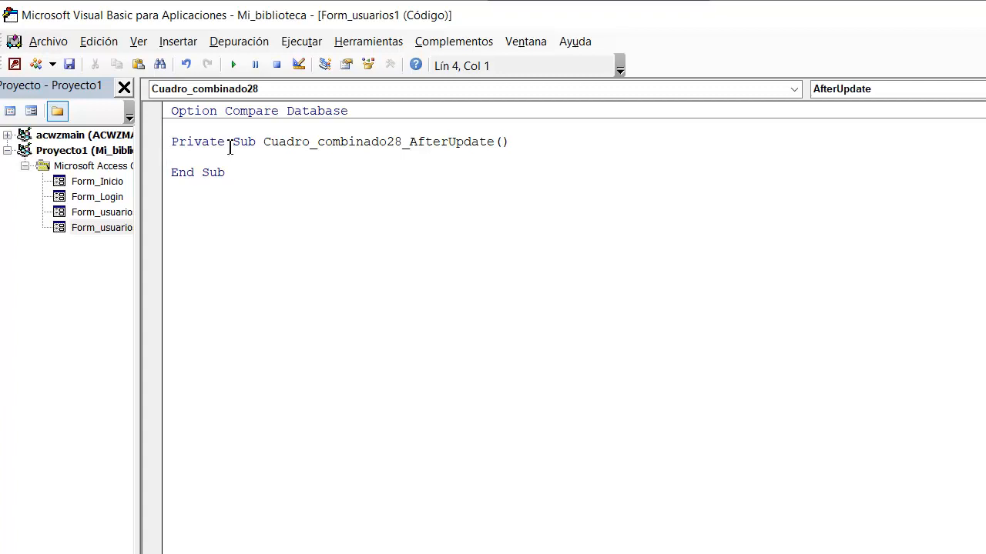
Step: Change the combo box's AfterUpdate procedure from Private to Public and add blank lines in its body
{"action": "left_click_drag", "start_coordinate": [229, 146], "coordinate": [176, 147]}
{"action": "left_click", "coordinate": [193, 156]}
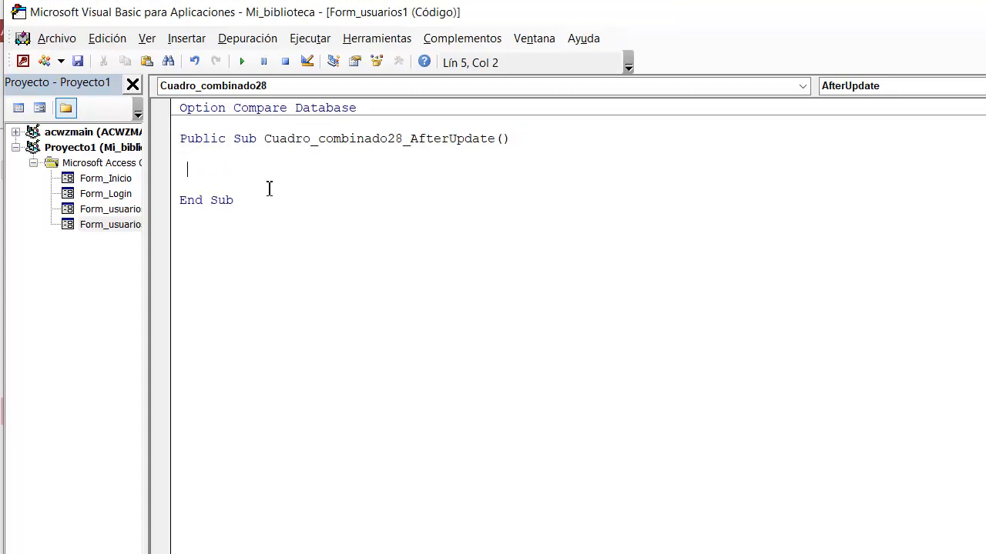
Step: In the combo box's AfterUpdate procedure, start a statement assigning cuadro_combinado28 to Nombre_usuario
{"action": "type", "text": "Nombre_usuario"}
{"action": "type", "text": "="}
{"action": "type", "text": "cuadro_"}
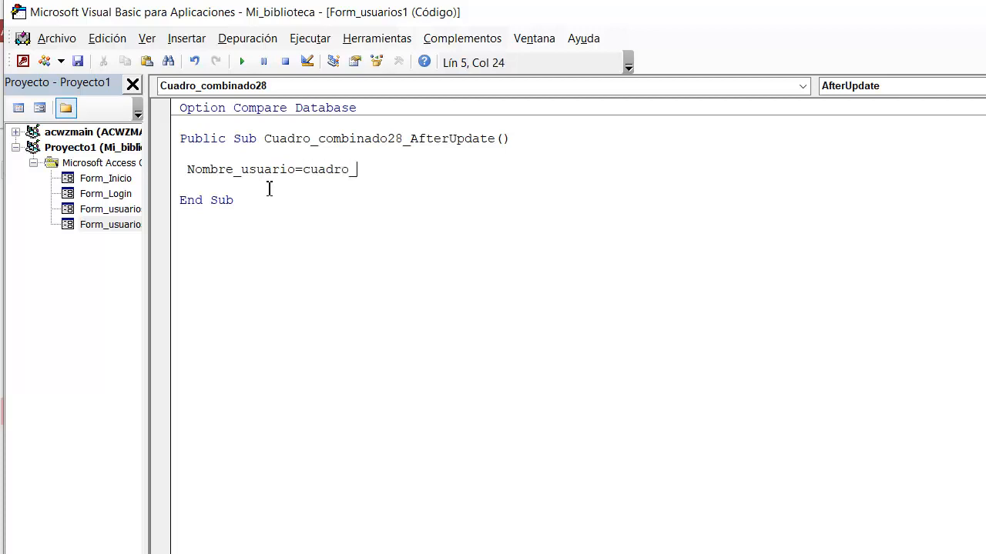
{"action": "type", "text": " combinado28"}
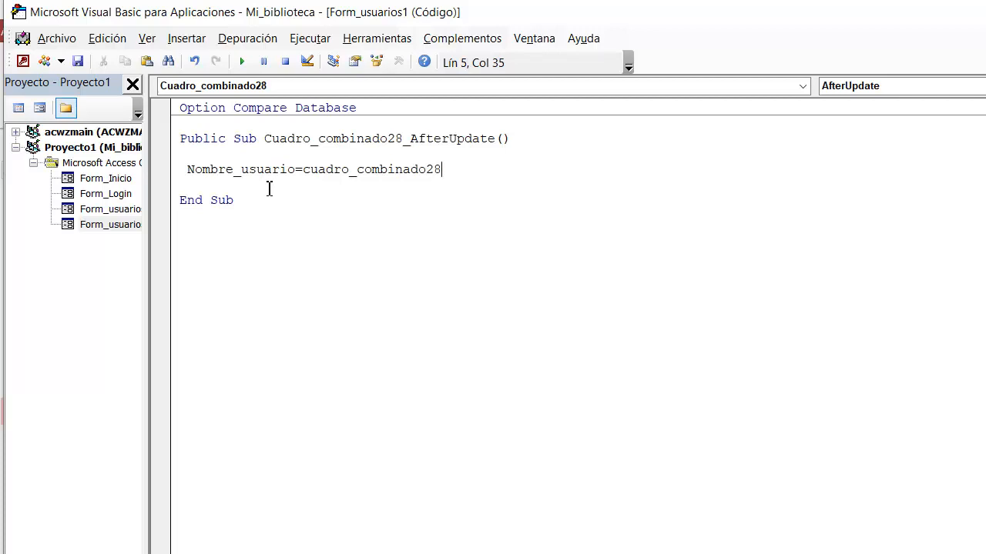
{"action": "type", "text": "."}
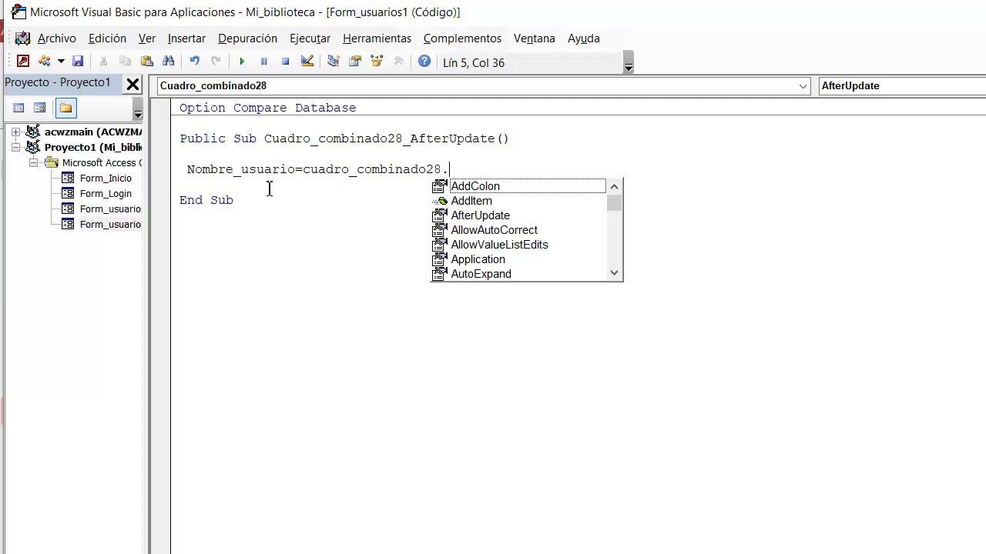
Step: Complete the Nombre_usuario assignment with the Column(0) property of the combo box, keeping one blank line before End Sub
{"action": "type", "text": "co"}
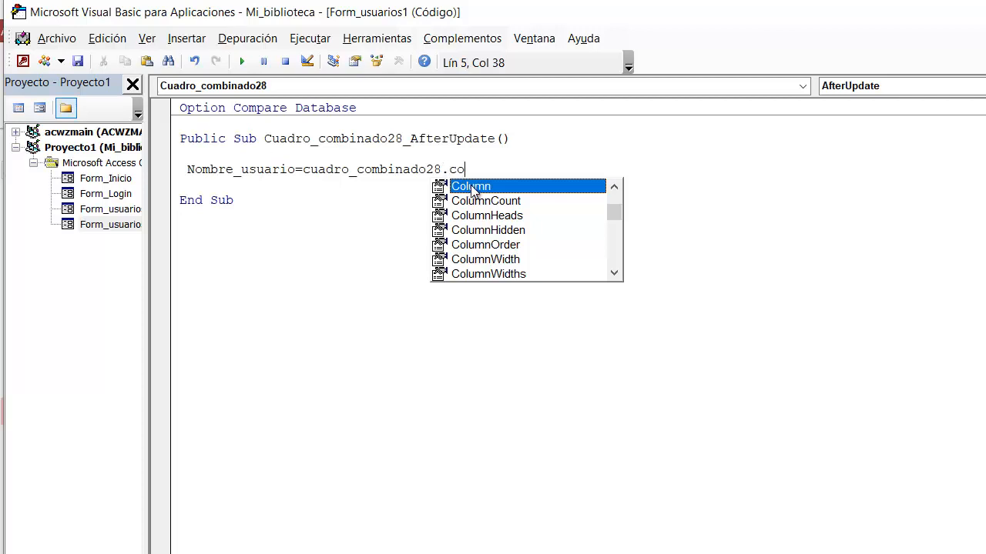
{"action": "double_click", "coordinate": [472, 190]}
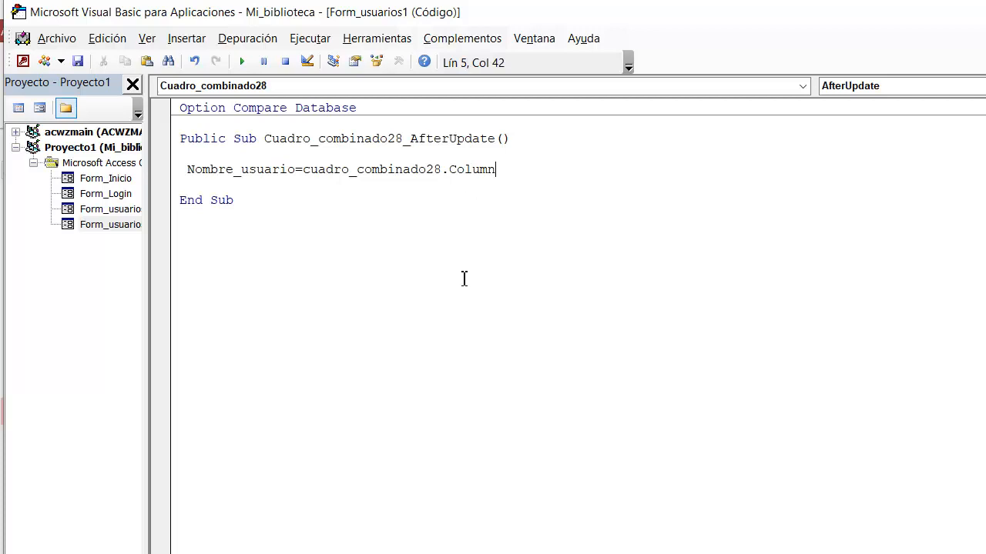
{"action": "type", "text": "(0)"}
{"action": "key", "text": "Return"}
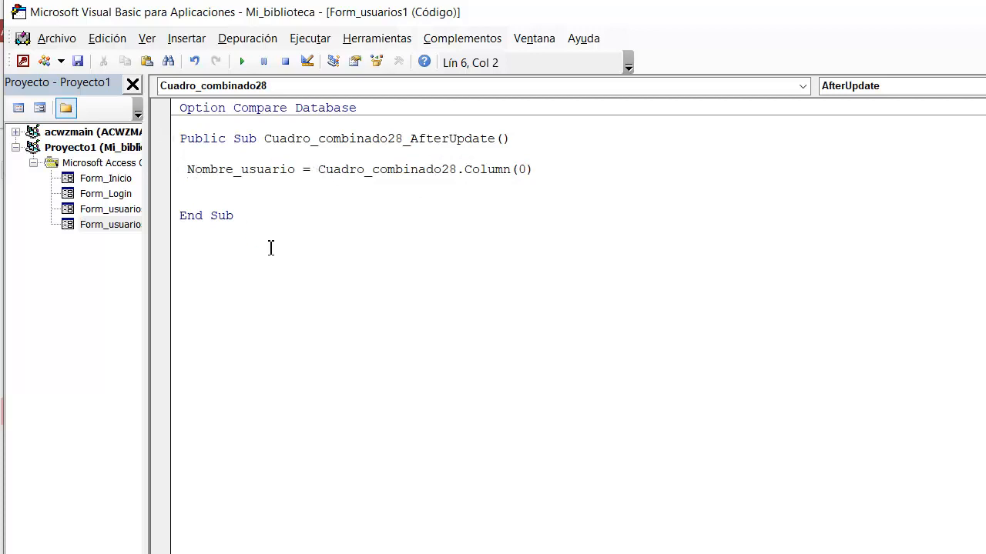
{"action": "key", "text": "BackSpace"}
{"action": "key", "text": "BackSpace"}
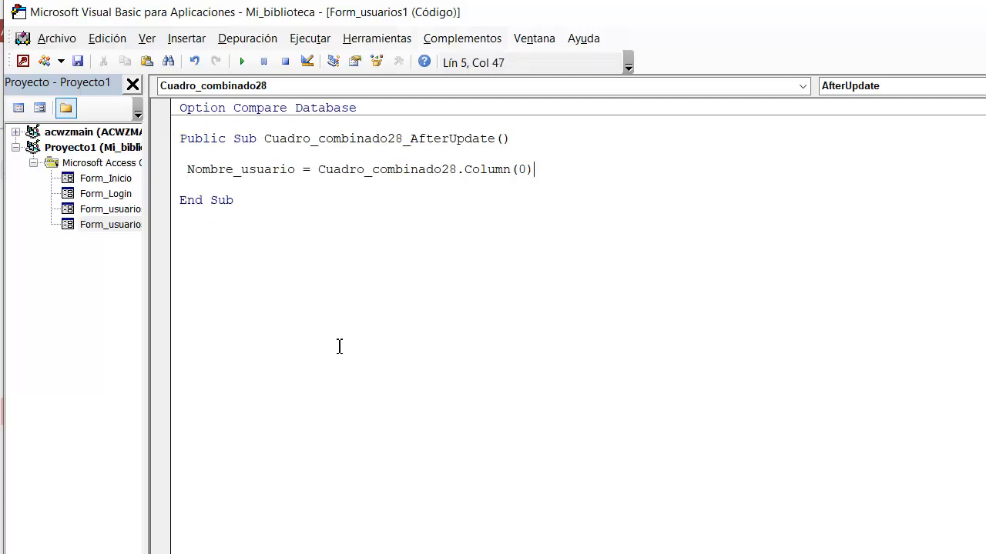
Step: Create an event procedure with the code builder for the Contraseña text box's Después de actualizar event
{"action": "key", "text": "alt+F11"}
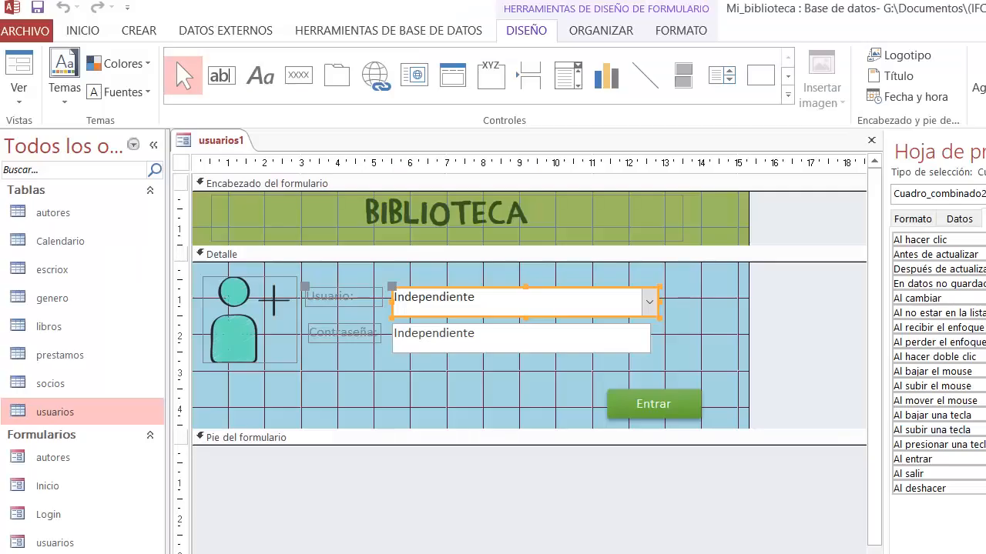
{"action": "left_click", "coordinate": [443, 344]}
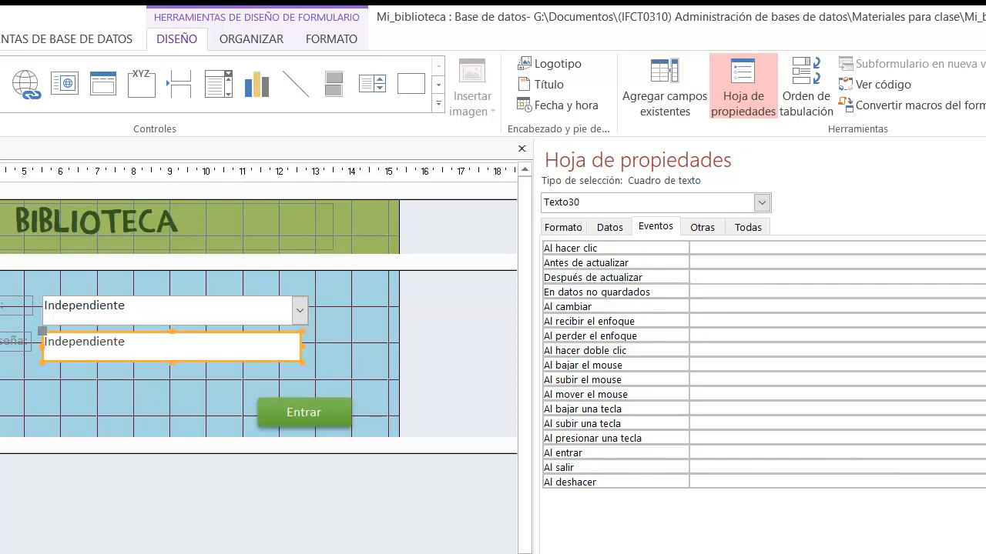
{"action": "key", "text": "ctrl+F2"}
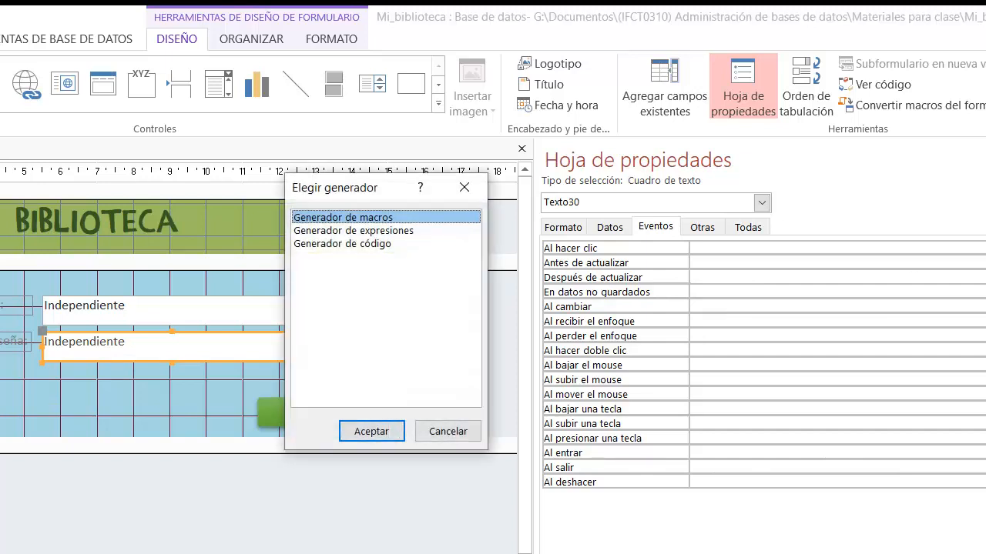
{"action": "left_click", "coordinate": [387, 244]}
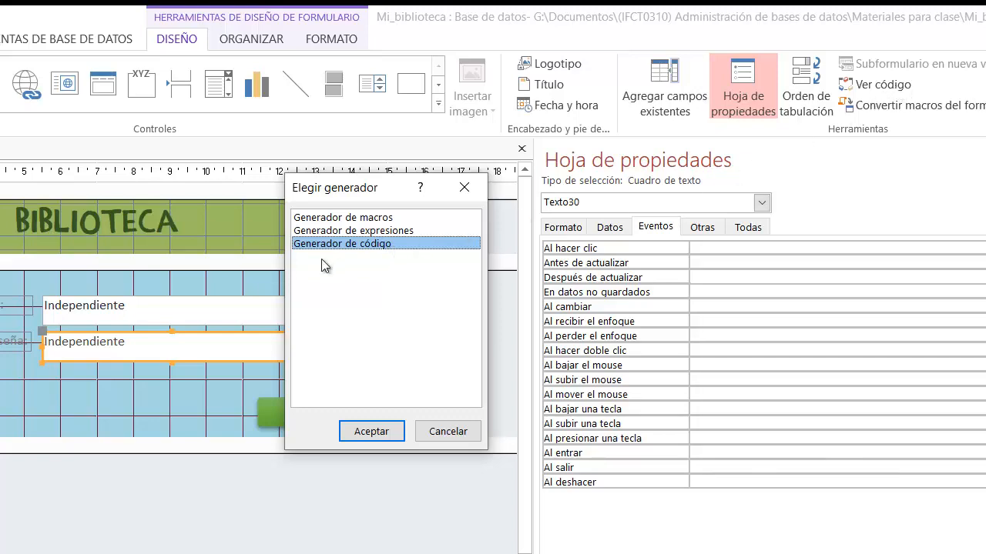
{"action": "left_click", "coordinate": [370, 430]}
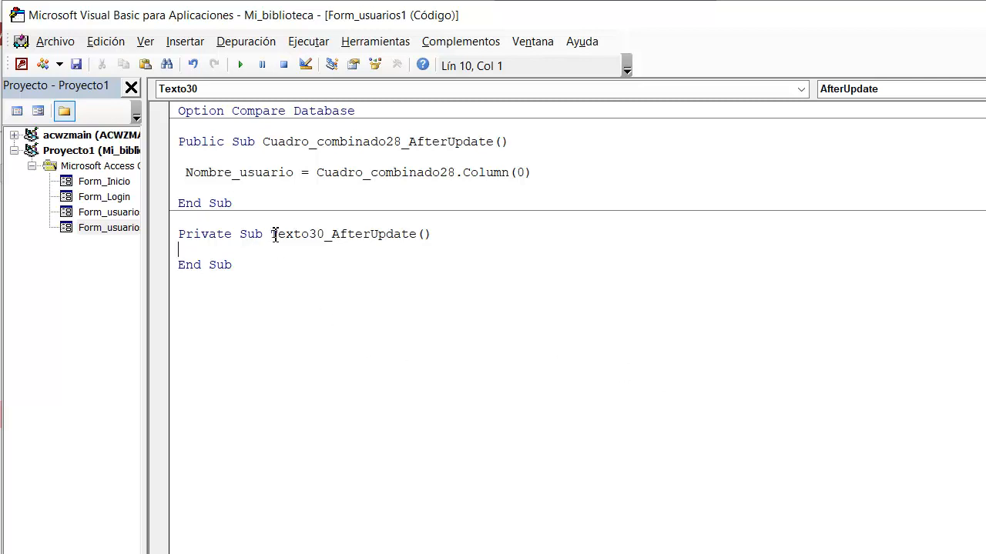
Step: Check the text box name in the new procedure's header and change the procedure from Private to Public
{"action": "left_click_drag", "start_coordinate": [272, 234], "coordinate": [329, 234]}
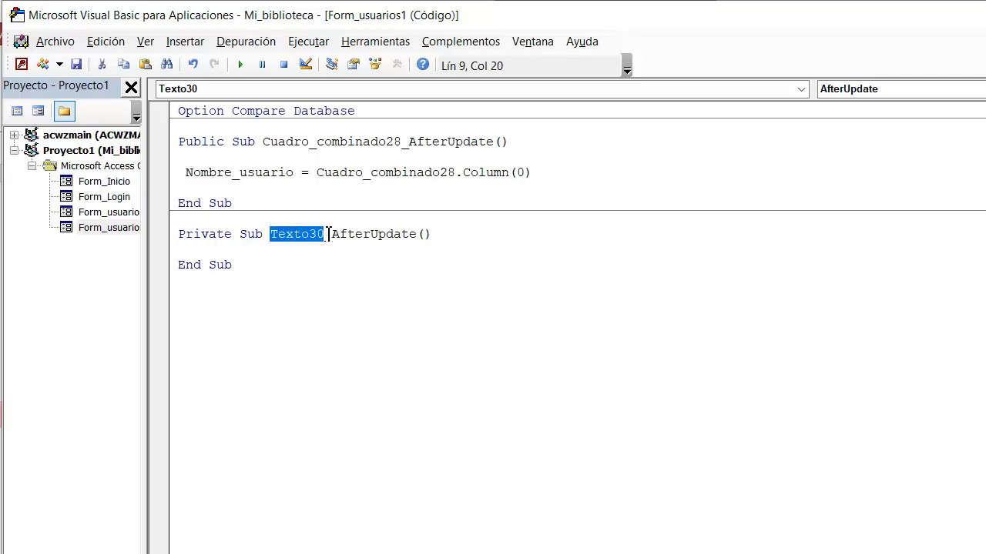
{"action": "left_click", "coordinate": [265, 250]}
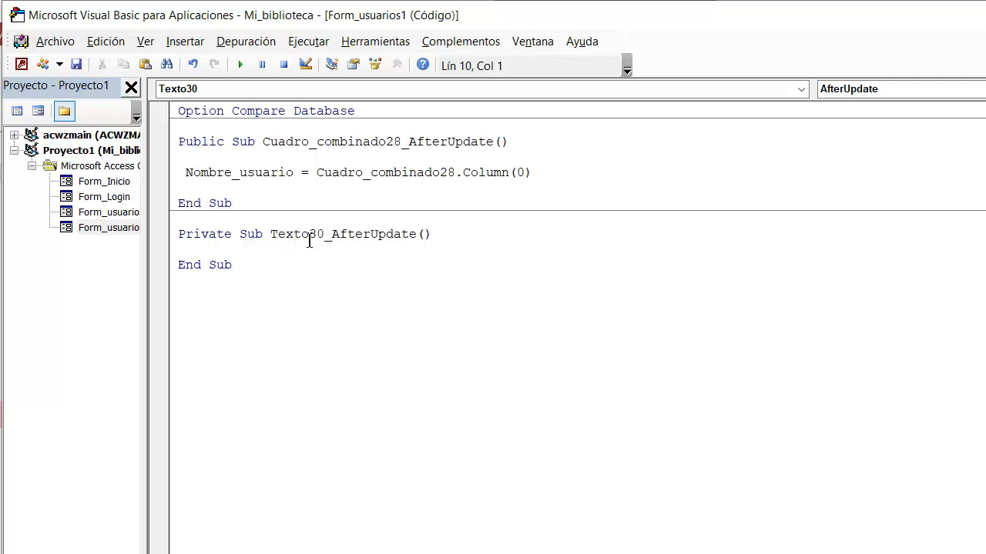
{"action": "left_click_drag", "start_coordinate": [272, 234], "coordinate": [326, 235]}
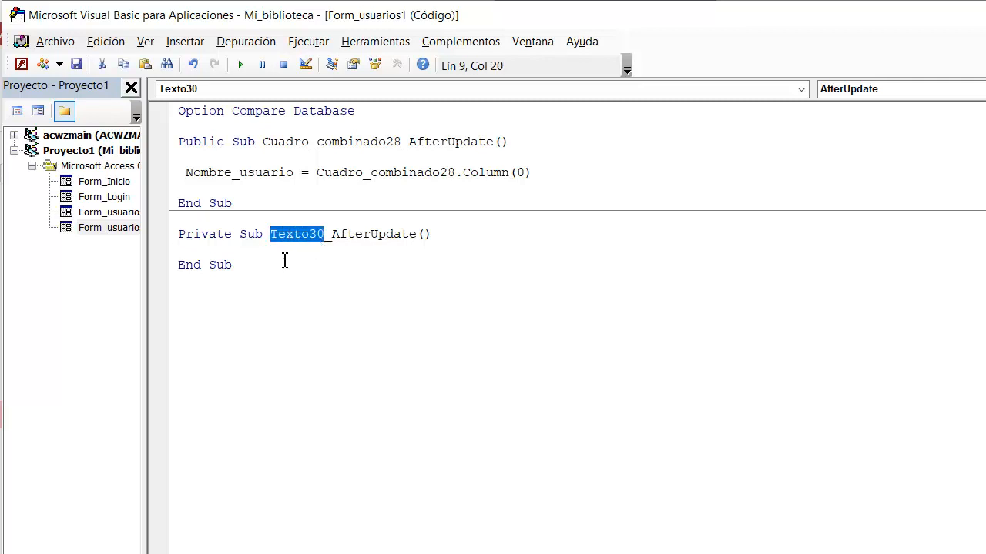
{"action": "left_click", "coordinate": [282, 254]}
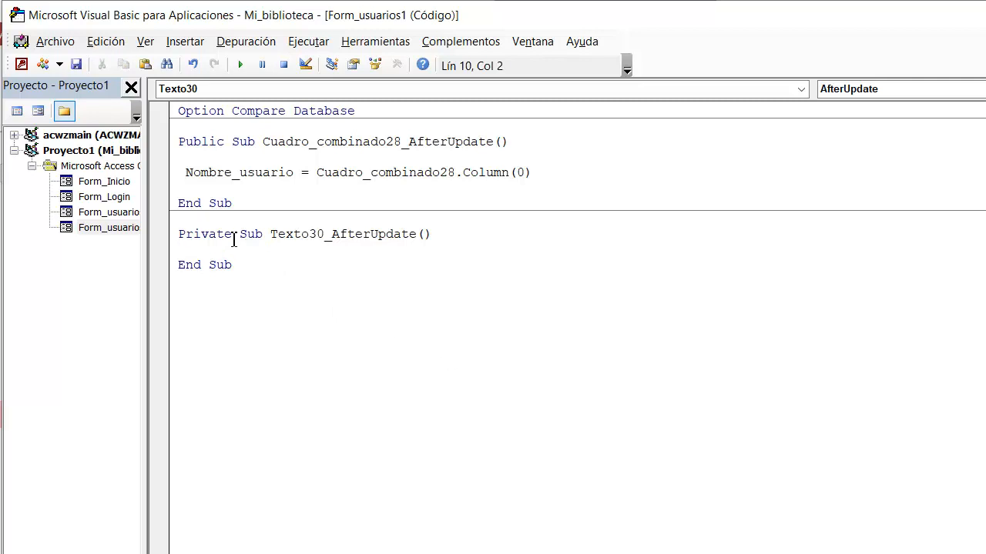
{"action": "left_click_drag", "start_coordinate": [231, 234], "coordinate": [183, 243]}
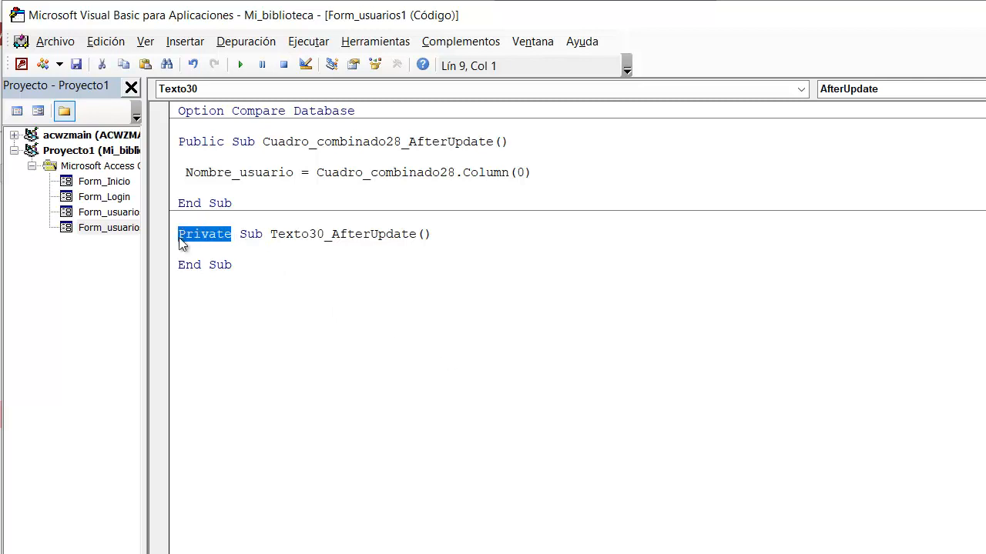
{"action": "type", "text": "Public"}
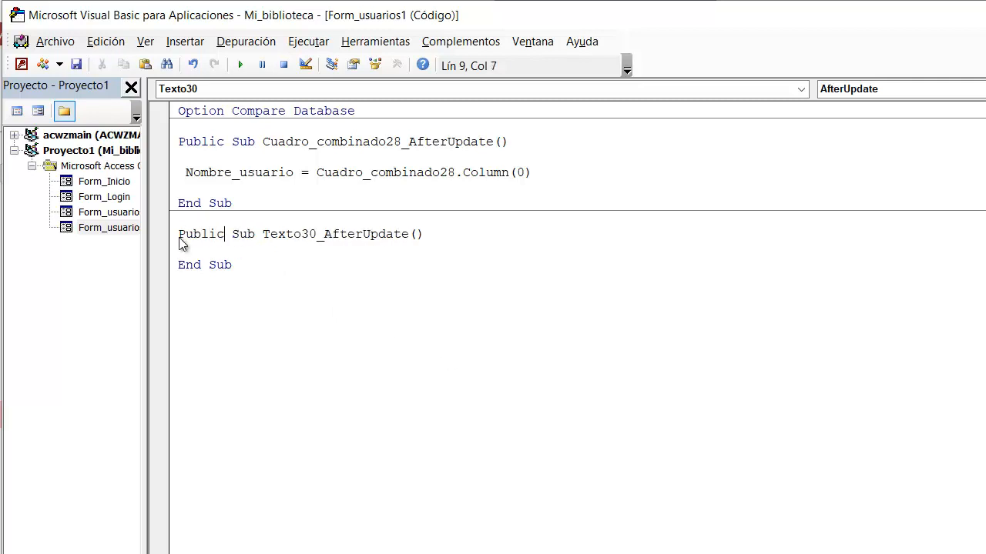
Step: In the Texto30 AfterUpdate procedure, write the statement Clave_usuario = Texto30.Value
{"action": "left_click", "coordinate": [221, 250]}
{"action": "type", "text": "Cla"}
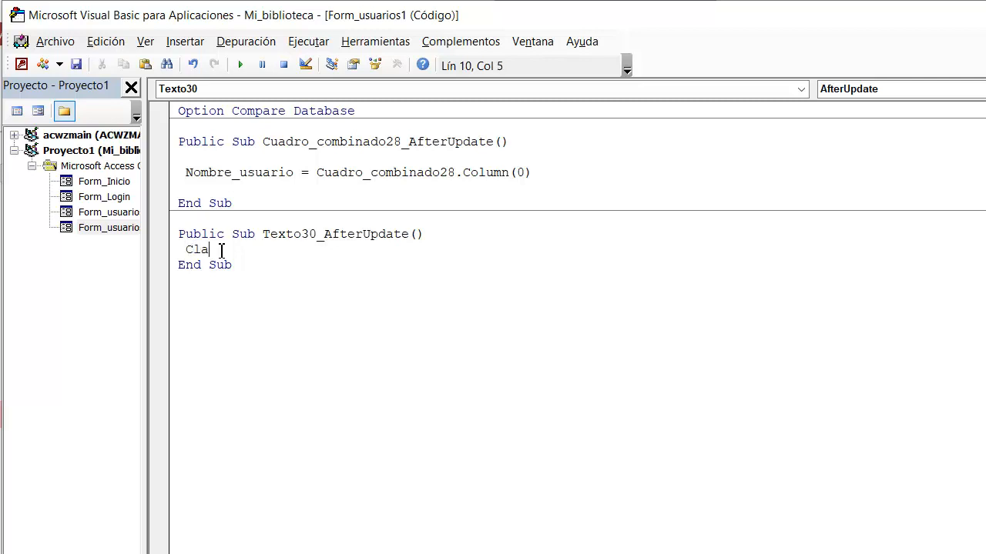
{"action": "type", "text": "ve_usuario= texto"}
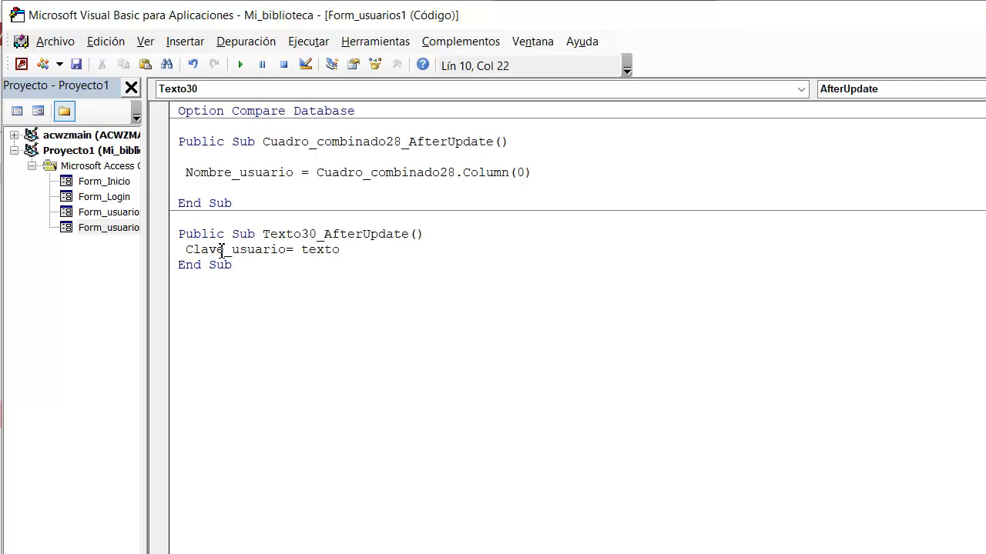
{"action": "type", "text": "30."}
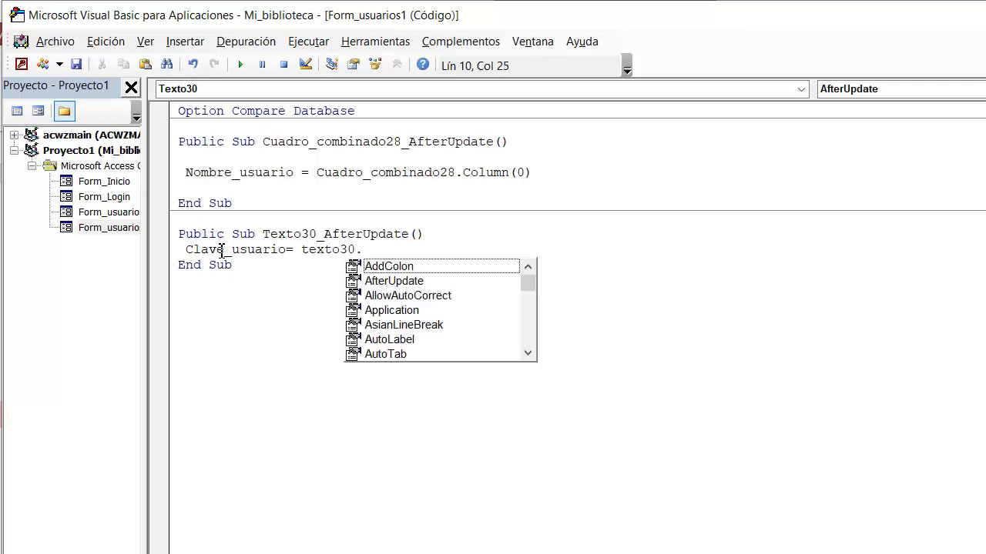
{"action": "type", "text": "va"}
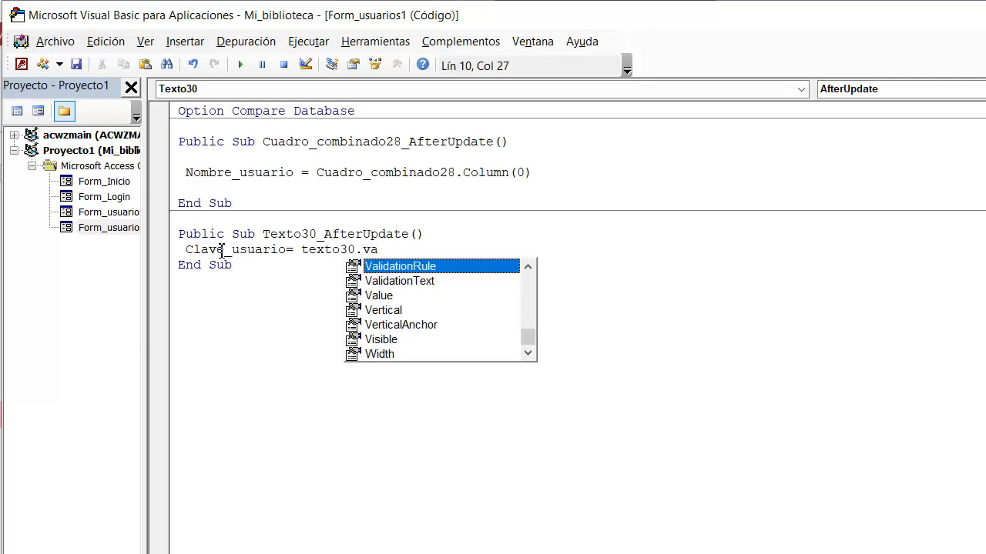
{"action": "type", "text": "lue"}
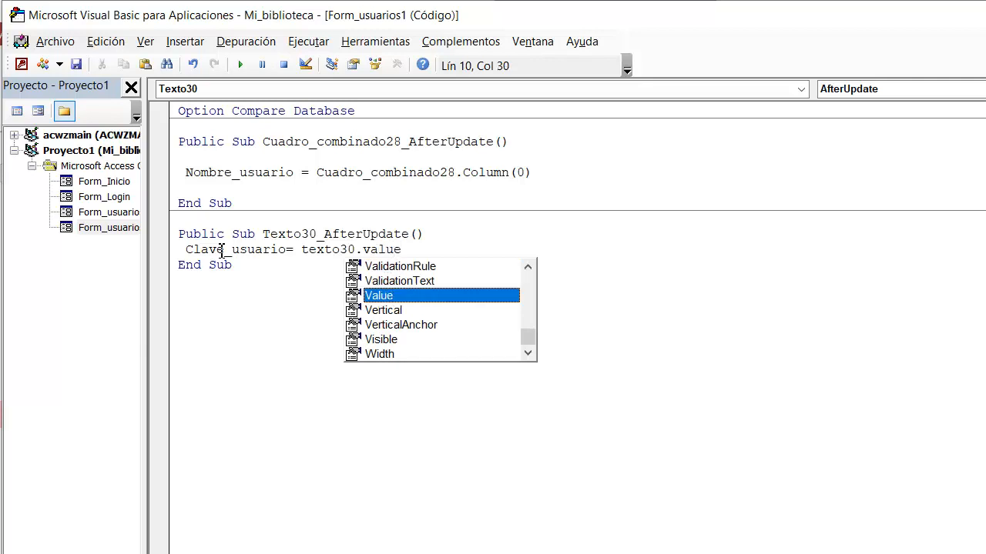
{"action": "key", "text": "Return"}
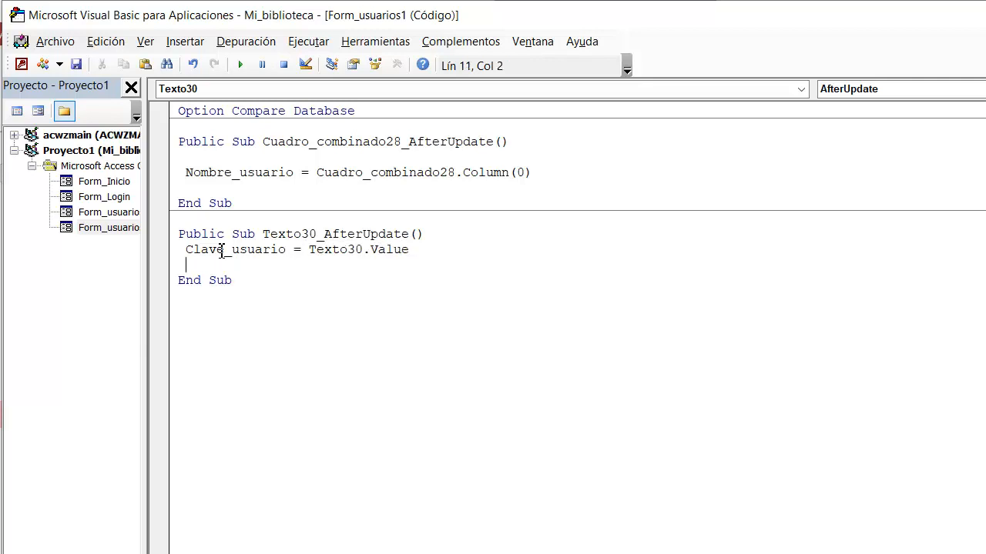
Step: Insert a blank line above the Clave_usuario assignment
{"action": "left_click", "coordinate": [334, 383]}
{"action": "left_click", "coordinate": [186, 254]}
{"action": "key", "text": "Return"}
{"action": "left_click", "coordinate": [298, 377]}
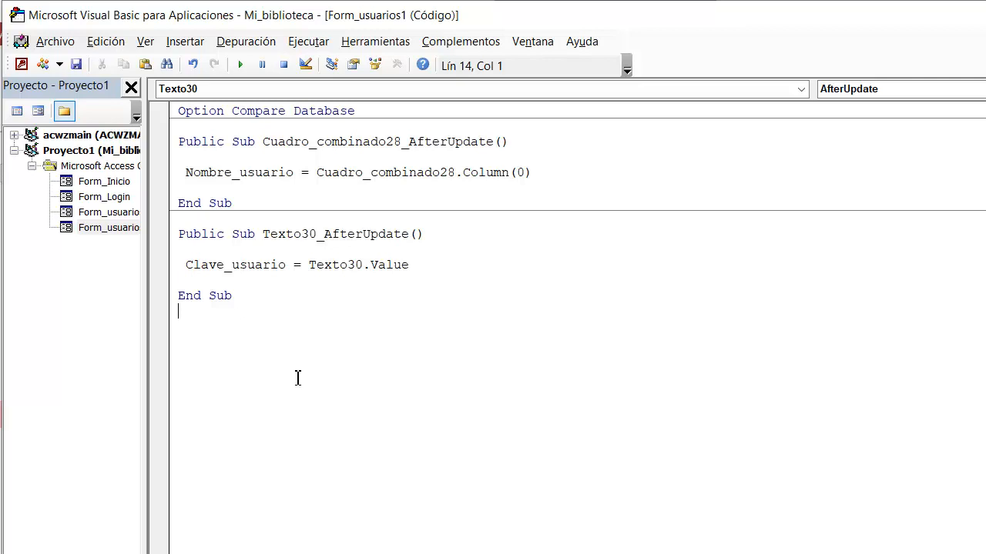
{"action": "left_click", "coordinate": [362, 113]}
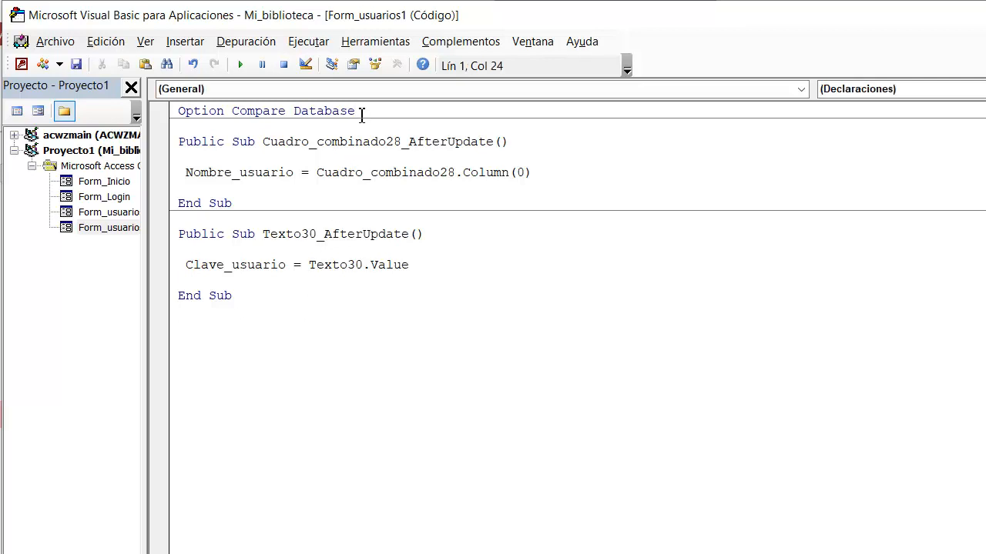
{"action": "key", "text": "Return"}
{"action": "type", "text": "P"}
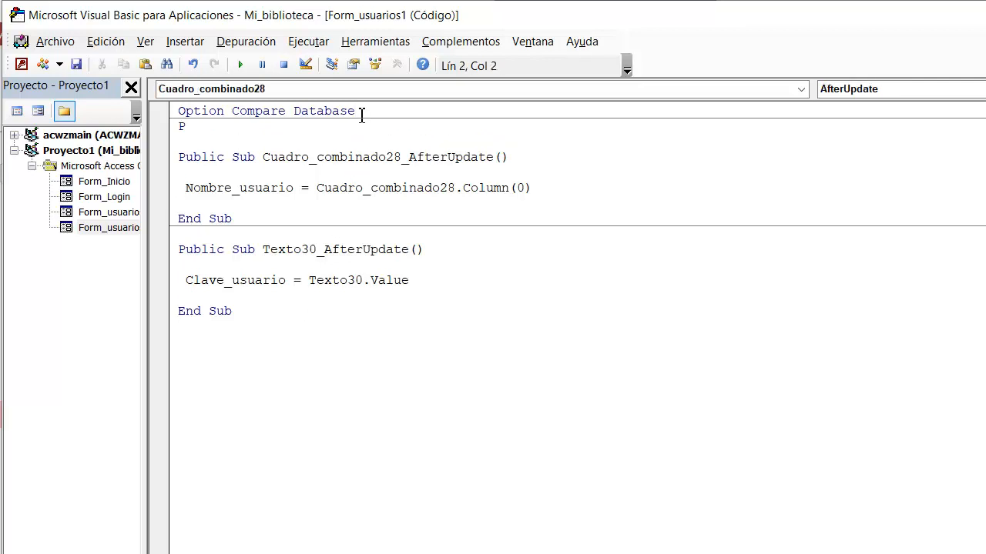
{"action": "type", "text": "ubli"}
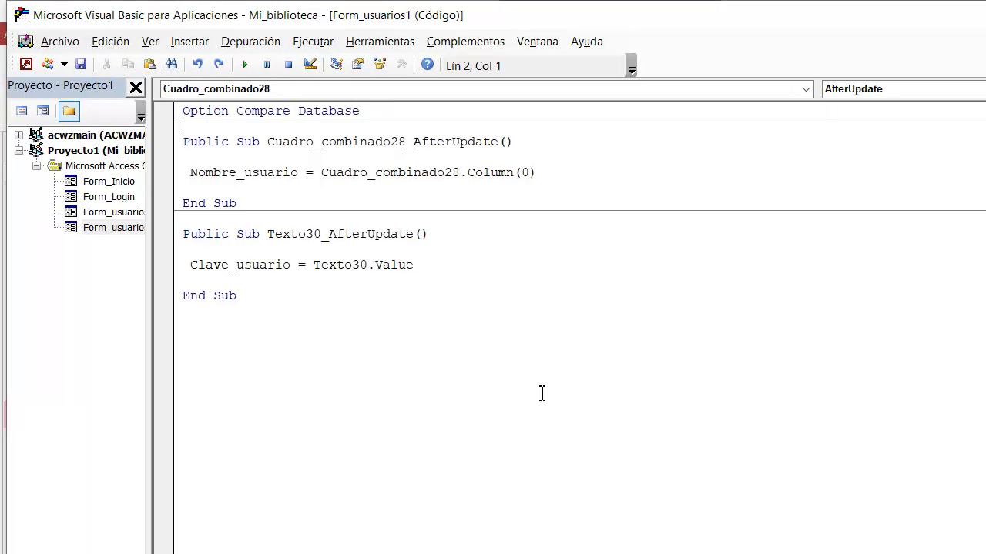
Step: Declare the module-level variables below Option Compare Database with the line Public Nombre_usuario, Clave_usuario As String
{"action": "type", "text": "Public Nomb"}
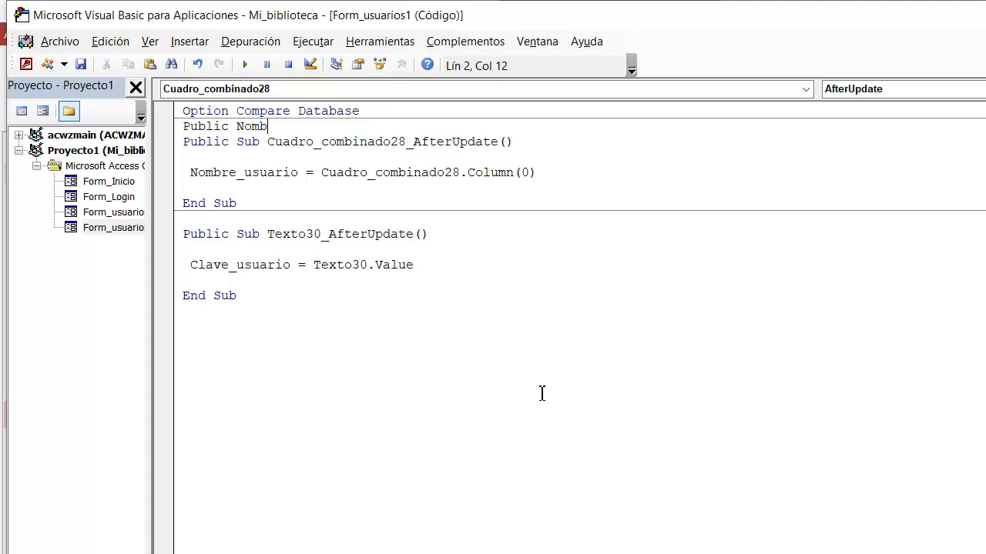
{"action": "type", "text": "re_usuario, C"}
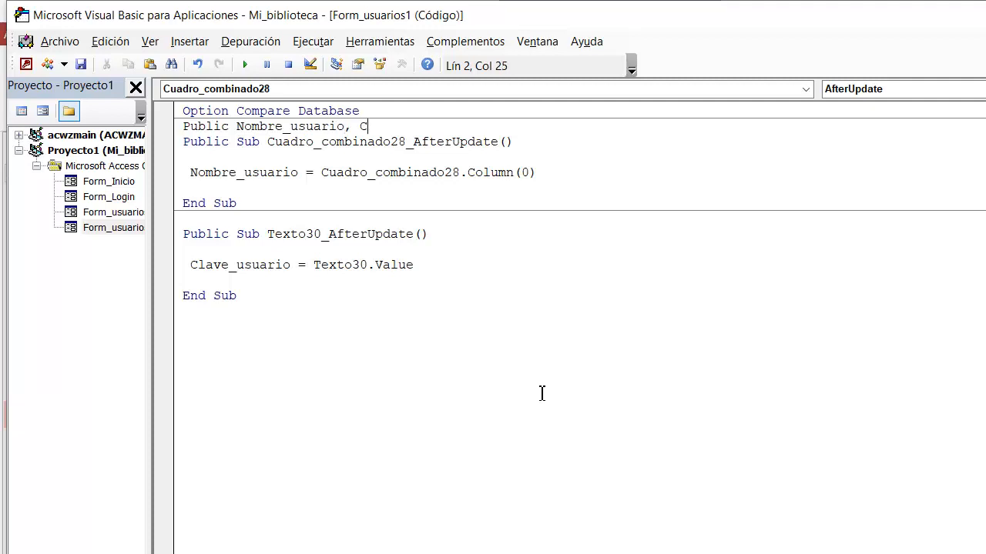
{"action": "type", "text": "lave_usuario as"}
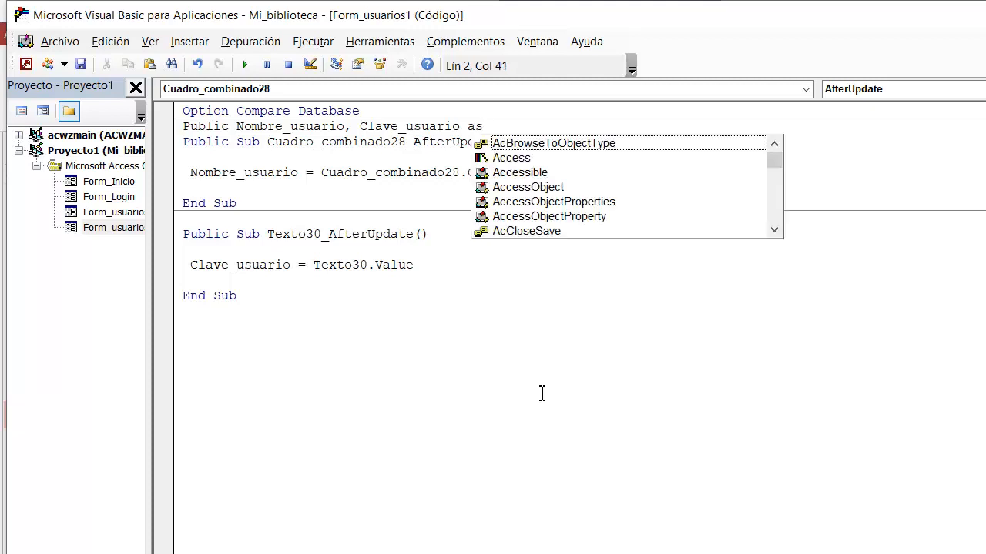
{"action": "type", "text": " stri"}
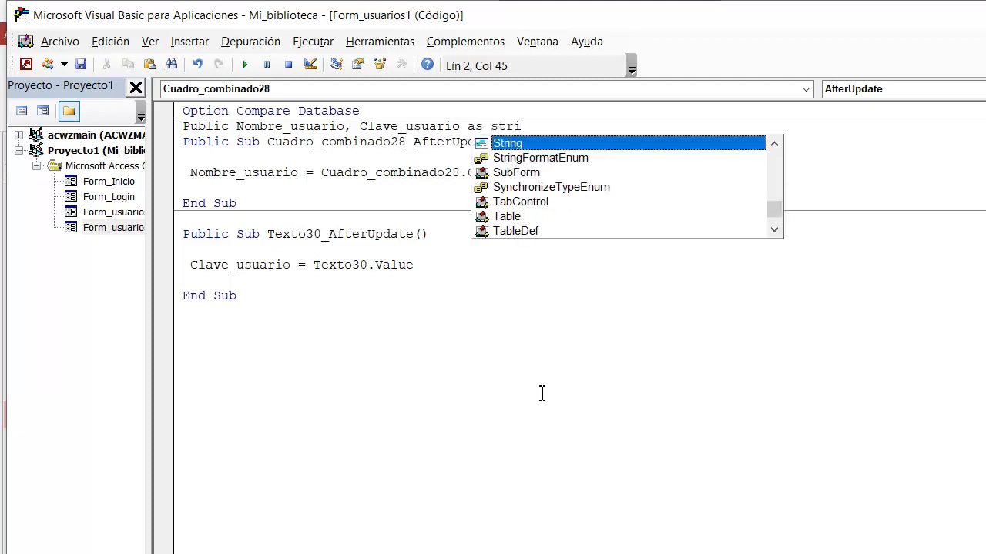
{"action": "type", "text": "ng"}
{"action": "key", "text": "Return"}
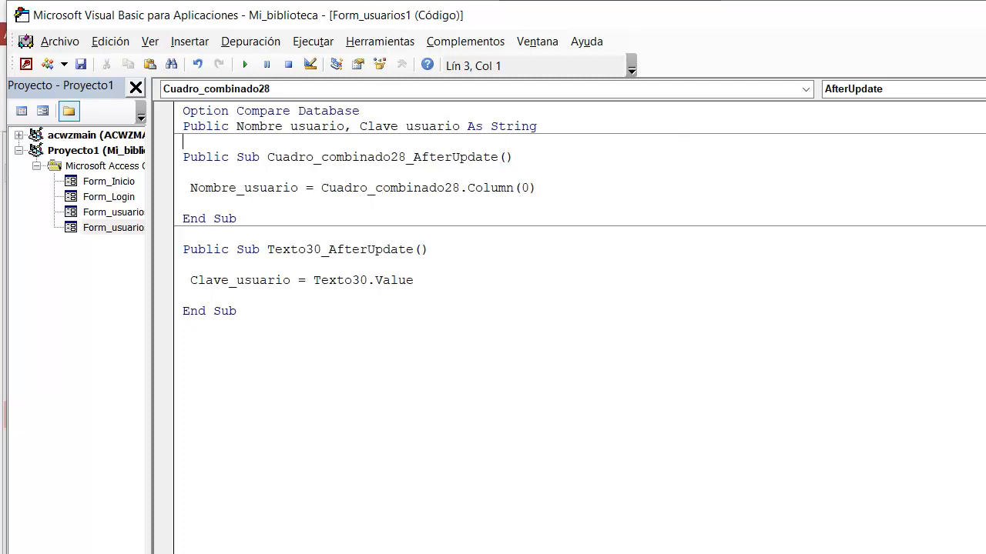
Step: Create a code-builder event procedure for the On Click event (Al hacer clic) of the Entrar button
{"action": "key", "text": "alt+F11"}
{"action": "left_click", "coordinate": [660, 415]}
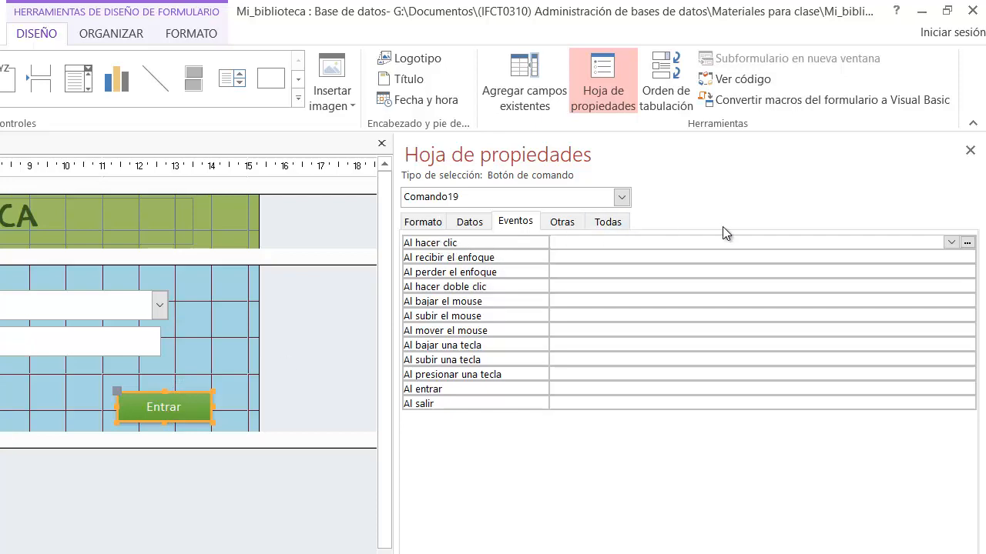
{"action": "left_click", "coordinate": [967, 243]}
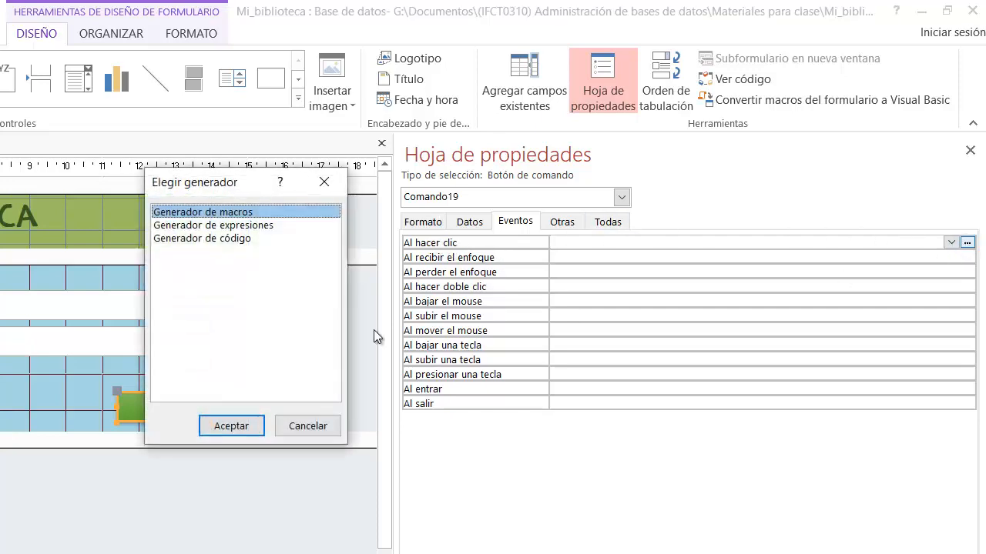
{"action": "left_click", "coordinate": [238, 241]}
{"action": "left_click", "coordinate": [231, 425]}
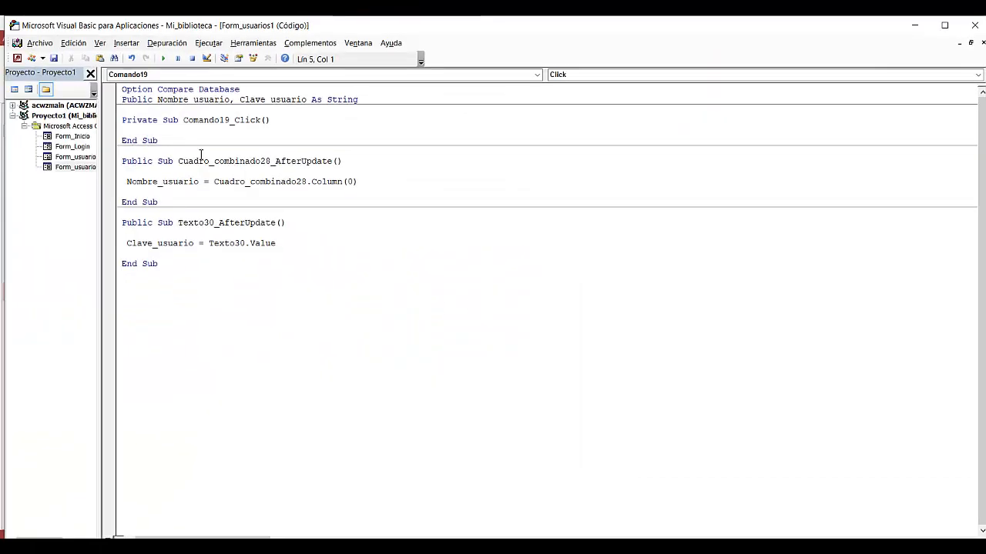
Step: Check the button name in the header of the new Click procedure
{"action": "left_click_drag", "start_coordinate": [123, 120], "coordinate": [145, 139]}
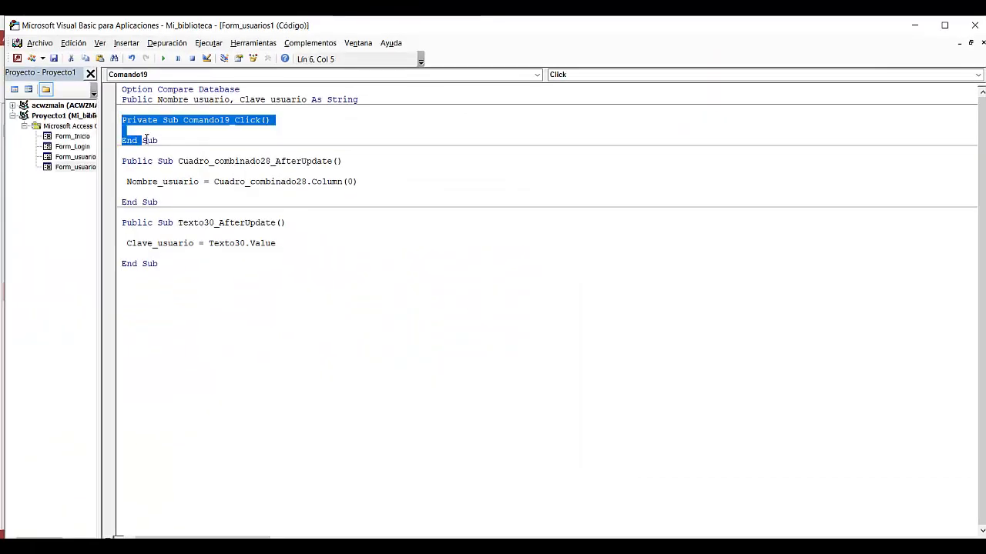
{"action": "left_click", "coordinate": [248, 131]}
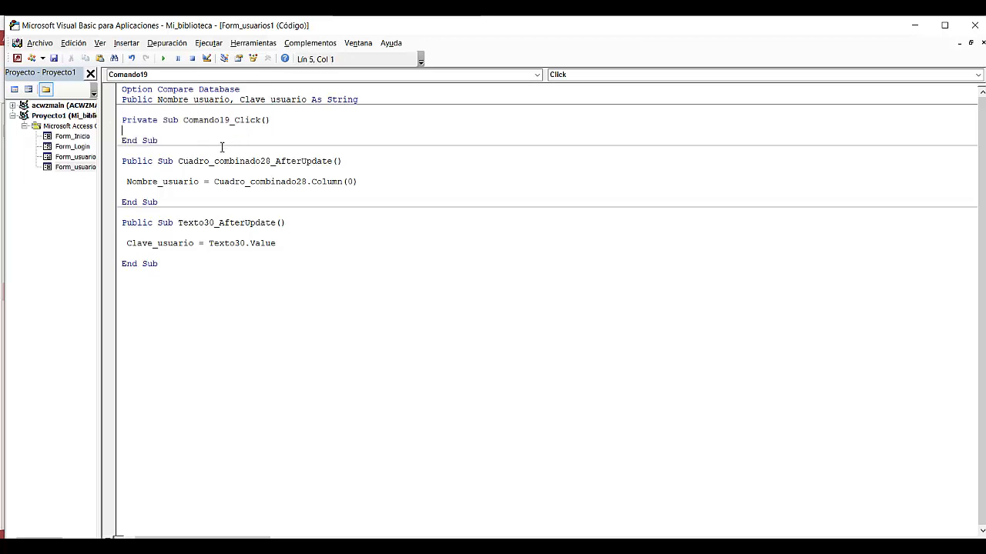
{"action": "left_click", "coordinate": [186, 121]}
{"action": "left_click_drag", "start_coordinate": [227, 119], "coordinate": [222, 130]}
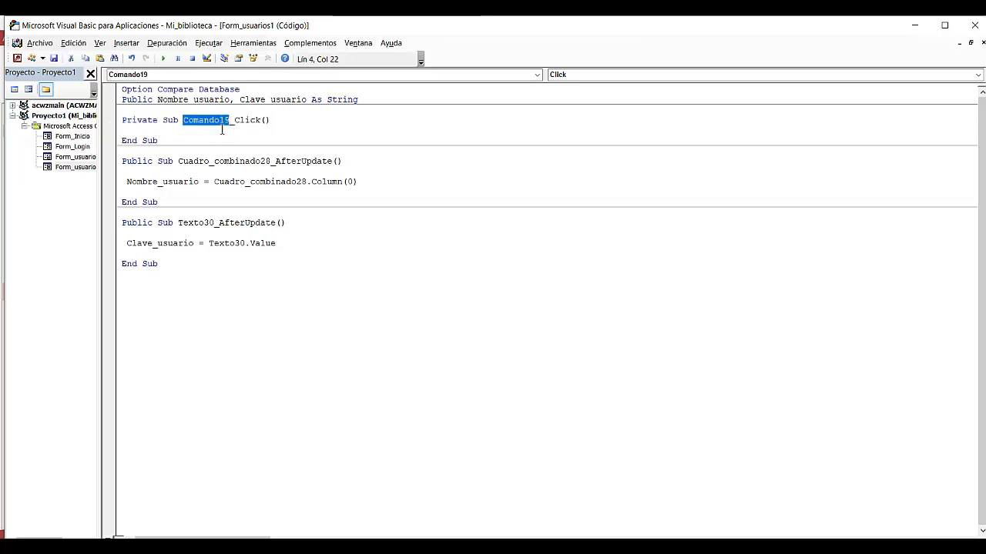
{"action": "left_click", "coordinate": [213, 131]}
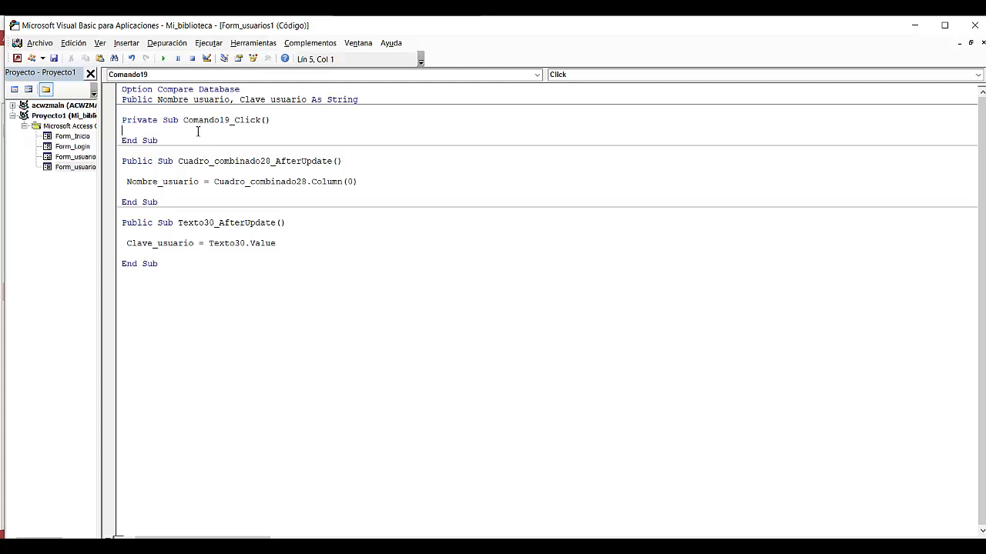
{"action": "left_click", "coordinate": [319, 122]}
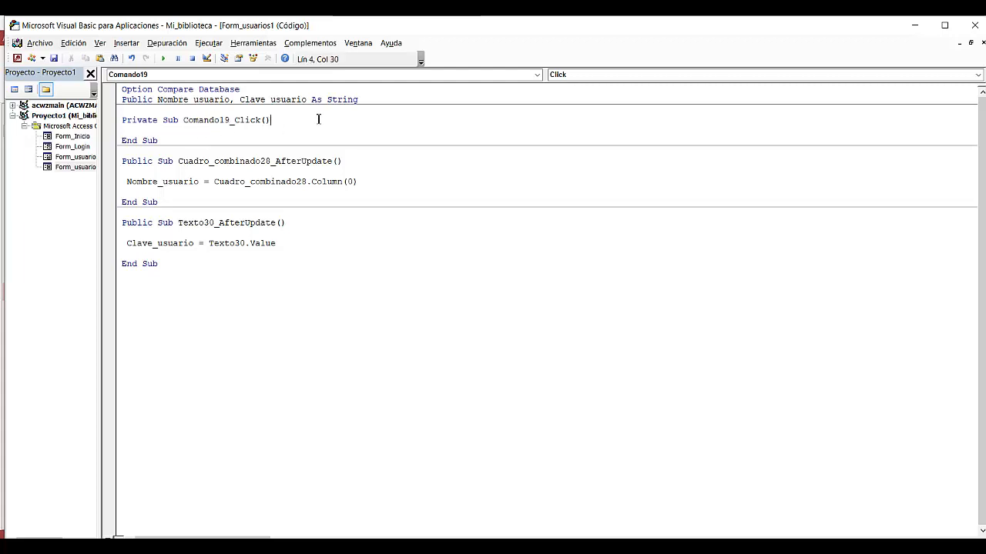
Step: Open the code of Form_Login and copy the body of Comando3_Click, from the opening comment block through the final End If
{"action": "left_click", "coordinate": [80, 147]}
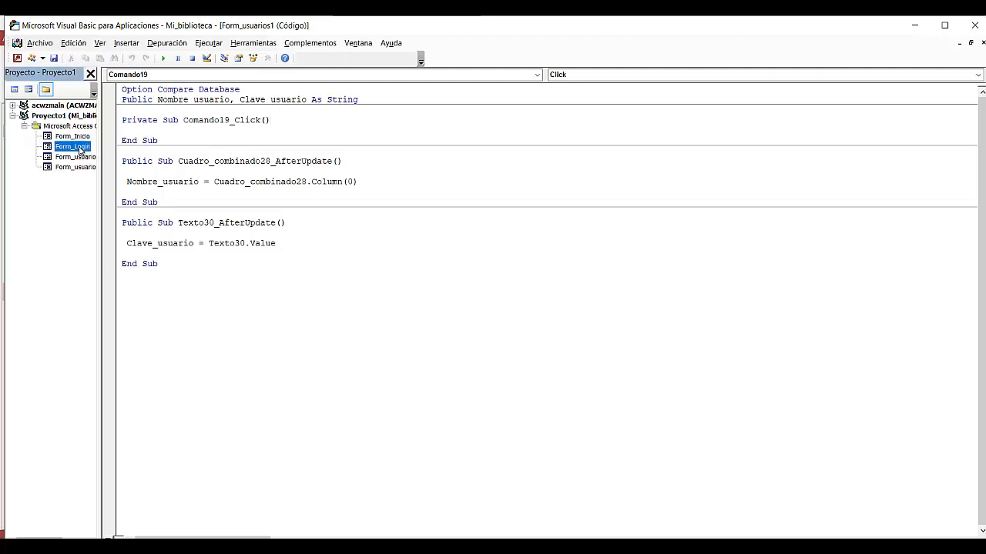
{"action": "right_click", "coordinate": [80, 148]}
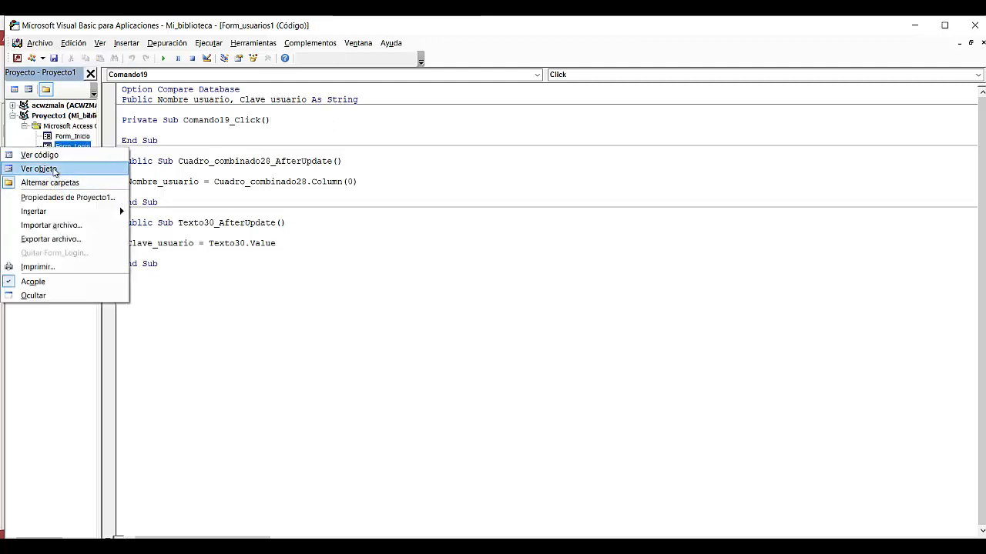
{"action": "left_click", "coordinate": [46, 155]}
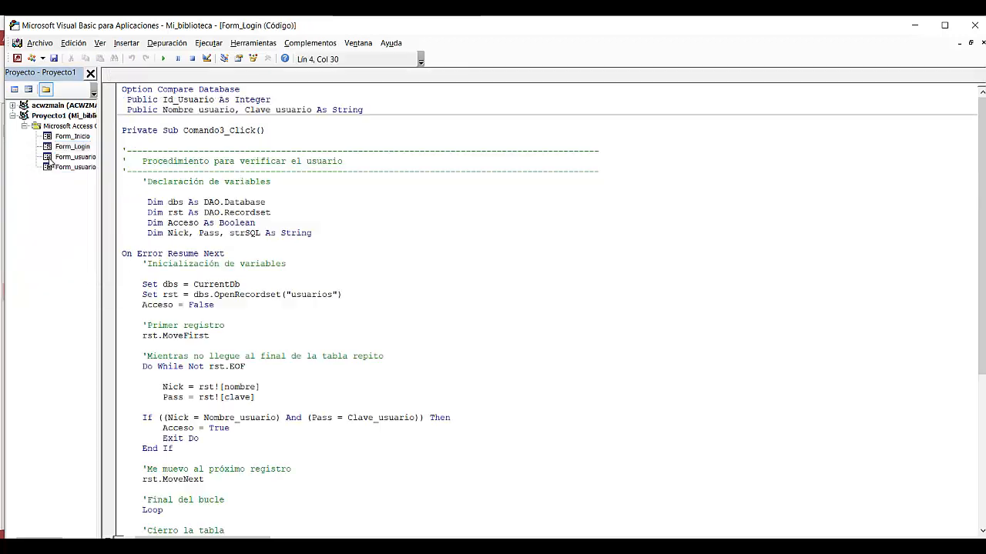
{"action": "left_click", "coordinate": [417, 223]}
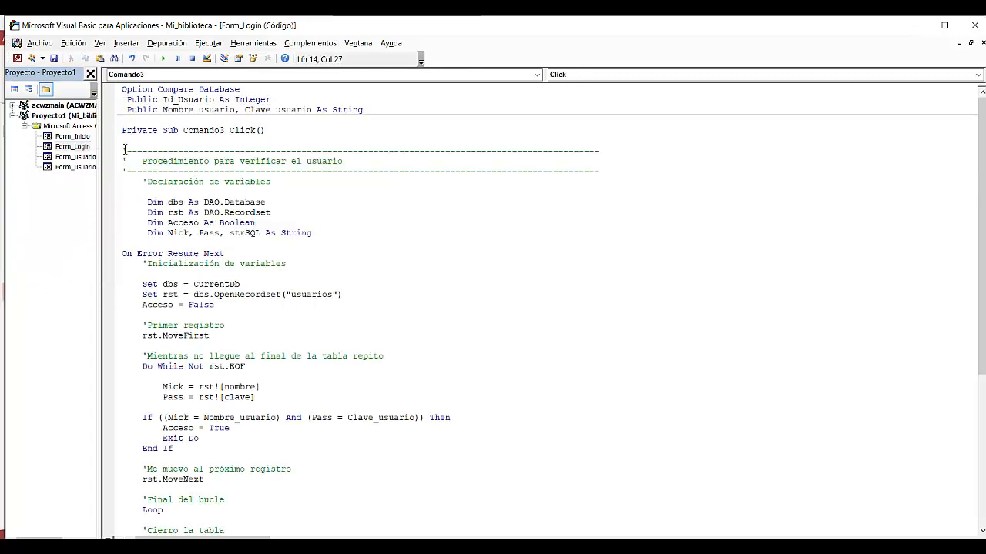
{"action": "left_click_drag", "start_coordinate": [122, 130], "coordinate": [285, 133]}
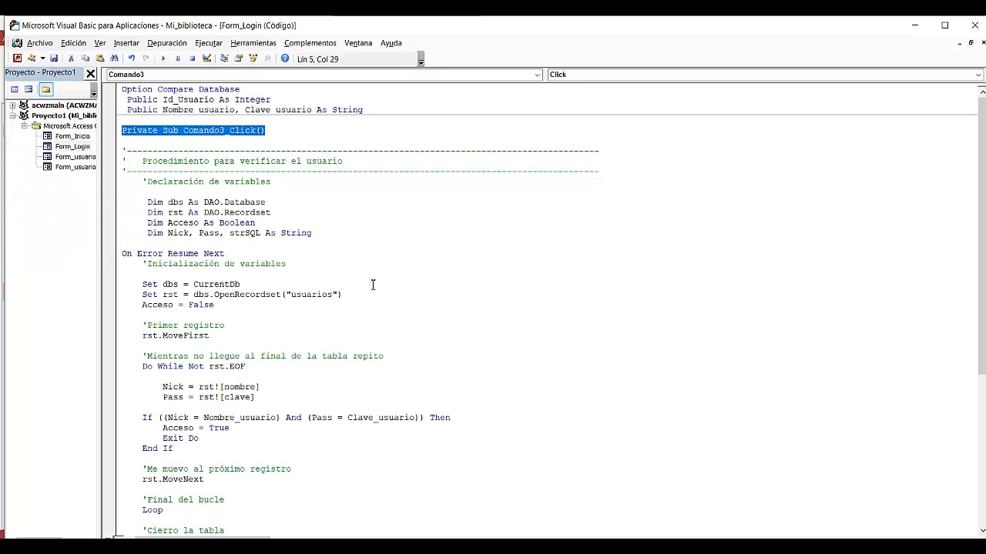
{"action": "left_click", "coordinate": [435, 259]}
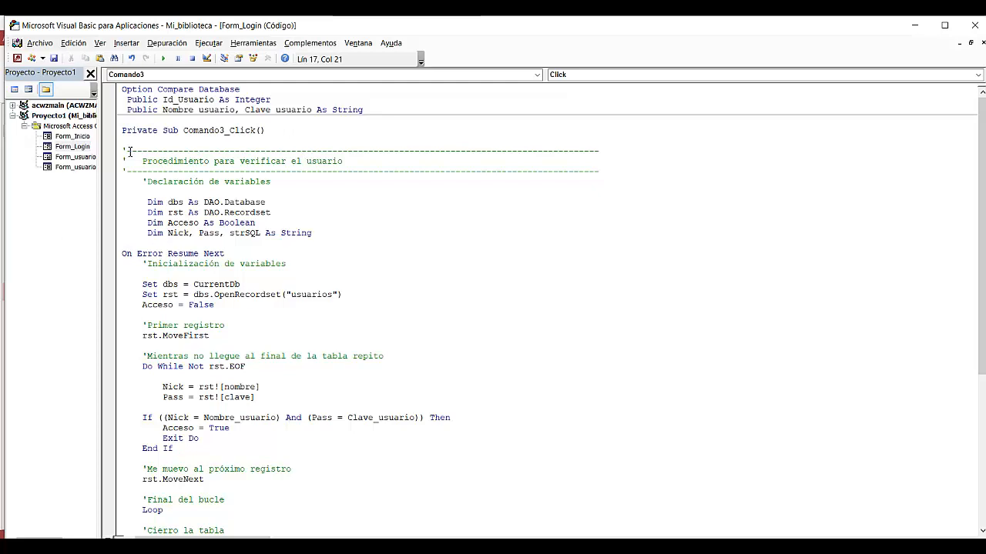
{"action": "left_click_drag", "start_coordinate": [123, 143], "coordinate": [213, 386]}
{"action": "scroll", "coordinate": [274, 370], "scroll_direction": "down", "scroll_amount": 8}
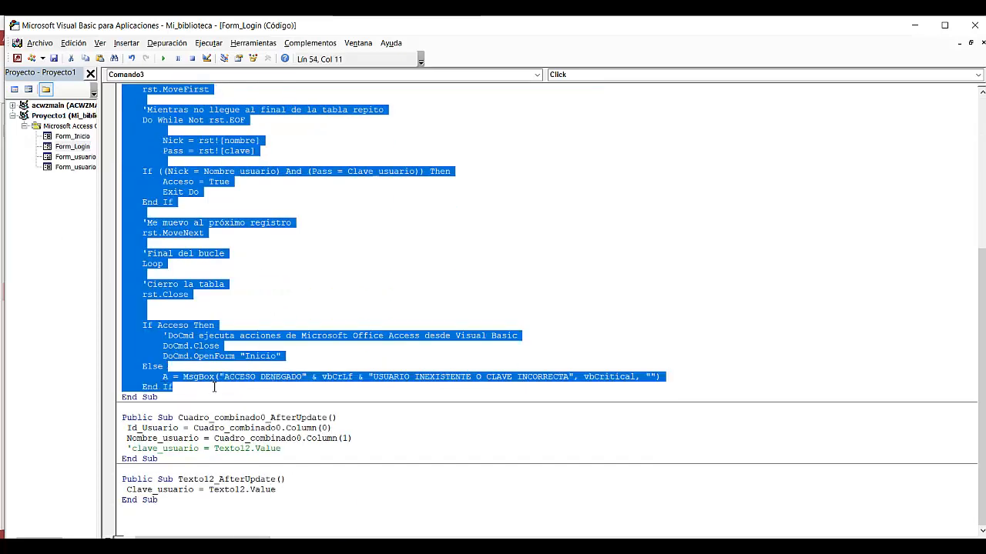
Step: Paste the copied verification code into Comando19_Click of the Form_usuarios1 module and remove the extra blank line above it
{"action": "left_click", "coordinate": [76, 167]}
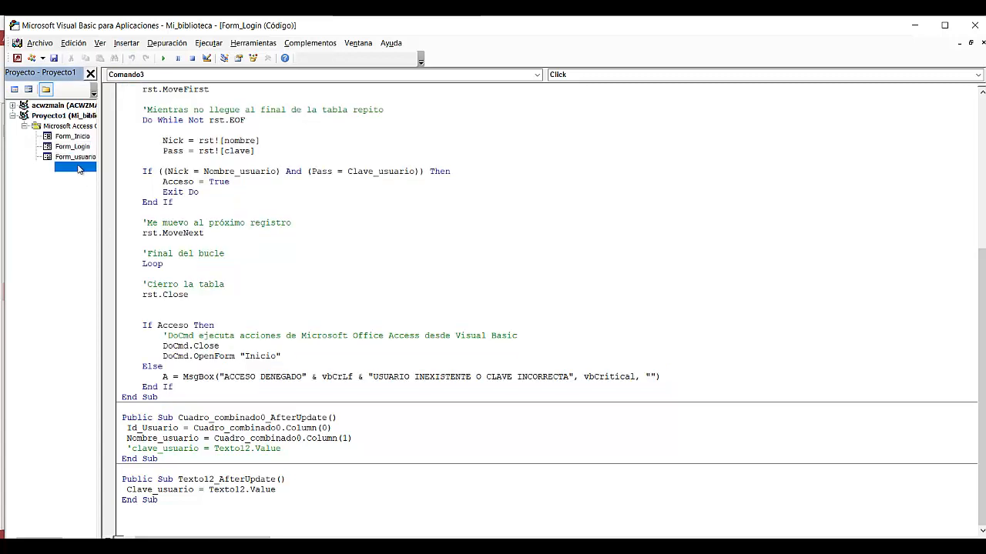
{"action": "double_click", "coordinate": [76, 166]}
{"action": "left_click", "coordinate": [282, 127]}
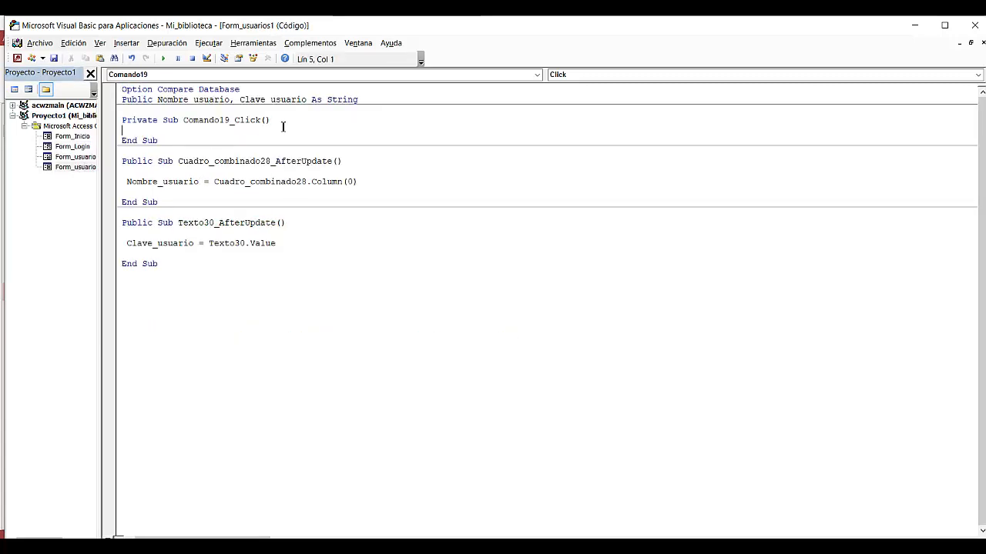
{"action": "key", "text": "Return"}
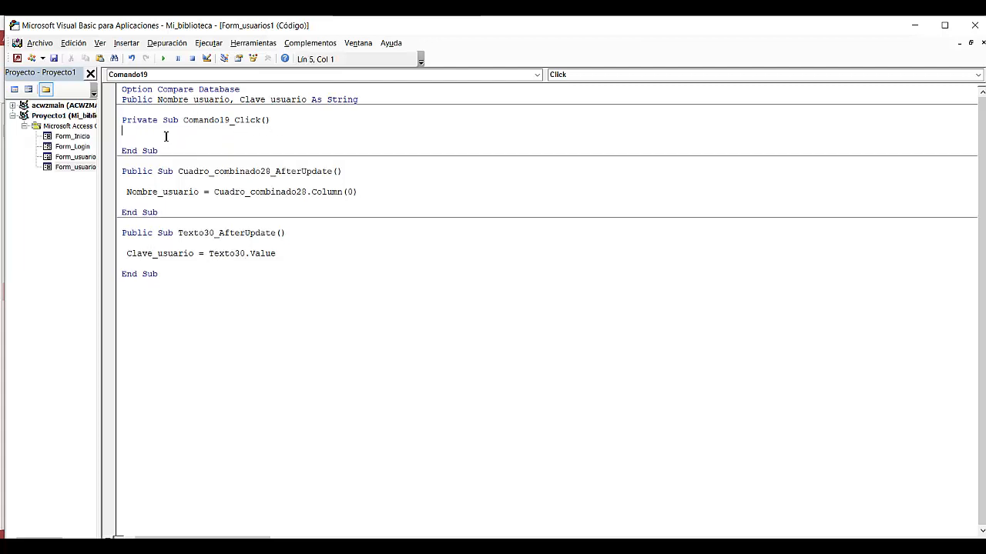
{"action": "key", "text": "Return"}
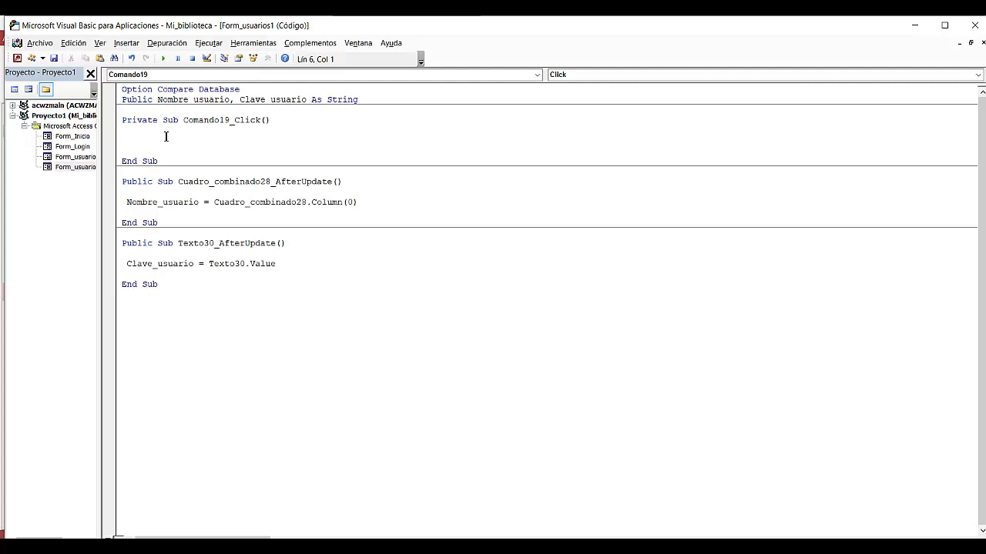
{"action": "key", "text": "ctrl+v"}
{"action": "scroll", "coordinate": [165, 137], "scroll_direction": "up", "scroll_amount": 4}
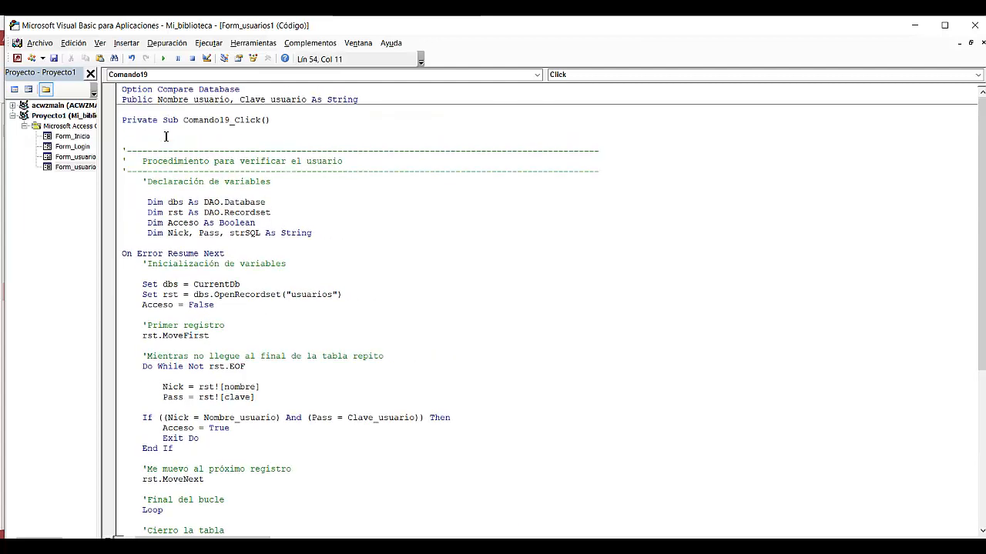
{"action": "left_click", "coordinate": [182, 139]}
{"action": "key", "text": "Delete"}
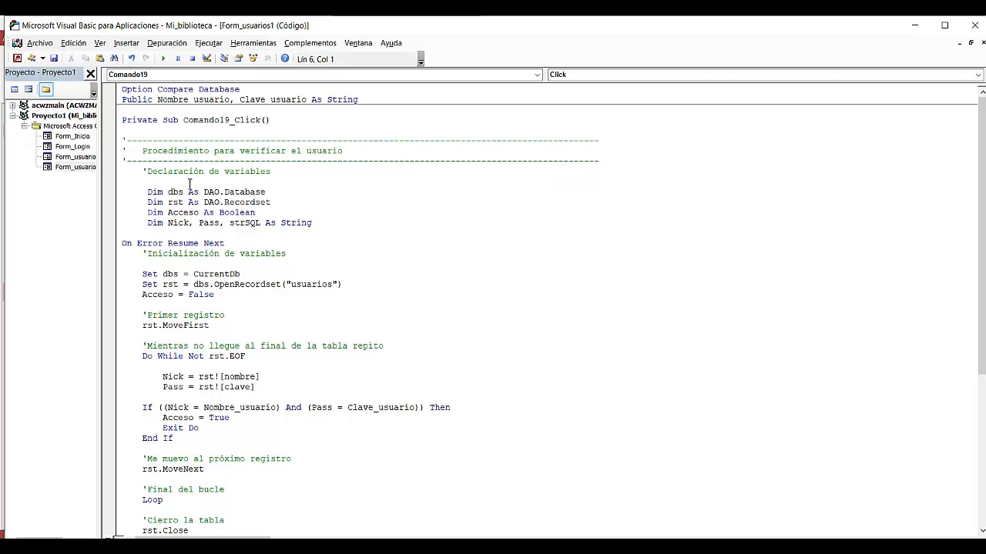
Step: Check the table name passed to OpenRecordset and the field names read into Nick and Pass
{"action": "scroll", "coordinate": [489, 290], "scroll_direction": "down", "scroll_amount": 1}
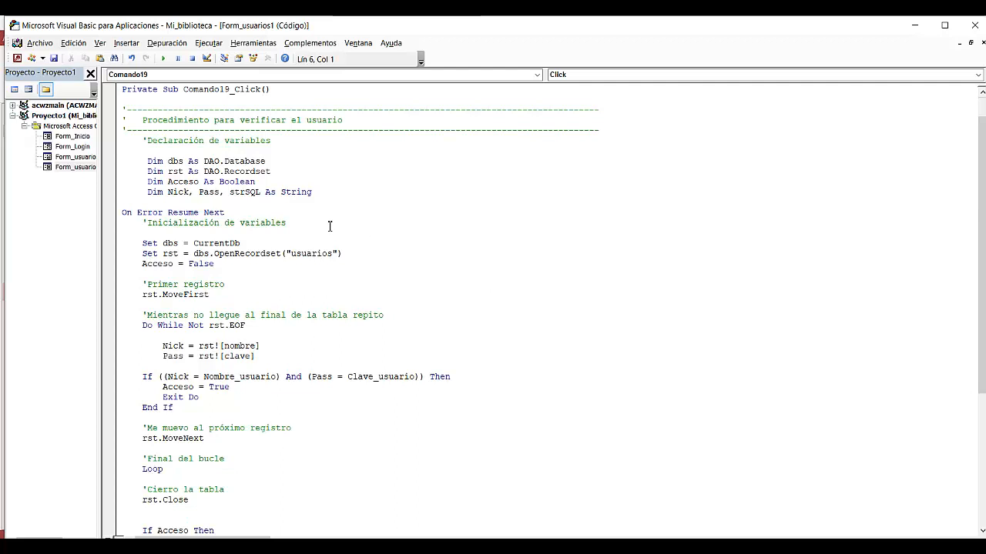
{"action": "left_click_drag", "start_coordinate": [286, 254], "coordinate": [341, 254]}
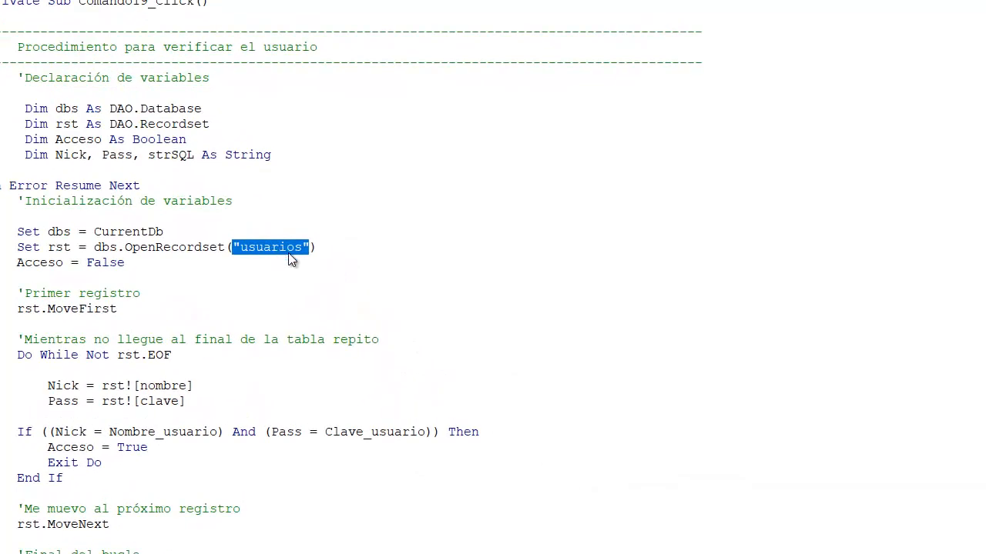
{"action": "left_click", "coordinate": [286, 254]}
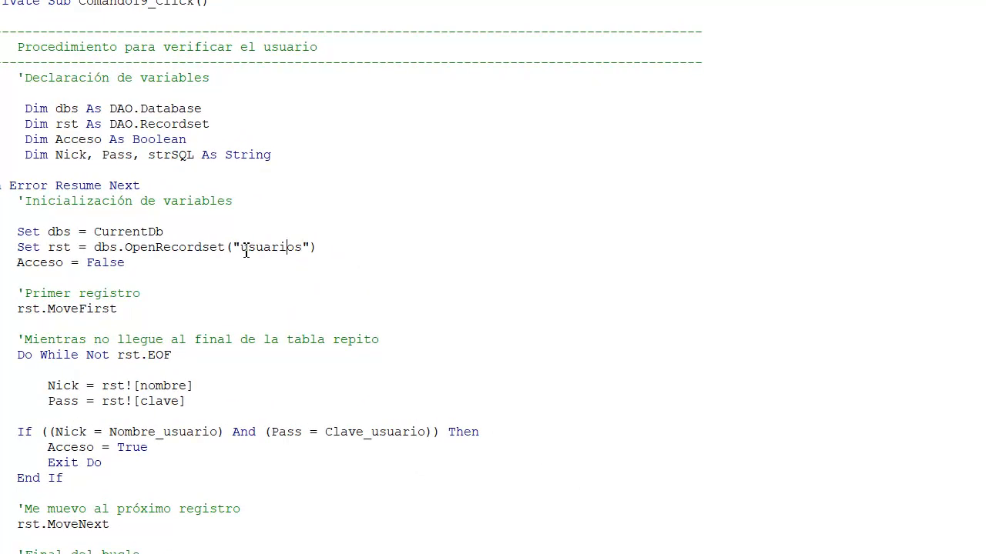
{"action": "left_click_drag", "start_coordinate": [241, 252], "coordinate": [304, 256]}
{"action": "left_click", "coordinate": [147, 388]}
{"action": "left_click_drag", "start_coordinate": [141, 387], "coordinate": [147, 412]}
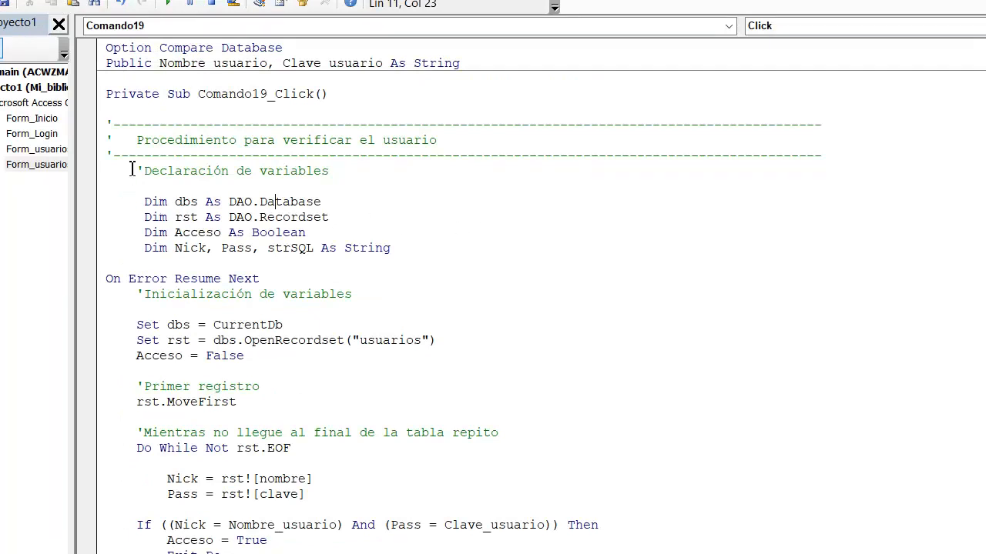
Step: Review the declarations of the dbs, rst and Acceso variables in Comando19_Click
{"action": "left_click_drag", "start_coordinate": [133, 169], "coordinate": [140, 254]}
{"action": "left_click", "coordinate": [475, 203]}
{"action": "left_click_drag", "start_coordinate": [175, 202], "coordinate": [198, 202]}
{"action": "left_click", "coordinate": [283, 202]}
{"action": "left_click_drag", "start_coordinate": [177, 224], "coordinate": [199, 223]}
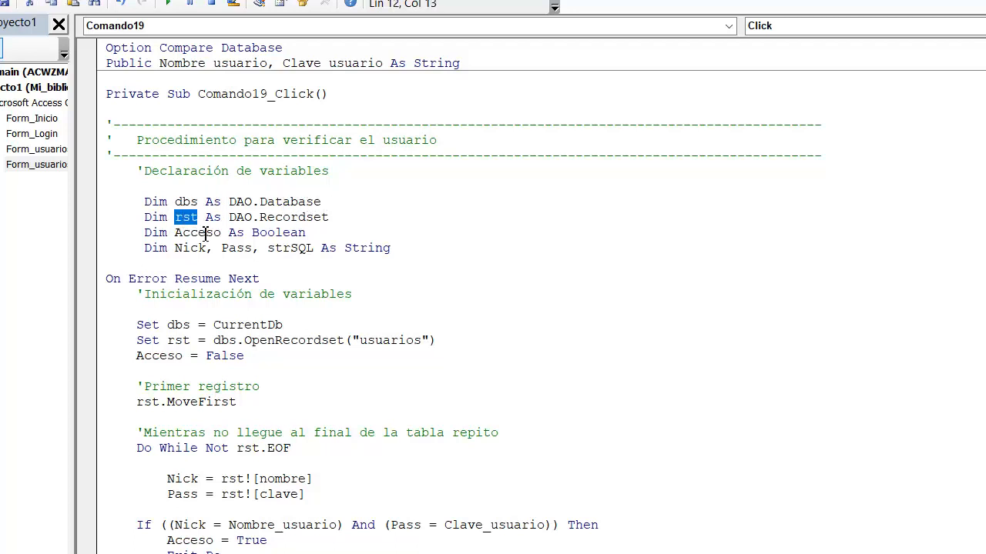
{"action": "left_click", "coordinate": [356, 221]}
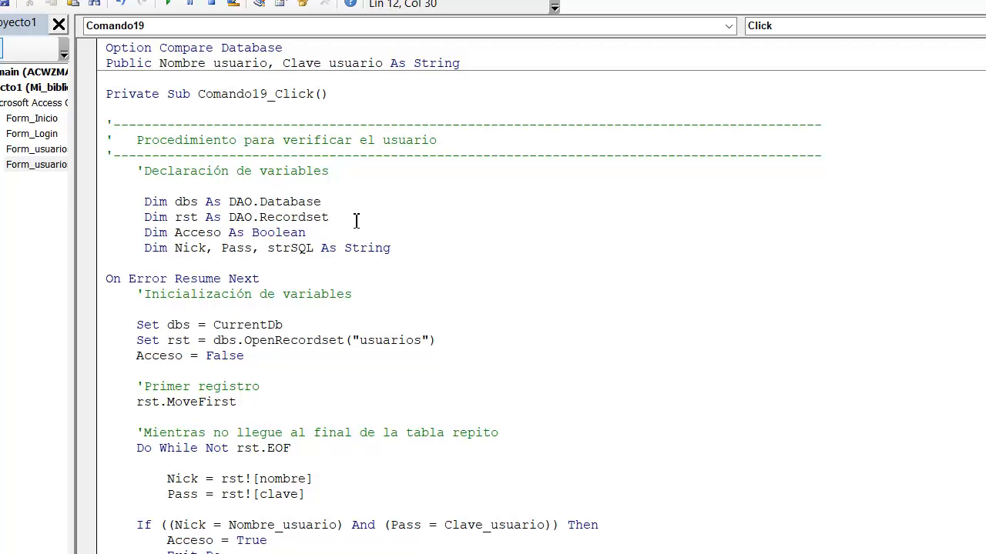
{"action": "left_click", "coordinate": [213, 236]}
Step: Remove the strSQL variable from the declaration line of Nick and Pass
{"action": "left_click", "coordinate": [195, 248]}
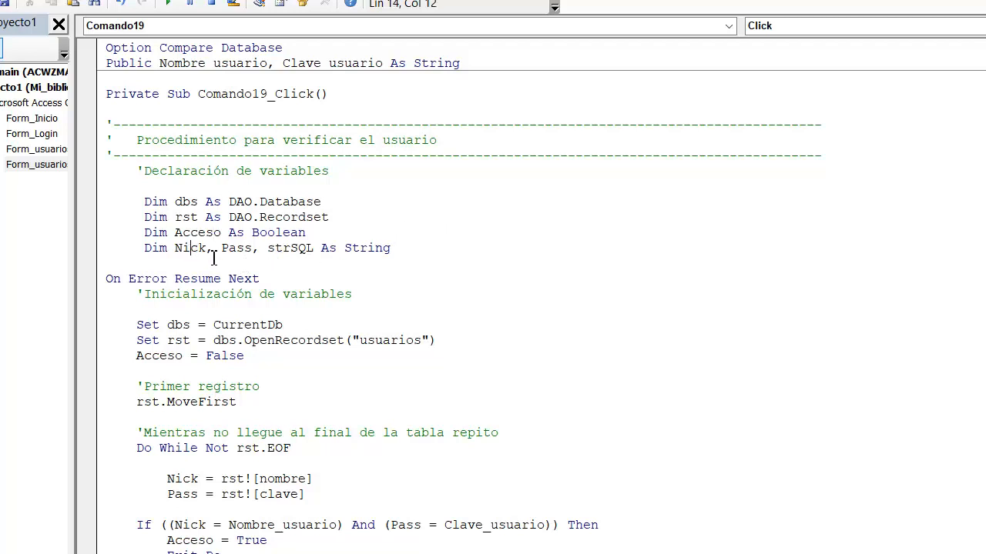
{"action": "left_click", "coordinate": [176, 250]}
{"action": "left_click_drag", "start_coordinate": [176, 249], "coordinate": [255, 255]}
{"action": "left_click", "coordinate": [182, 249]}
{"action": "left_click", "coordinate": [238, 250]}
{"action": "left_click_drag", "start_coordinate": [253, 255], "coordinate": [315, 253]}
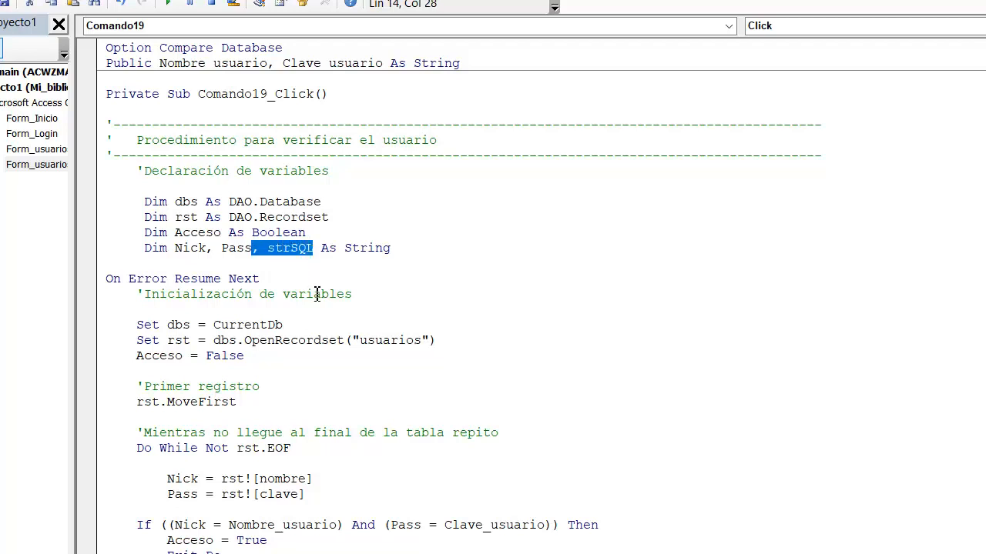
{"action": "key", "text": "Delete"}
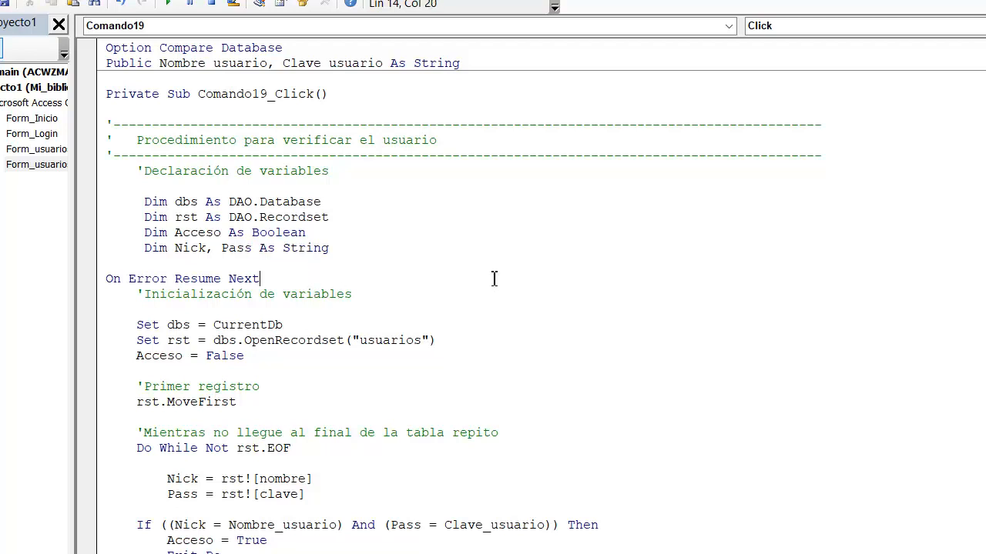
Step: Examine the On Error Resume Next statement and the lines that initialize dbs, rst and Acceso
{"action": "left_click", "coordinate": [493, 278]}
{"action": "left_click_drag", "start_coordinate": [263, 278], "coordinate": [106, 279]}
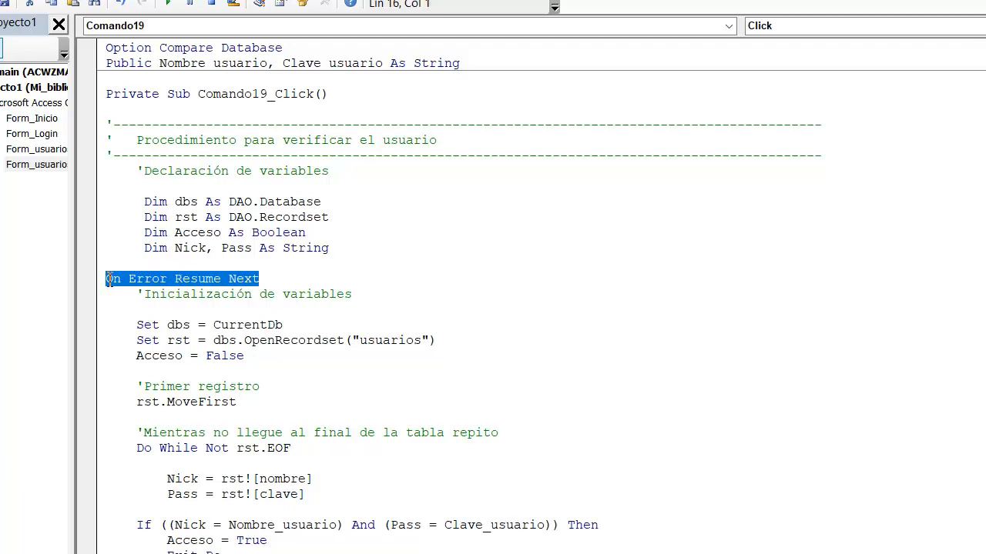
{"action": "left_click", "coordinate": [343, 281]}
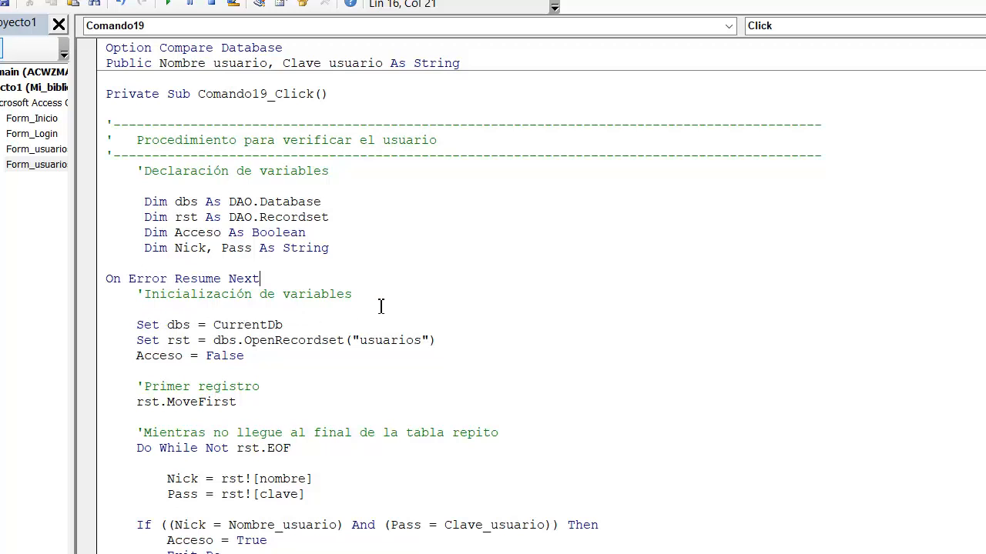
{"action": "left_click", "coordinate": [133, 325]}
{"action": "left_click_drag", "start_coordinate": [213, 325], "coordinate": [293, 325]}
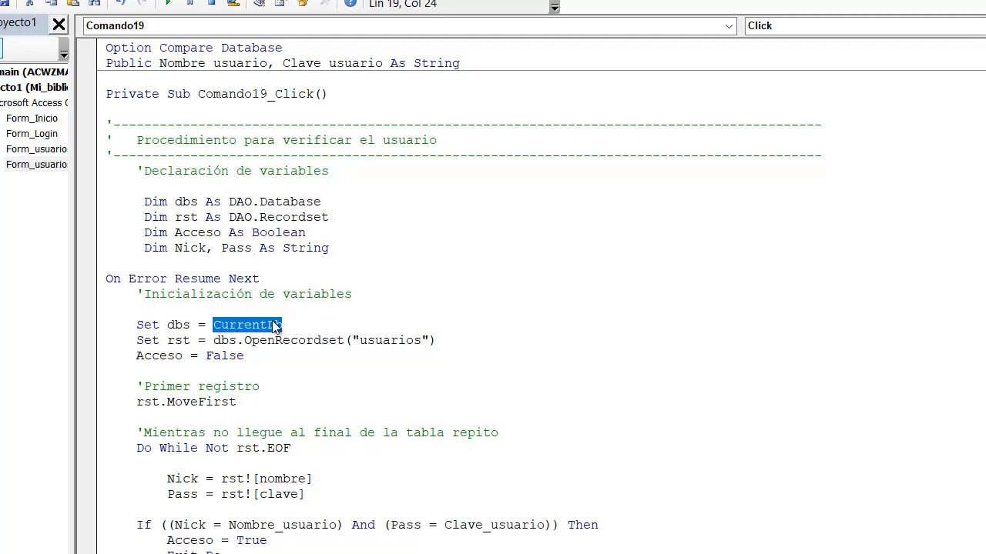
{"action": "left_click", "coordinate": [189, 325]}
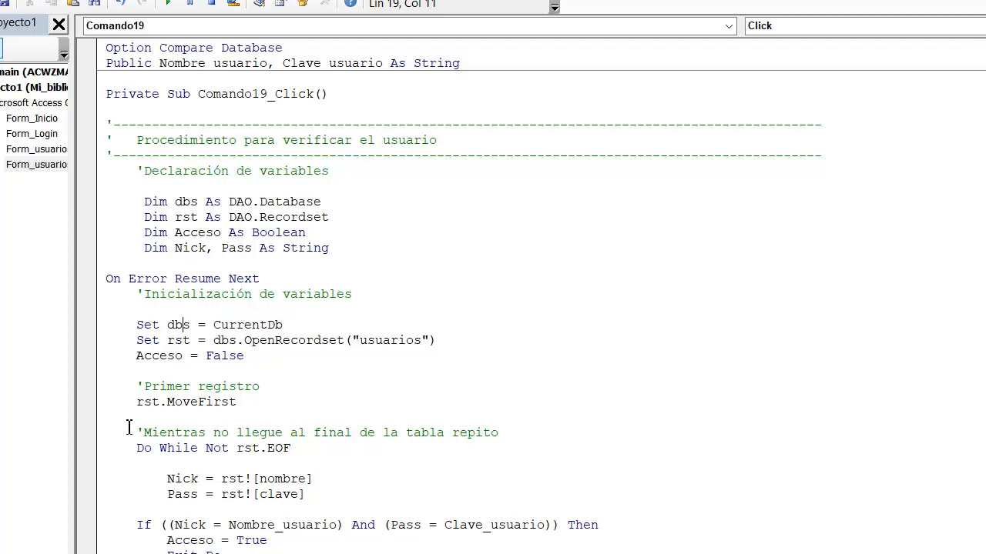
{"action": "left_click_drag", "start_coordinate": [167, 340], "coordinate": [192, 343]}
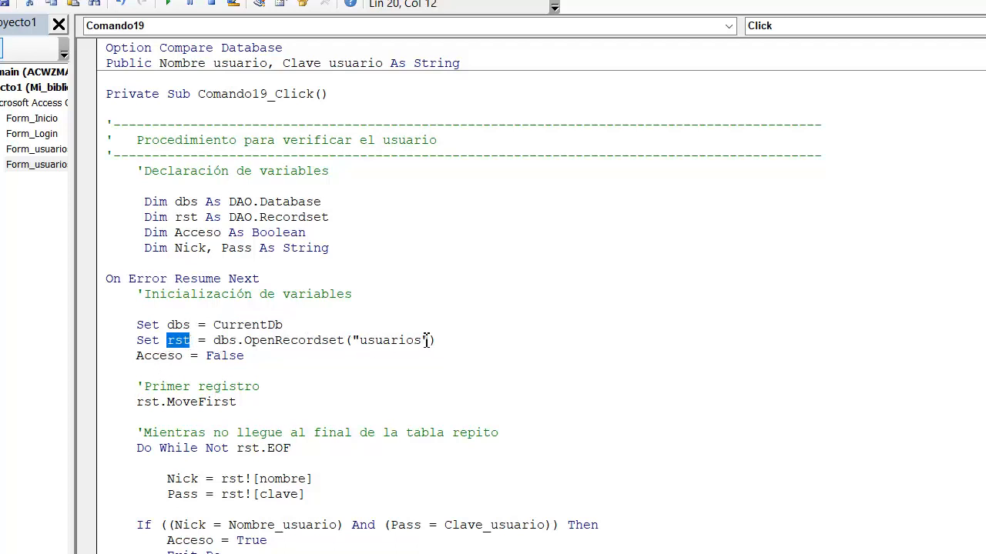
{"action": "mouse_move", "coordinate": [436, 341]}
{"action": "left_mouse_down"}
{"action": "mouse_move", "coordinate": [391, 341]}
{"action": "mouse_move", "coordinate": [425, 345]}
{"action": "left_mouse_up"}
{"action": "left_click", "coordinate": [371, 342]}
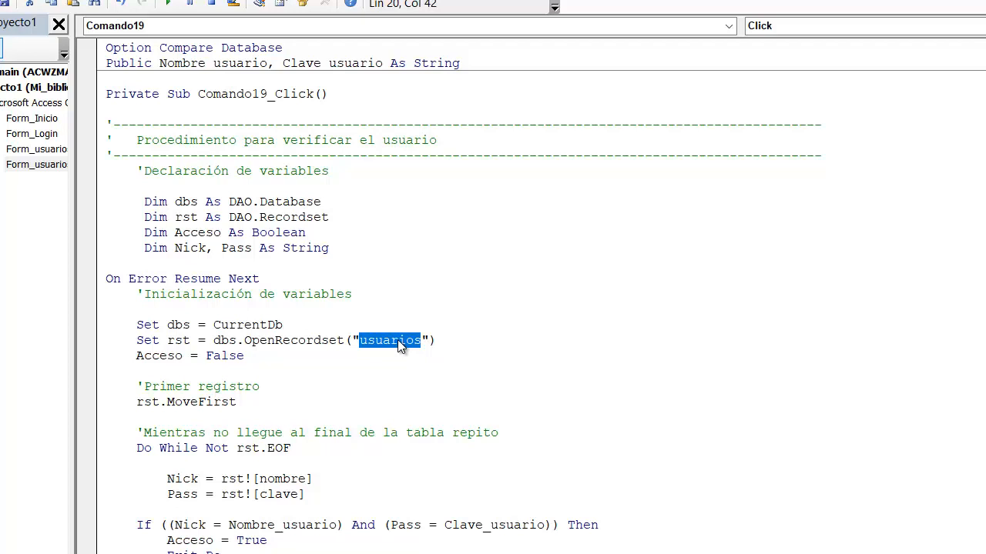
{"action": "left_click", "coordinate": [160, 364]}
{"action": "left_click_drag", "start_coordinate": [135, 360], "coordinate": [184, 362]}
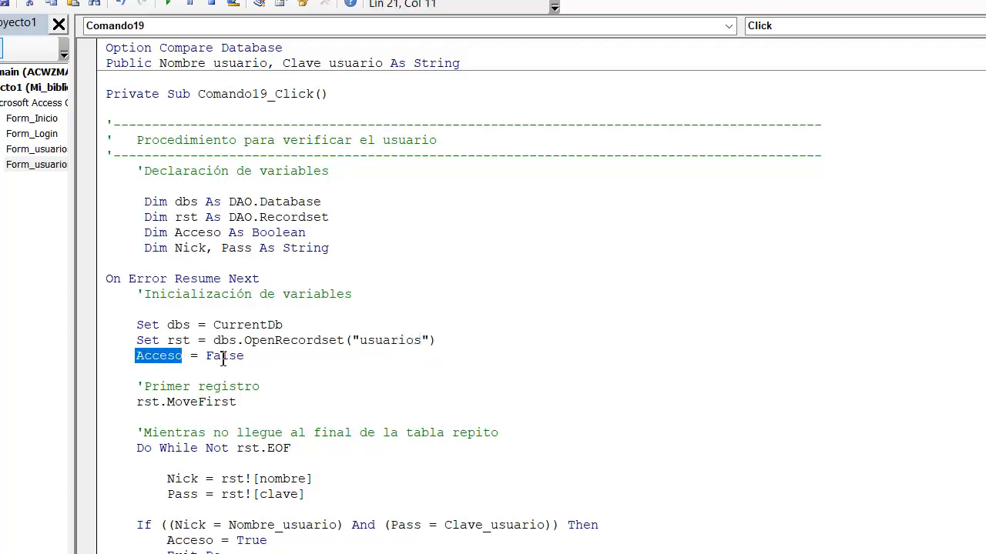
Step: Examine the rst recordset assignment and the rst.MoveFirst line that positions it on the first record
{"action": "left_click", "coordinate": [208, 372]}
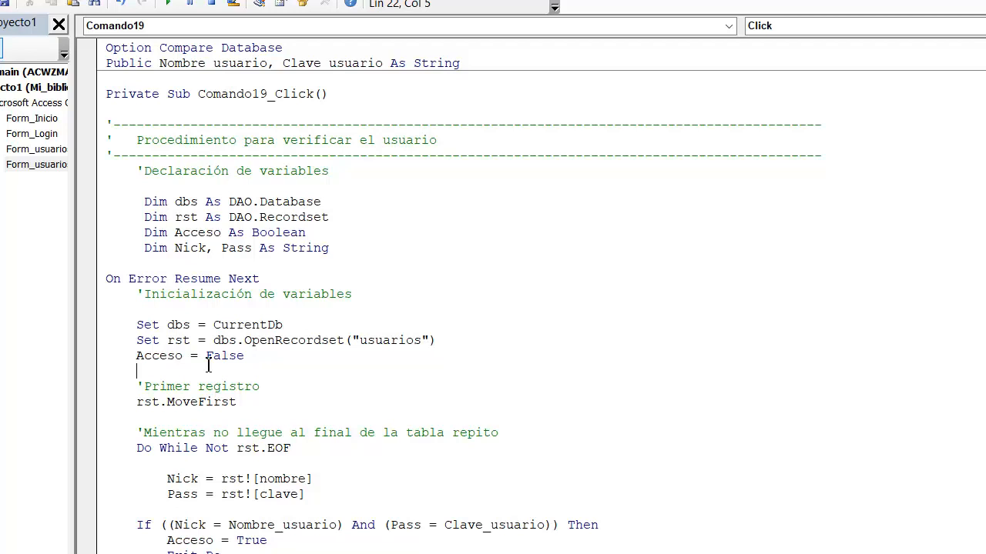
{"action": "left_click_drag", "start_coordinate": [167, 341], "coordinate": [192, 346]}
{"action": "left_click_drag", "start_coordinate": [137, 402], "coordinate": [160, 403]}
{"action": "left_click", "coordinate": [167, 402]}
{"action": "left_click", "coordinate": [184, 401]}
{"action": "left_click", "coordinate": [278, 407]}
Step: Review the Do While Not rst.EOF loop through its Loop line, including the statements inside it and the preceding rst.MoveFirst
{"action": "left_click", "coordinate": [123, 448]}
{"action": "scroll", "coordinate": [127, 455], "scroll_direction": "down", "scroll_amount": 2}
{"action": "scroll", "coordinate": [127, 448], "scroll_direction": "down", "scroll_amount": 2}
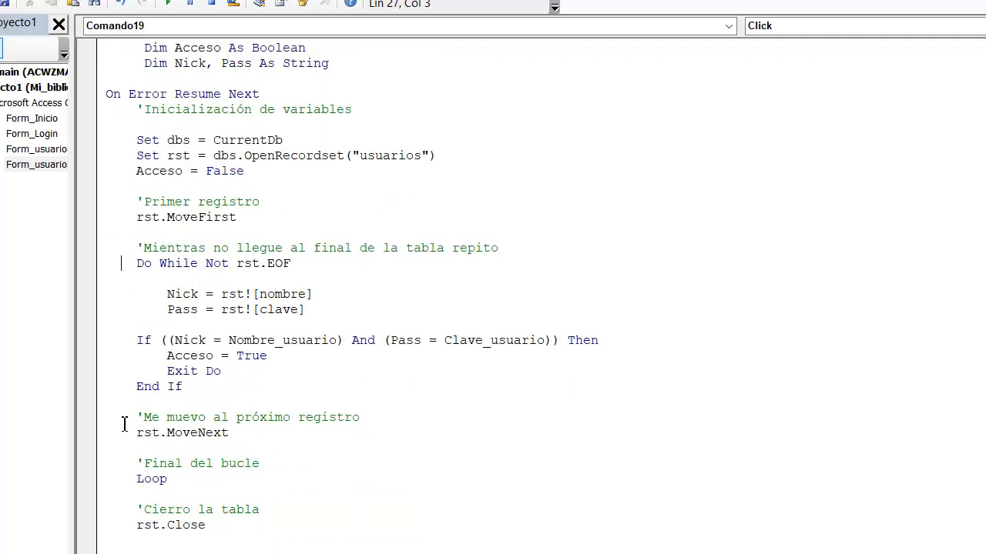
{"action": "left_click", "coordinate": [132, 263]}
{"action": "left_click_drag", "start_coordinate": [143, 264], "coordinate": [348, 264]}
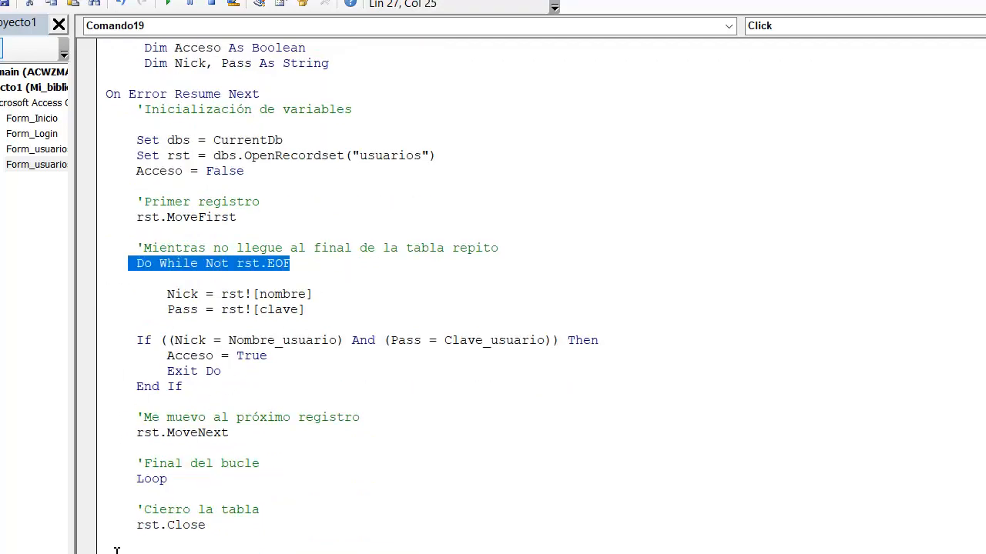
{"action": "left_click_drag", "start_coordinate": [121, 480], "coordinate": [160, 485]}
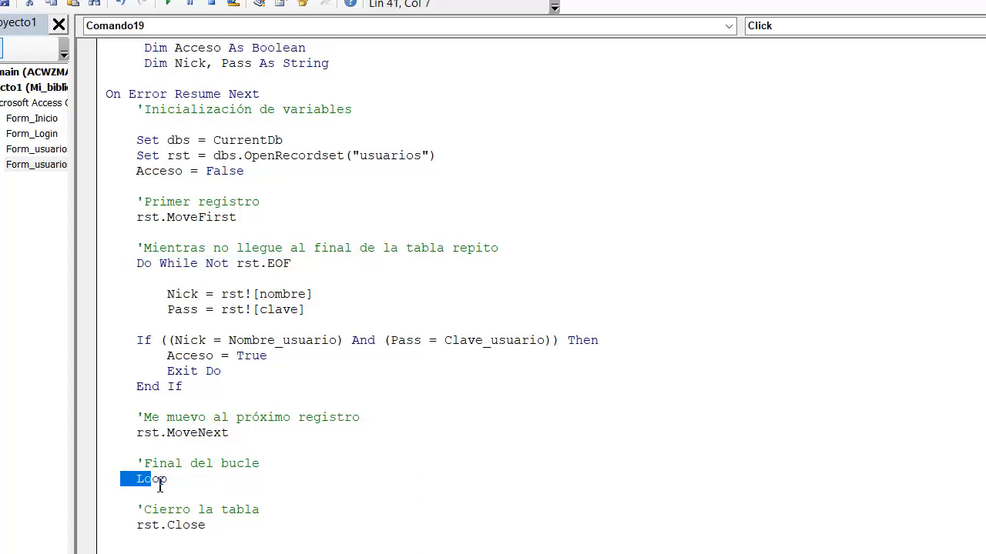
{"action": "left_click", "coordinate": [147, 294]}
{"action": "left_click_drag", "start_coordinate": [153, 310], "coordinate": [183, 453]}
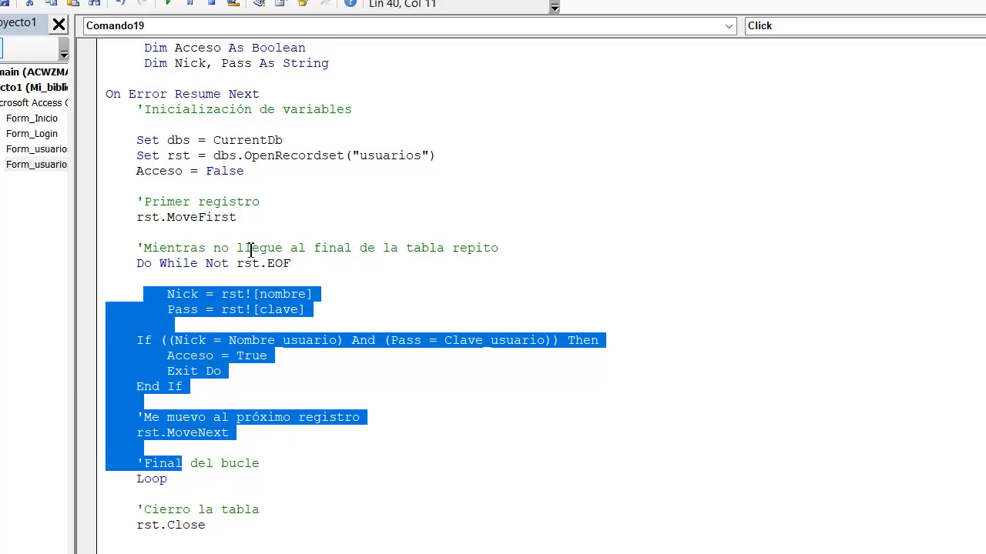
{"action": "left_click_drag", "start_coordinate": [128, 217], "coordinate": [269, 221]}
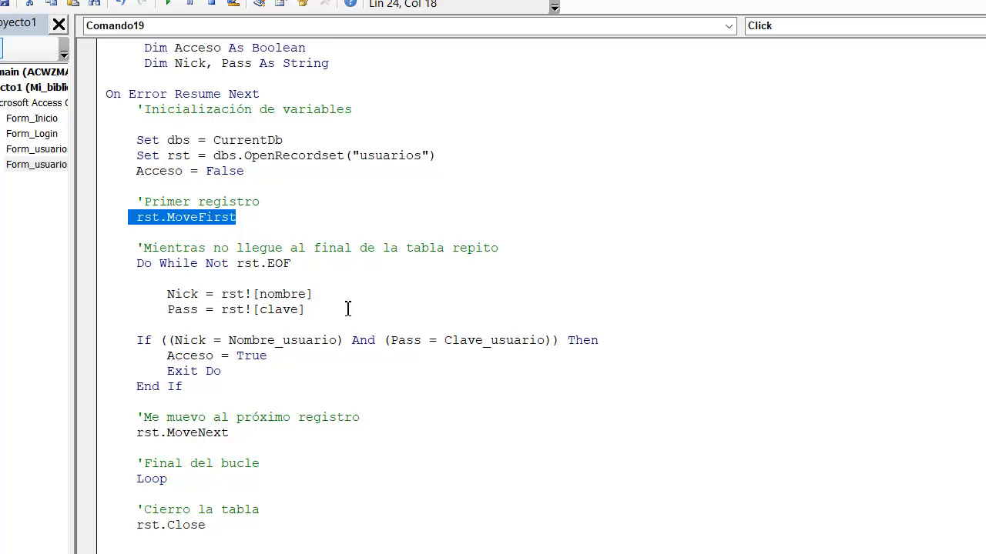
Step: Examine the lines inside the loop that assign rst![nombre] to Nick and rst![clave] to Pass
{"action": "left_click", "coordinate": [224, 296]}
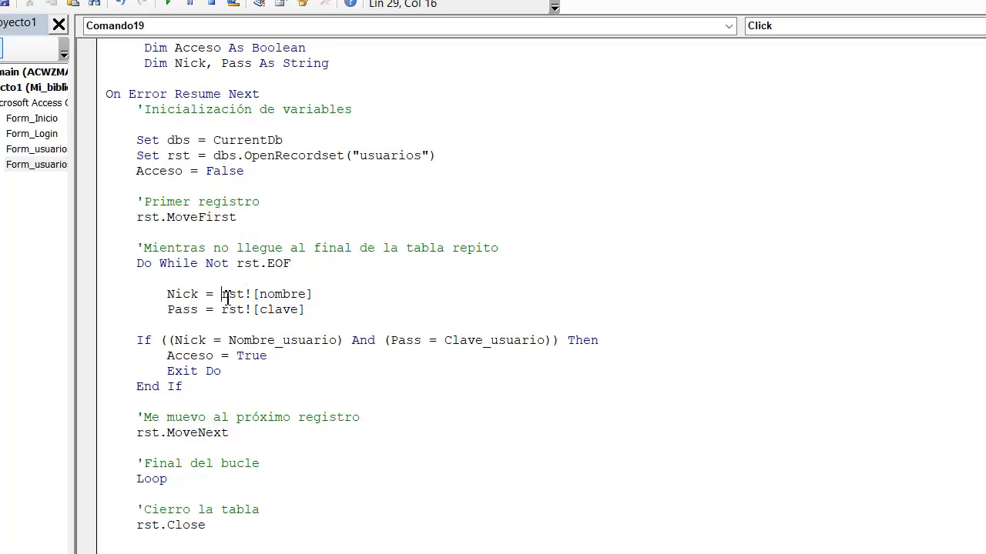
{"action": "left_click_drag", "start_coordinate": [224, 297], "coordinate": [245, 296]}
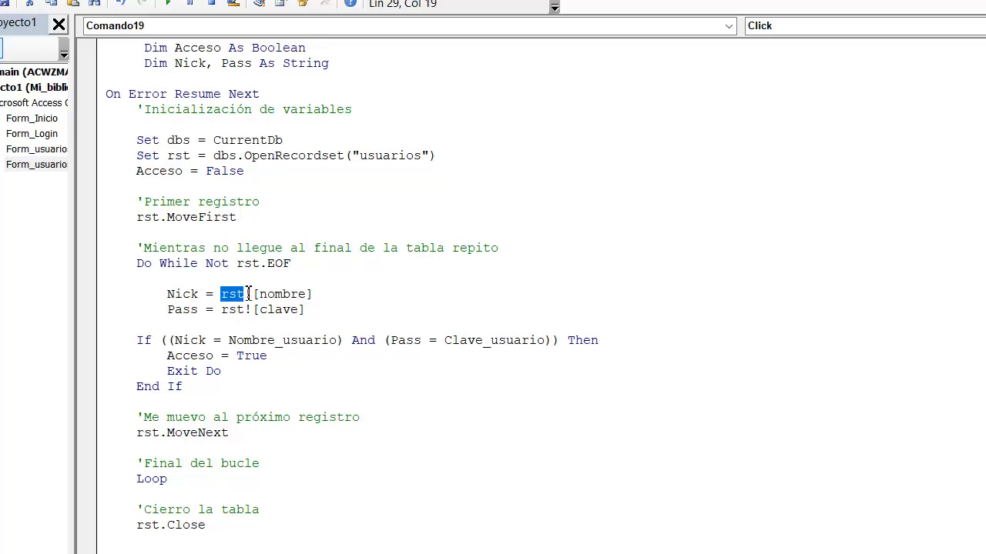
{"action": "left_click", "coordinate": [248, 294]}
{"action": "left_click_drag", "start_coordinate": [248, 294], "coordinate": [318, 302]}
{"action": "left_click", "coordinate": [258, 295]}
{"action": "left_click", "coordinate": [329, 294]}
{"action": "left_click_drag", "start_coordinate": [220, 310], "coordinate": [328, 316]}
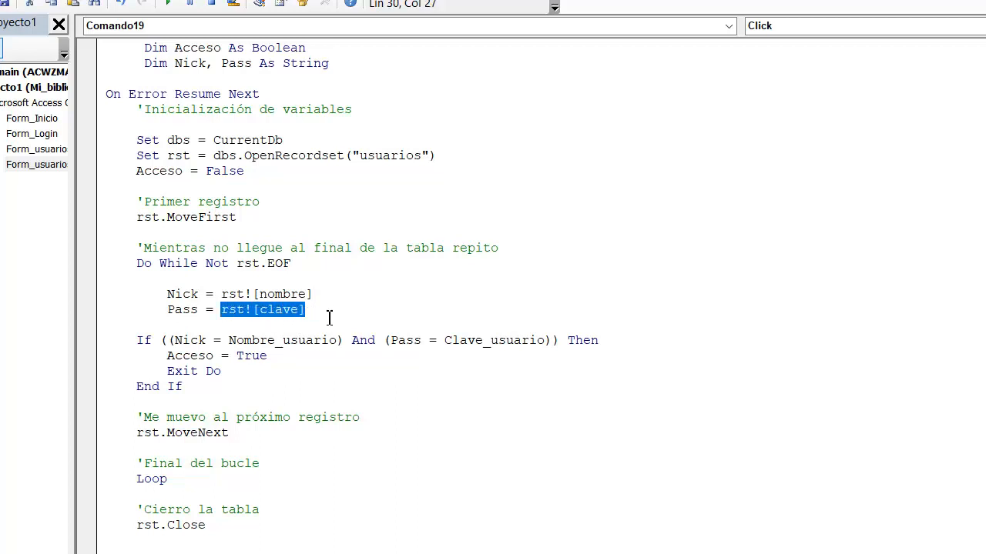
{"action": "left_click", "coordinate": [292, 294]}
{"action": "left_click", "coordinate": [221, 295]}
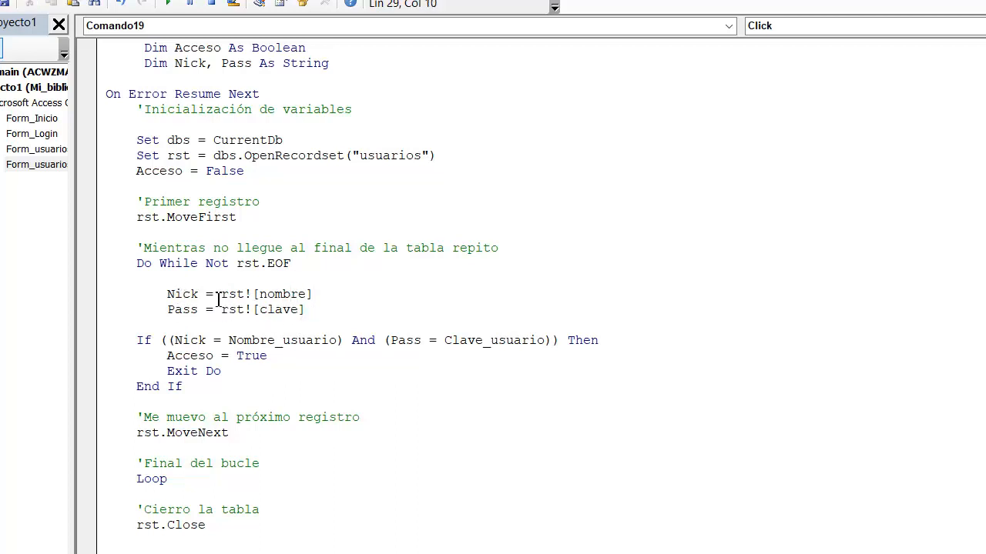
{"action": "left_click_drag", "start_coordinate": [231, 298], "coordinate": [318, 300]}
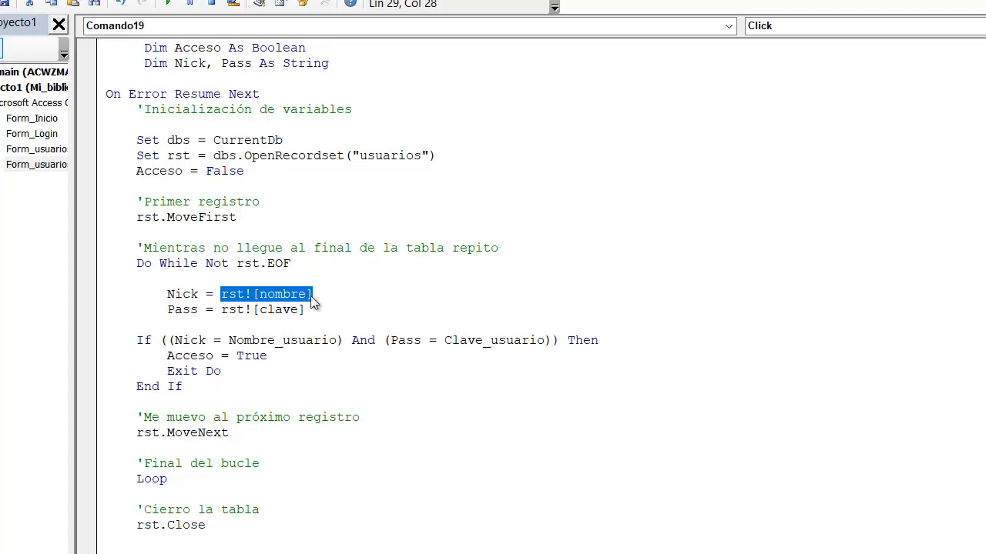
{"action": "left_click", "coordinate": [178, 294]}
{"action": "left_click", "coordinate": [181, 310]}
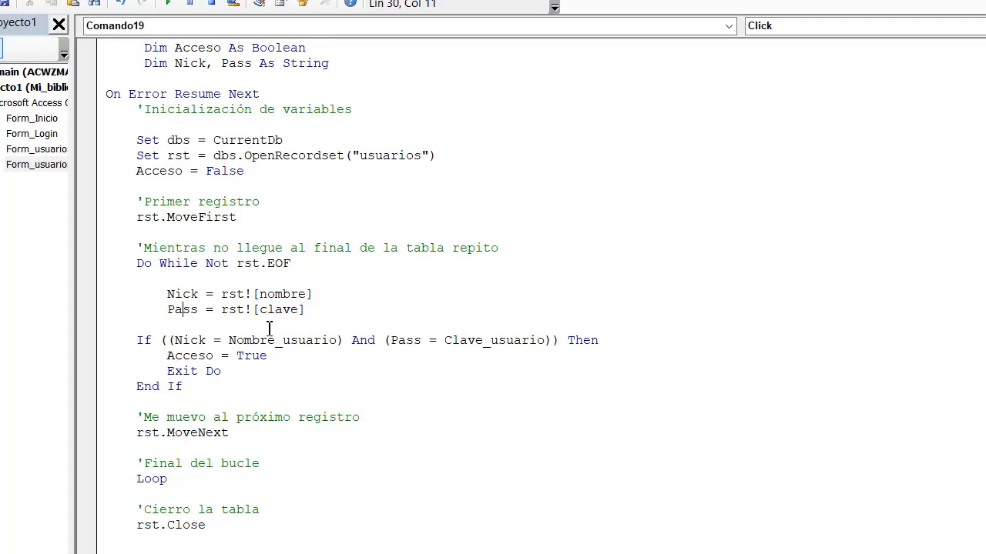
{"action": "left_click_drag", "start_coordinate": [167, 294], "coordinate": [202, 317]}
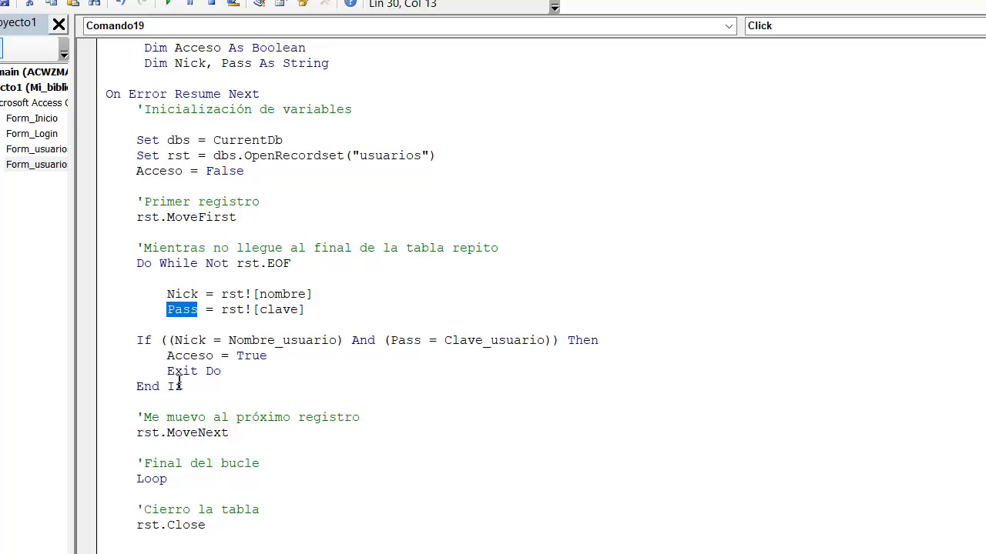
Step: Review the If condition comparing Nick with Nombre_usuario and Pass with Clave_usuario, plus its Acceso = True and Exit Do lines
{"action": "left_click", "coordinate": [137, 339]}
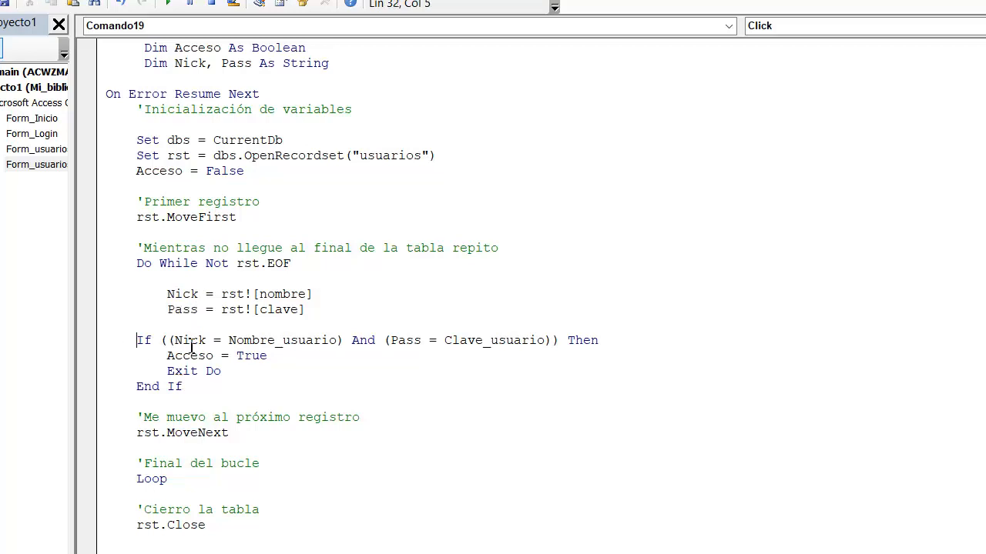
{"action": "left_click_drag", "start_coordinate": [208, 339], "coordinate": [173, 339]}
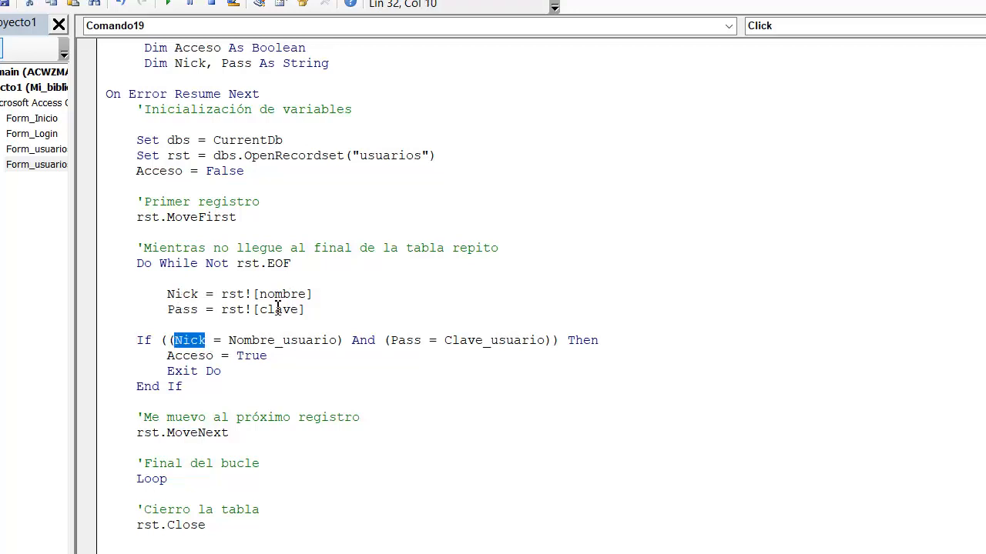
{"action": "left_click_drag", "start_coordinate": [229, 340], "coordinate": [336, 344]}
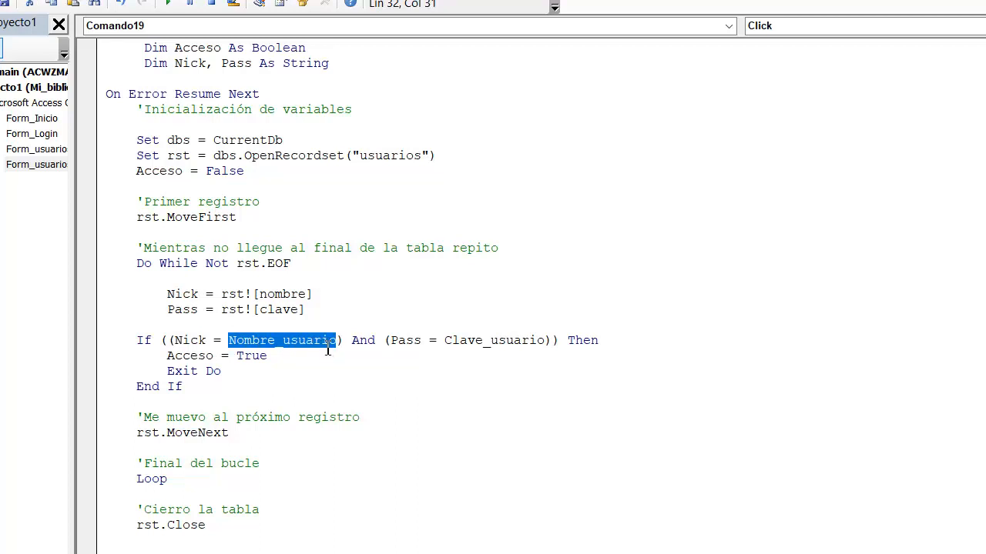
{"action": "left_click_drag", "start_coordinate": [425, 341], "coordinate": [399, 341]}
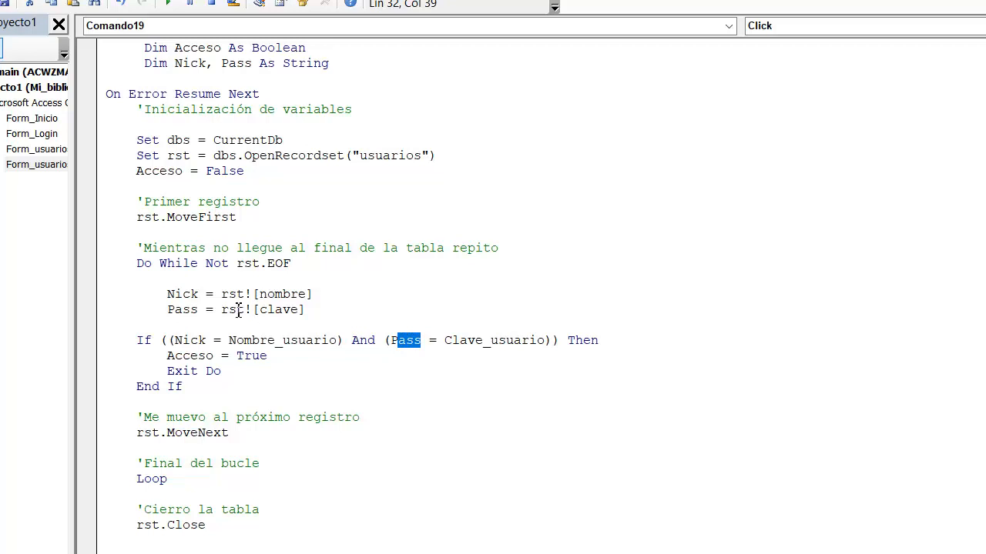
{"action": "left_click_drag", "start_coordinate": [446, 340], "coordinate": [544, 351]}
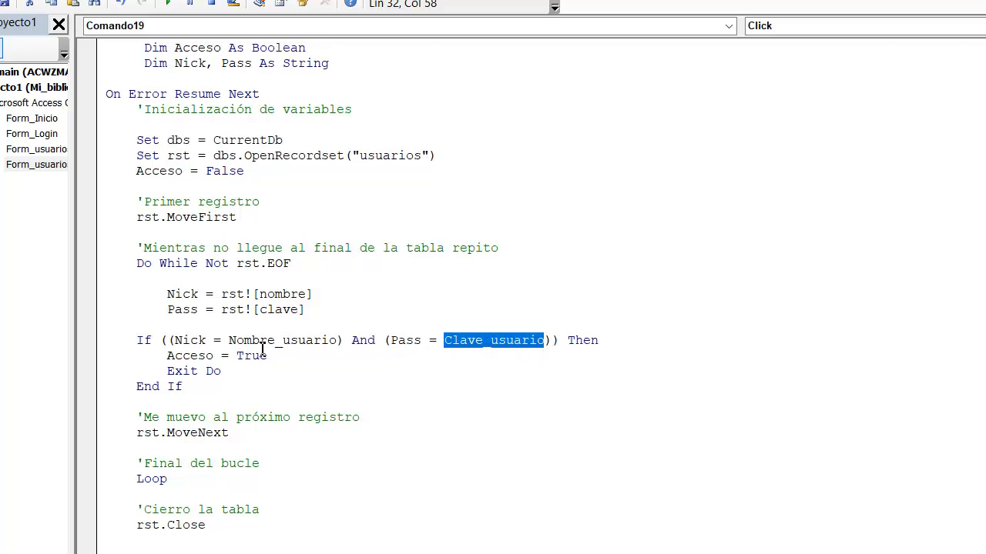
{"action": "left_click", "coordinate": [176, 359]}
{"action": "left_click", "coordinate": [253, 358]}
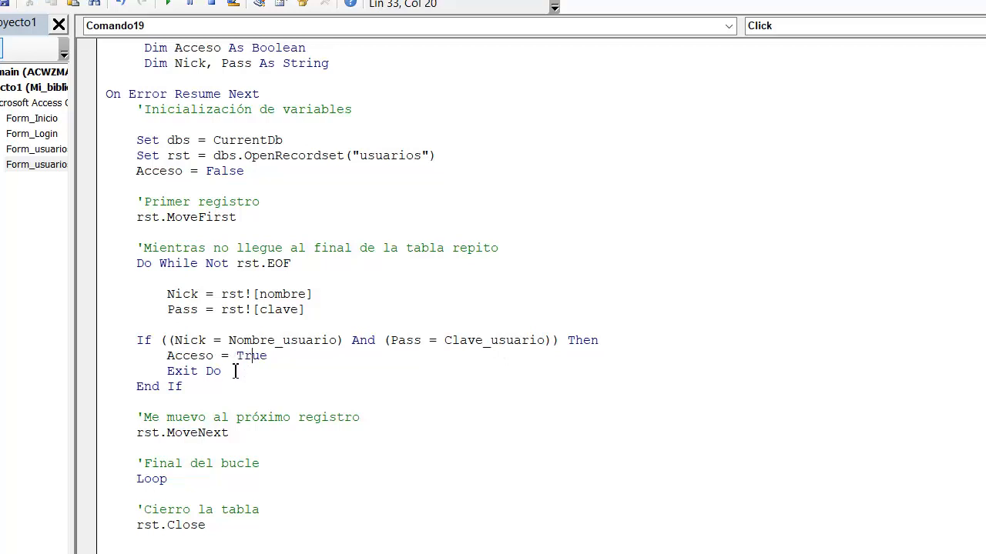
{"action": "left_click", "coordinate": [237, 372]}
Step: Examine the rst.Close line and the If Acceso branch with its DoCmd.Close and DoCmd.OpenForm "Inicio" statements
{"action": "left_click", "coordinate": [140, 541]}
{"action": "left_click_drag", "start_coordinate": [209, 525], "coordinate": [120, 525]}
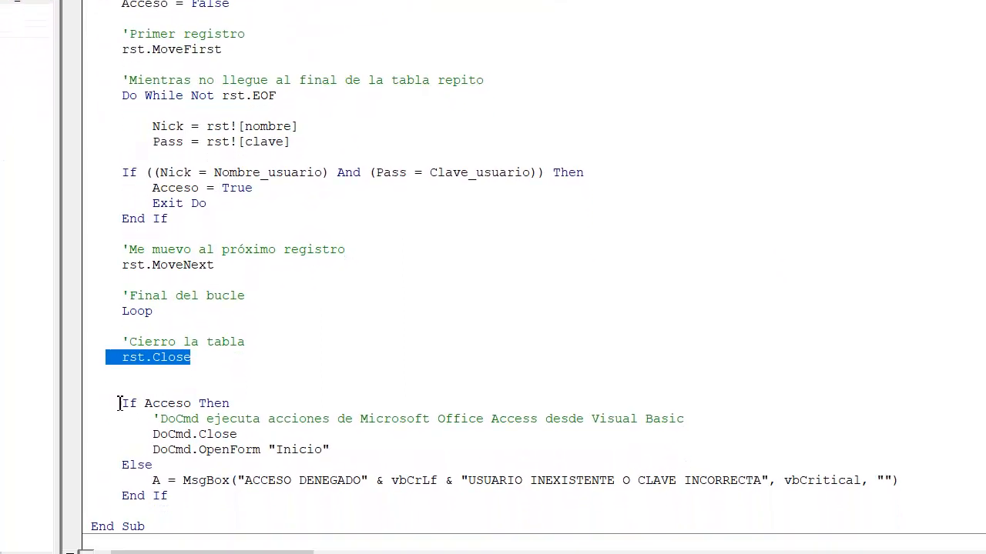
{"action": "left_click_drag", "start_coordinate": [113, 403], "coordinate": [237, 401]}
{"action": "left_click", "coordinate": [169, 434]}
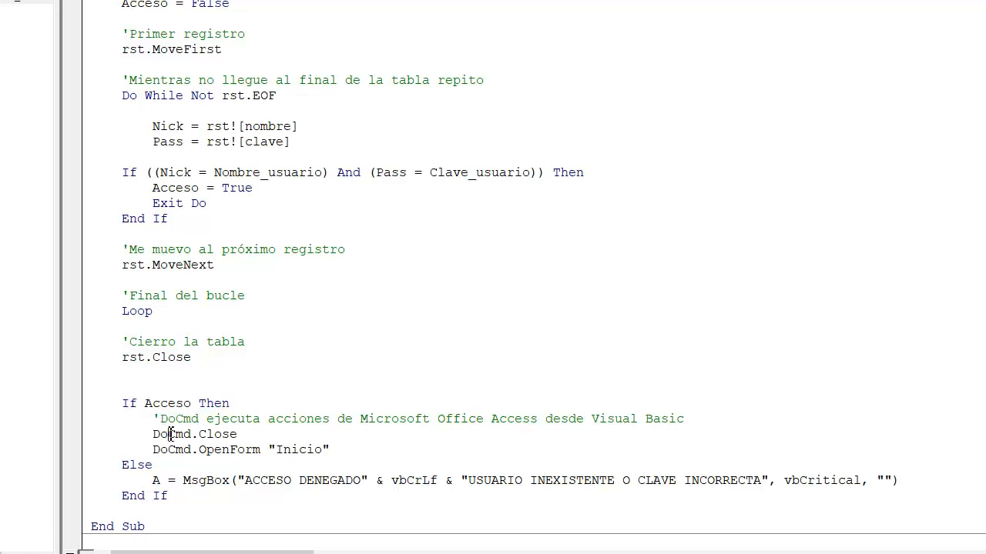
{"action": "left_click", "coordinate": [230, 439]}
{"action": "left_click", "coordinate": [178, 450]}
{"action": "left_click_drag", "start_coordinate": [277, 450], "coordinate": [324, 459]}
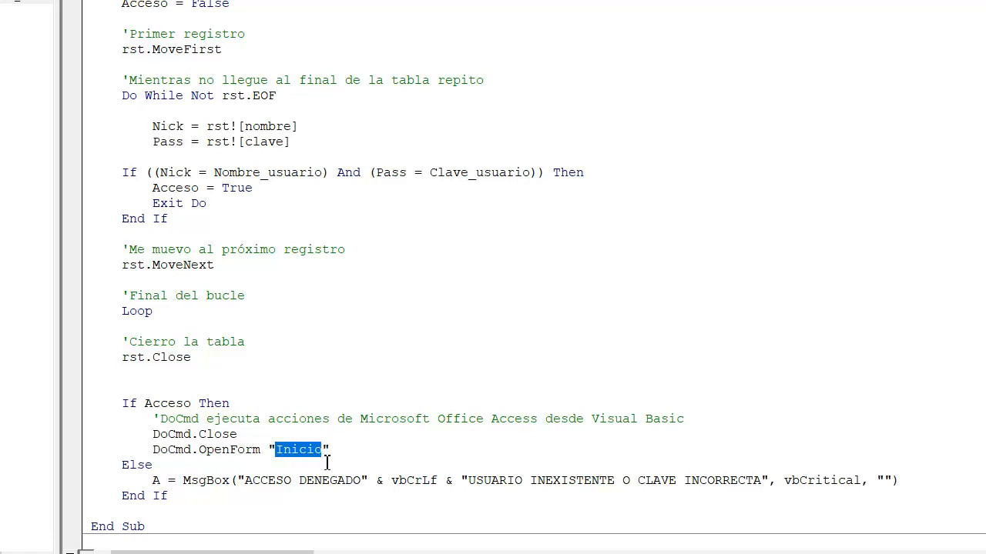
{"action": "left_click", "coordinate": [350, 452]}
{"action": "left_click_drag", "start_coordinate": [277, 450], "coordinate": [342, 449]}
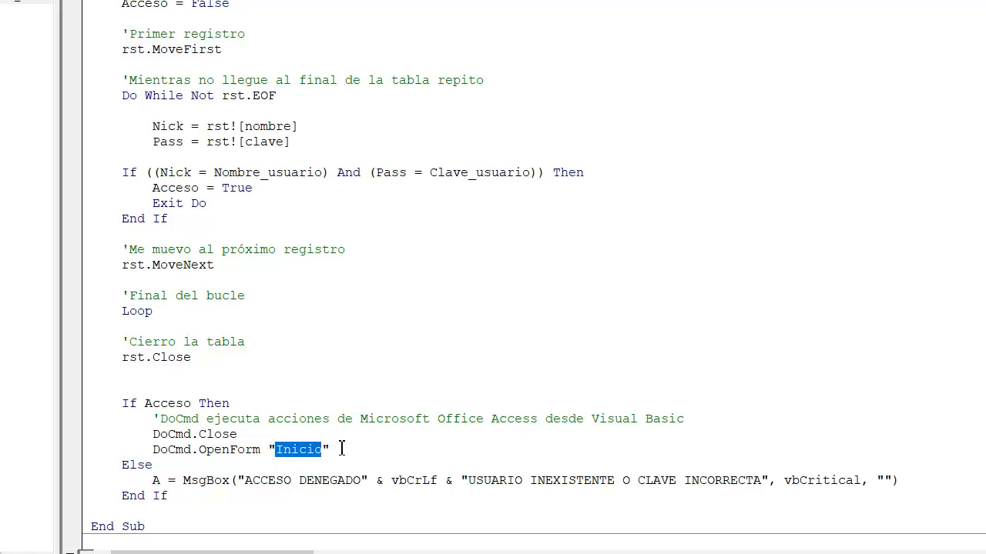
{"action": "left_click", "coordinate": [391, 440]}
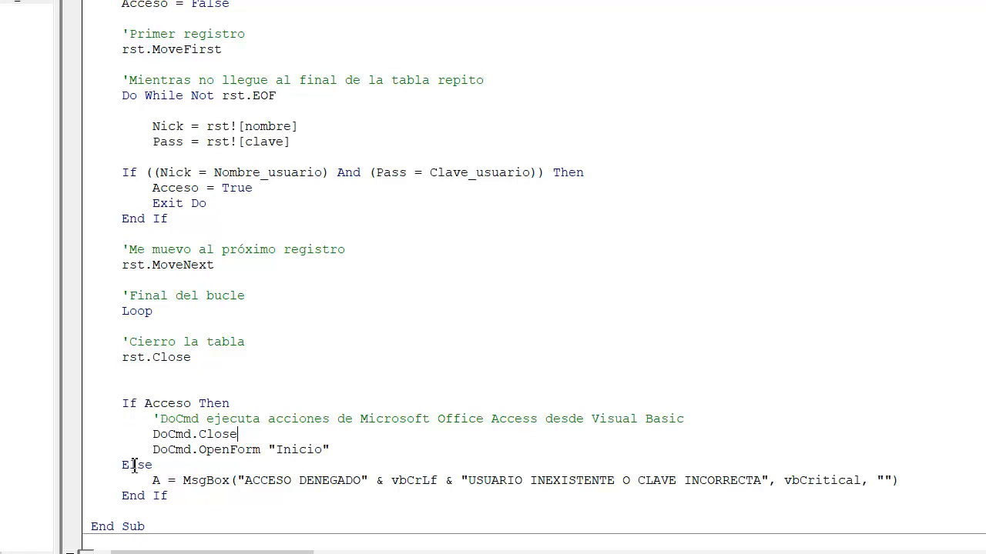
Step: Check the access-denied MsgBox statement in the Else branch and the end of the Comando19_Click procedure
{"action": "left_click_drag", "start_coordinate": [148, 480], "coordinate": [914, 480]}
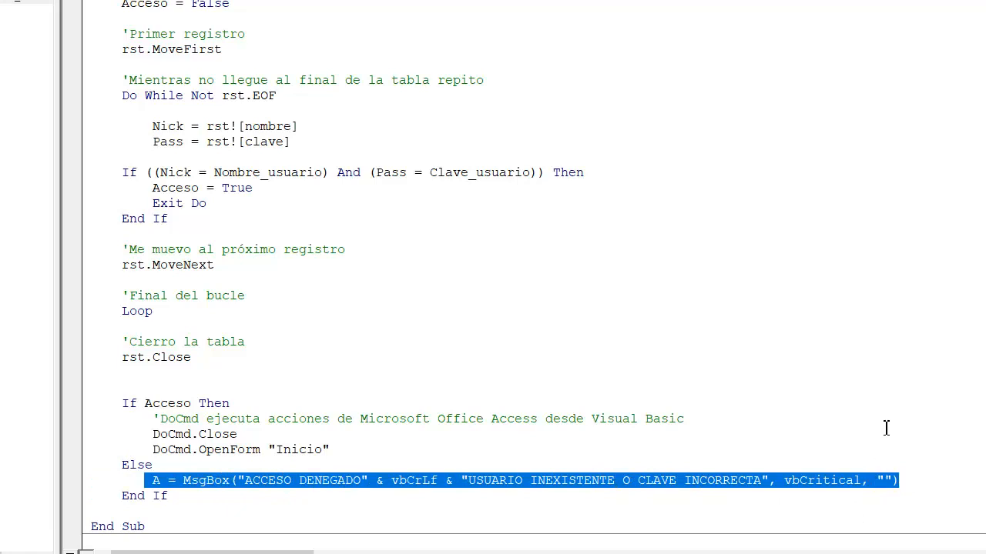
{"action": "scroll", "coordinate": [877, 423], "scroll_direction": "down", "scroll_amount": 2}
{"action": "left_click", "coordinate": [177, 425]}
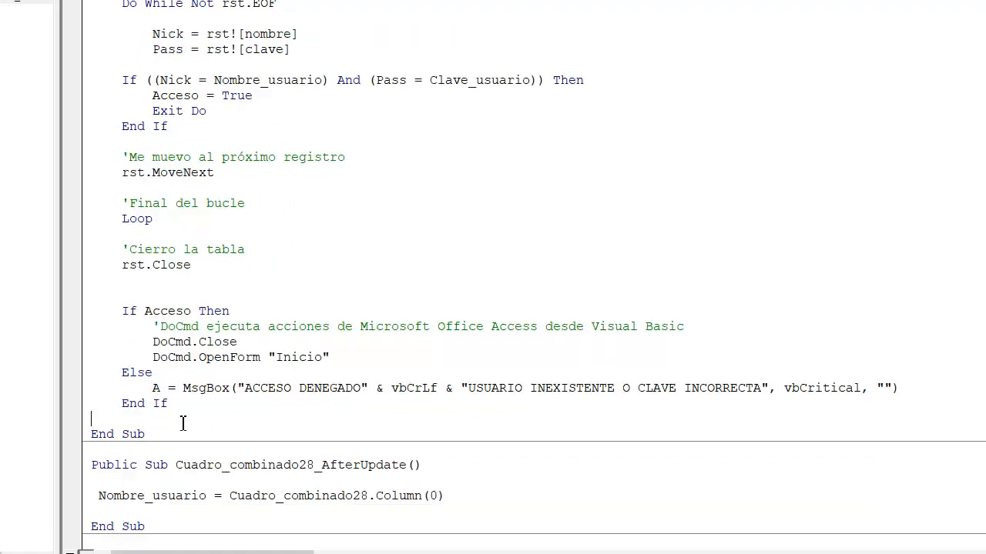